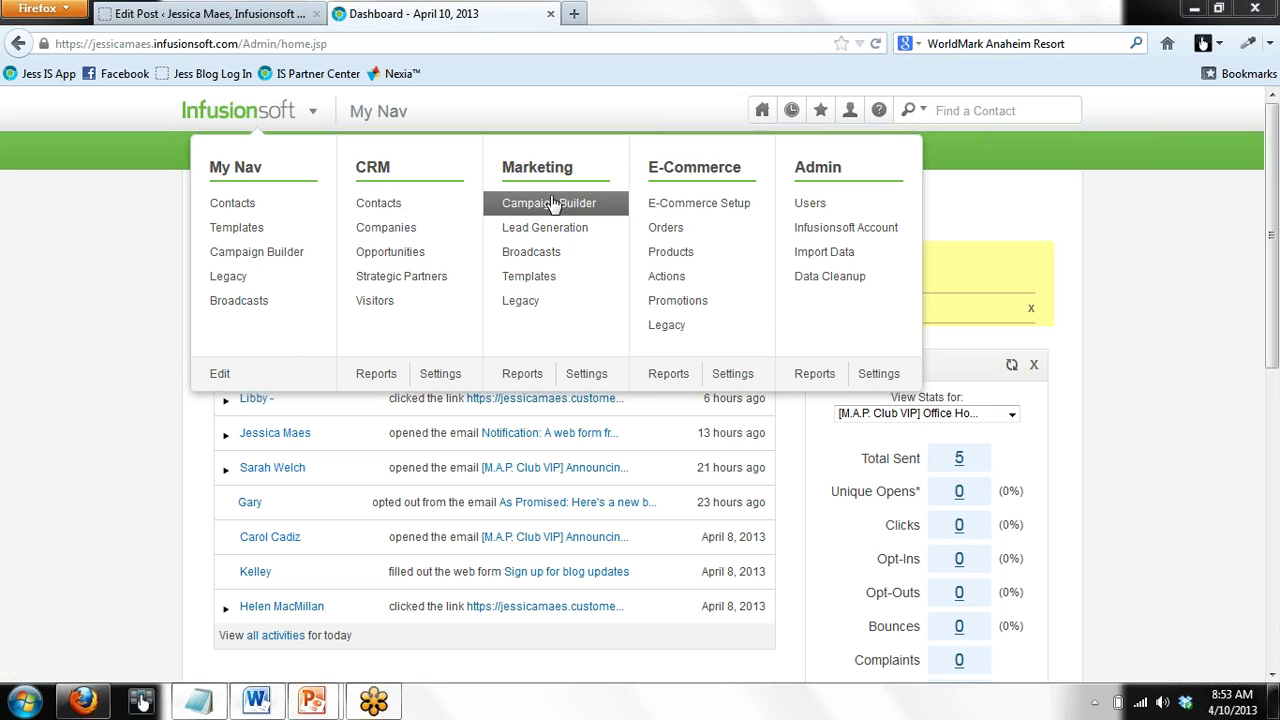
Add a new campaign named 'LP demo' in the Campaign Builder
click(555, 207)
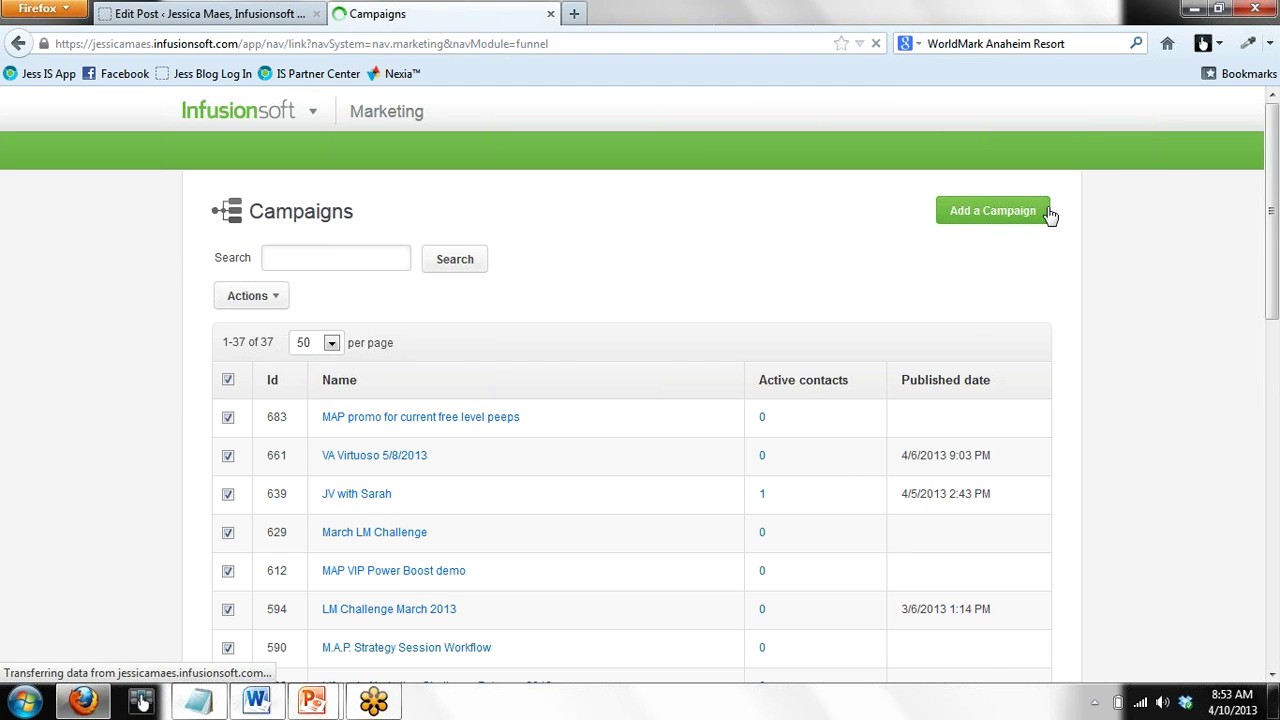
click(993, 211)
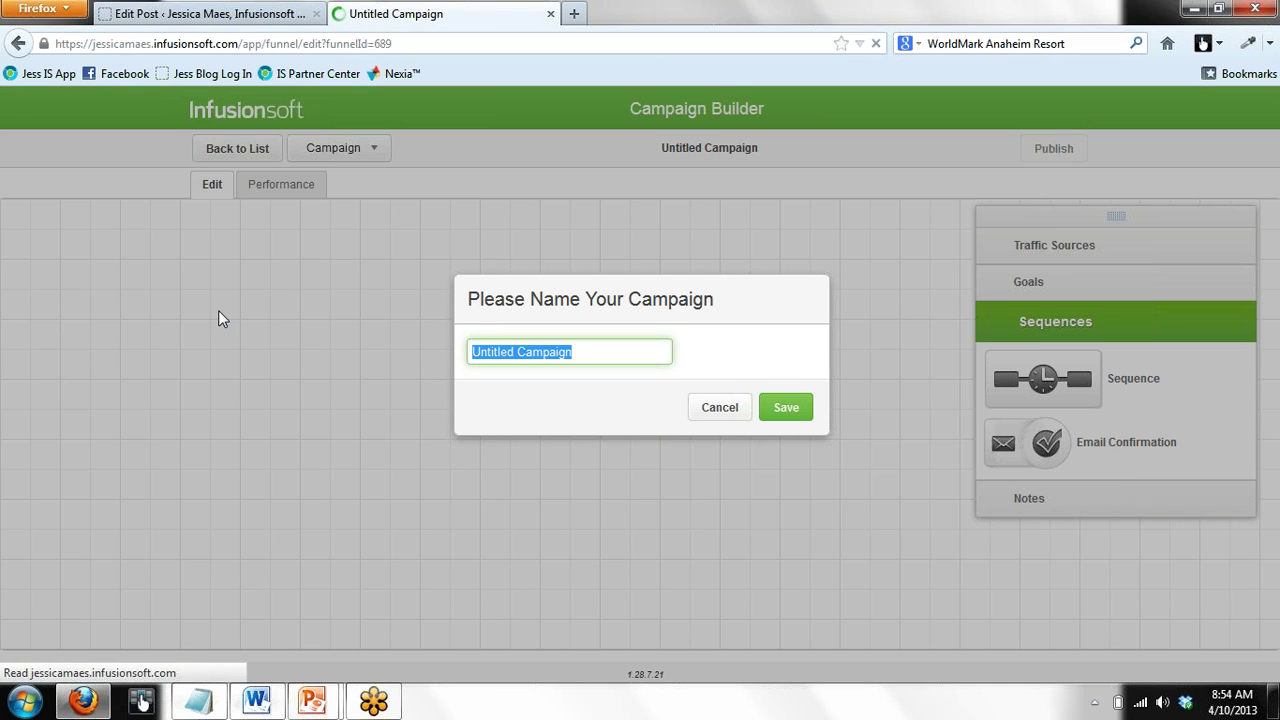
text(LP demo)
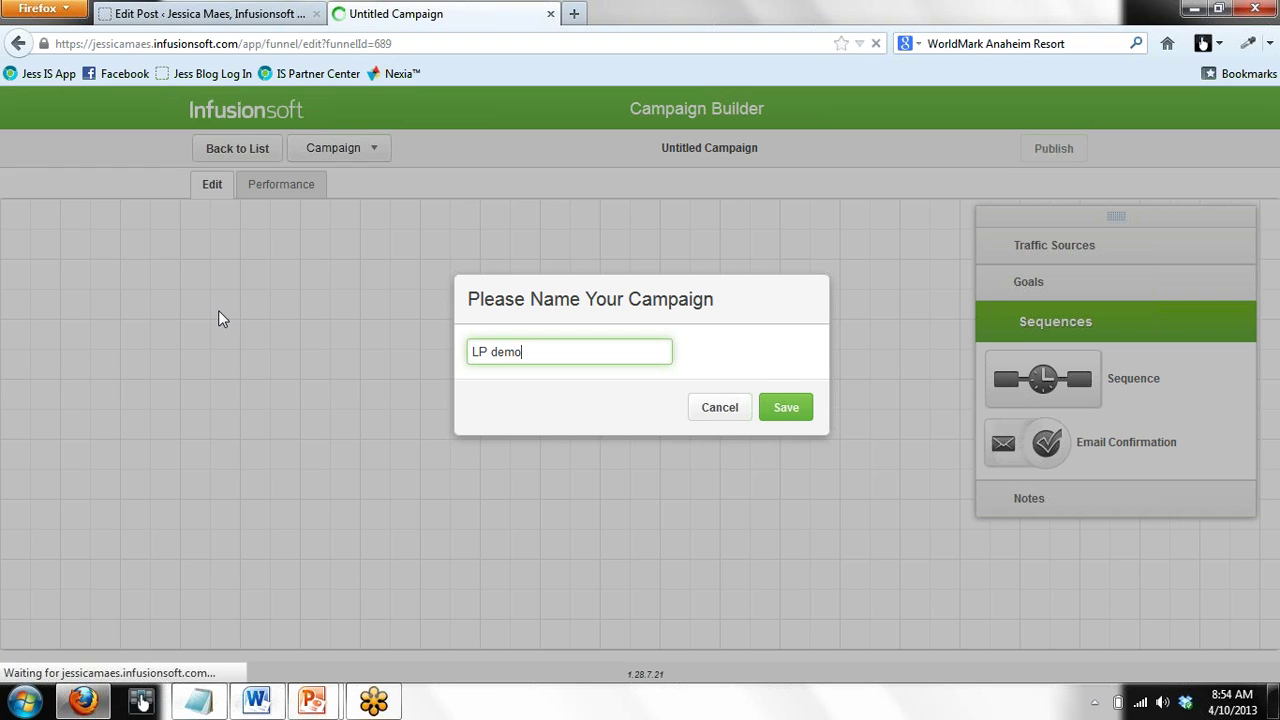
click(797, 413)
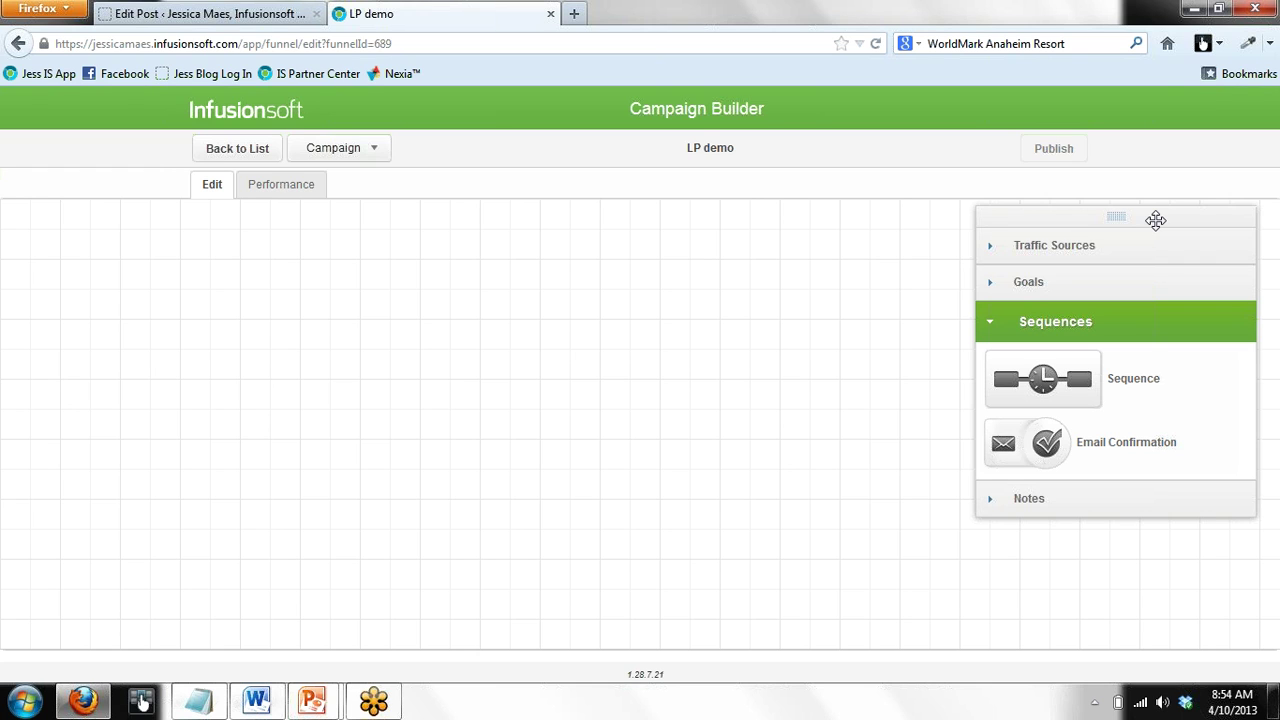
Drag a Request information goal from the Goals palette onto the LP demo canvas
drag(1156, 220, 704, 222)
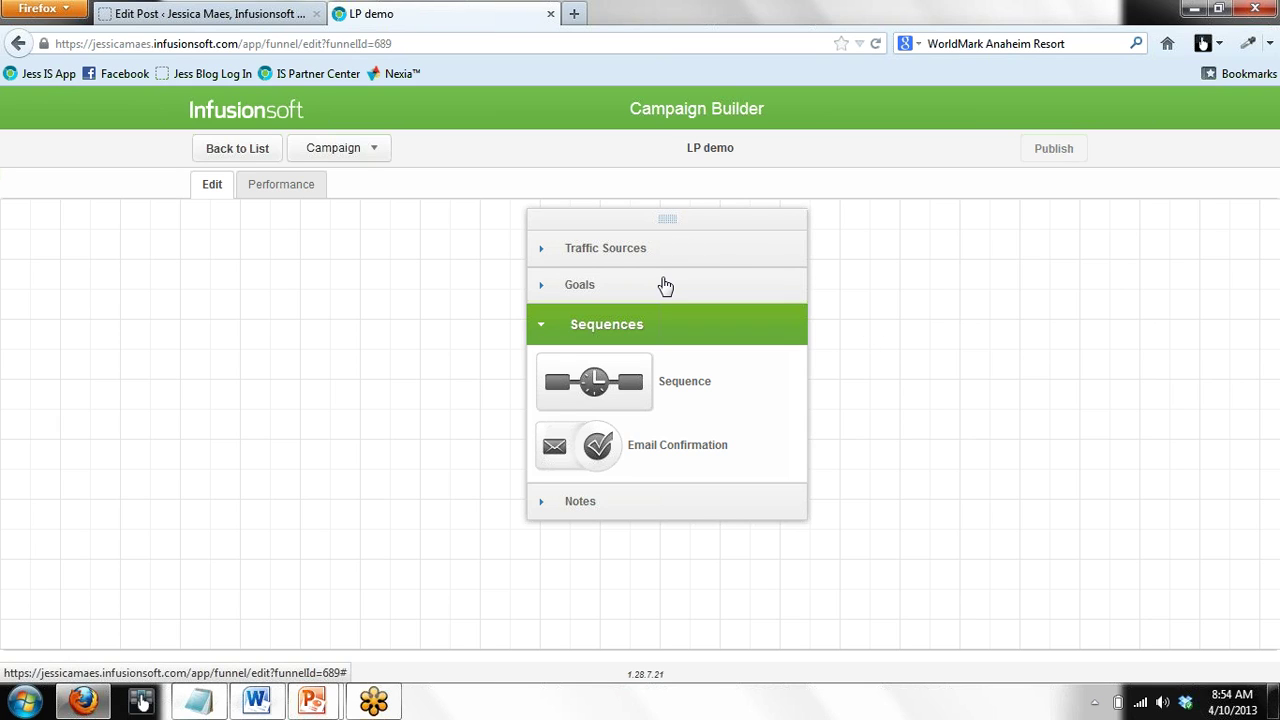
click(656, 287)
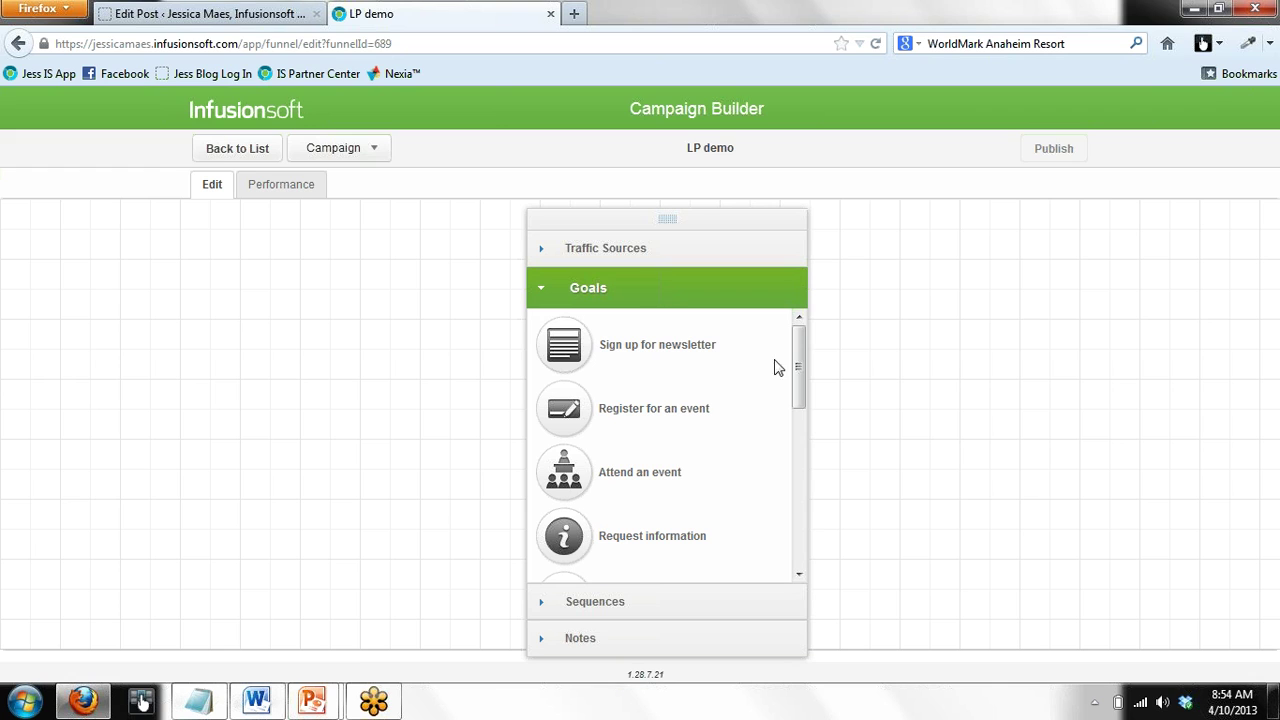
mouse_move(798, 368)
mouse_down()
mouse_move(814, 534)
mouse_move(814, 350)
mouse_up()
drag(575, 540, 266, 320)
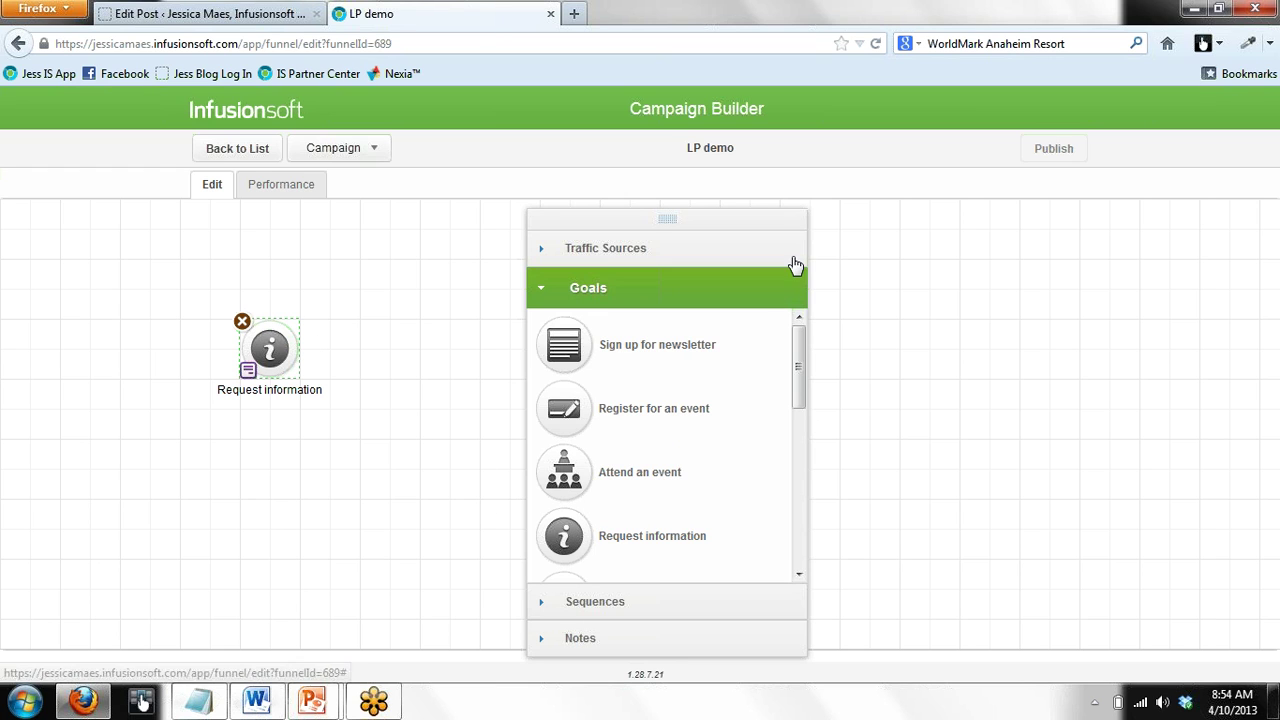
drag(720, 223, 1192, 221)
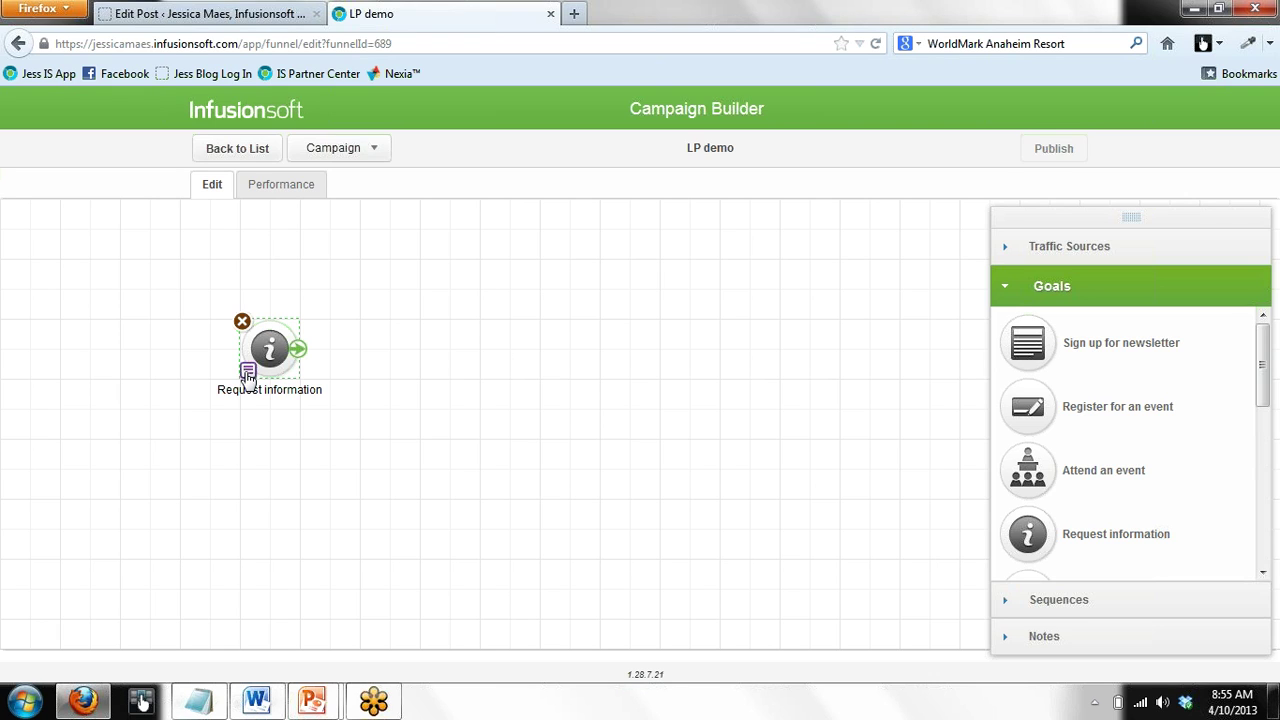
Set the Request information goal to 'Submits a Landing Page form' and begin editing its label
double_click(248, 376)
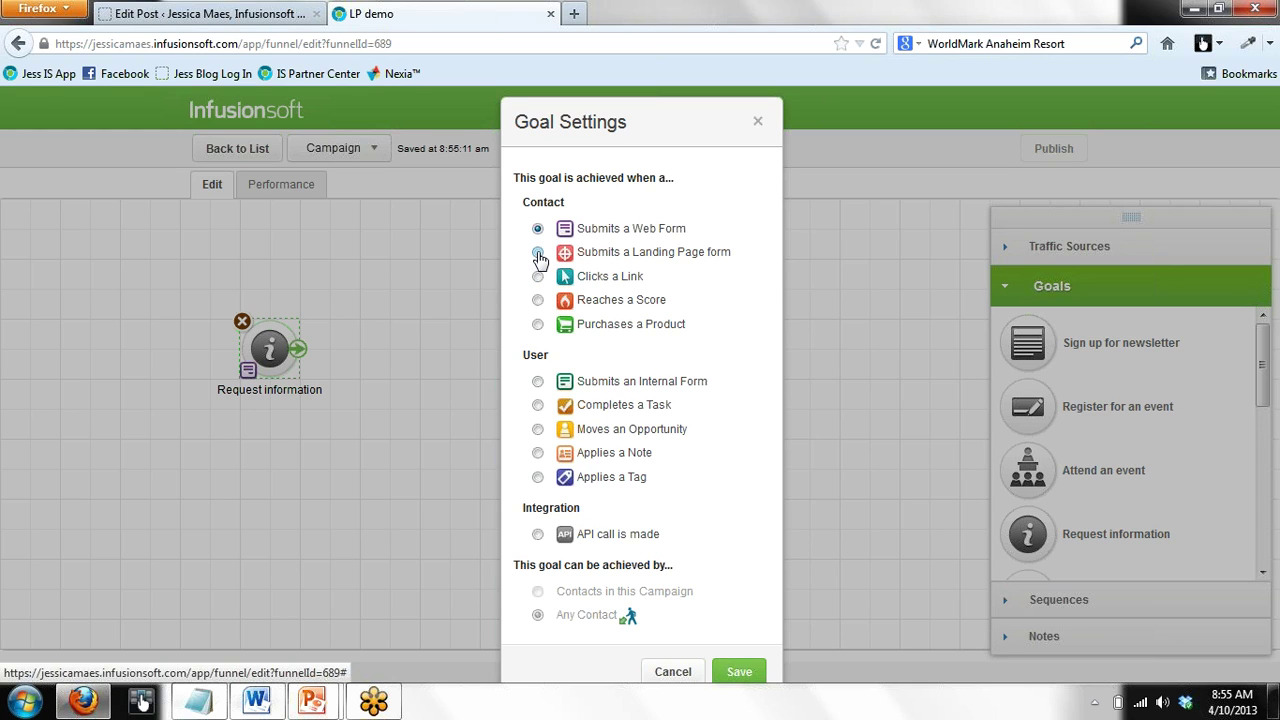
click(538, 253)
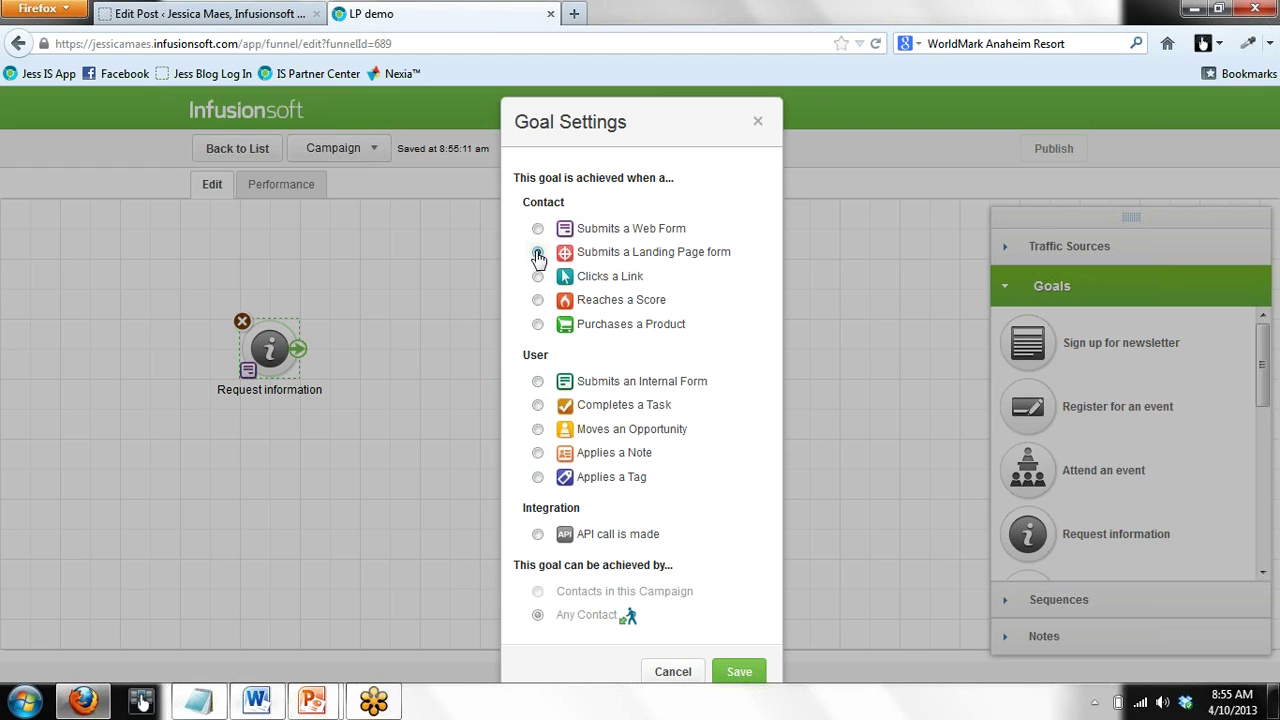
click(743, 678)
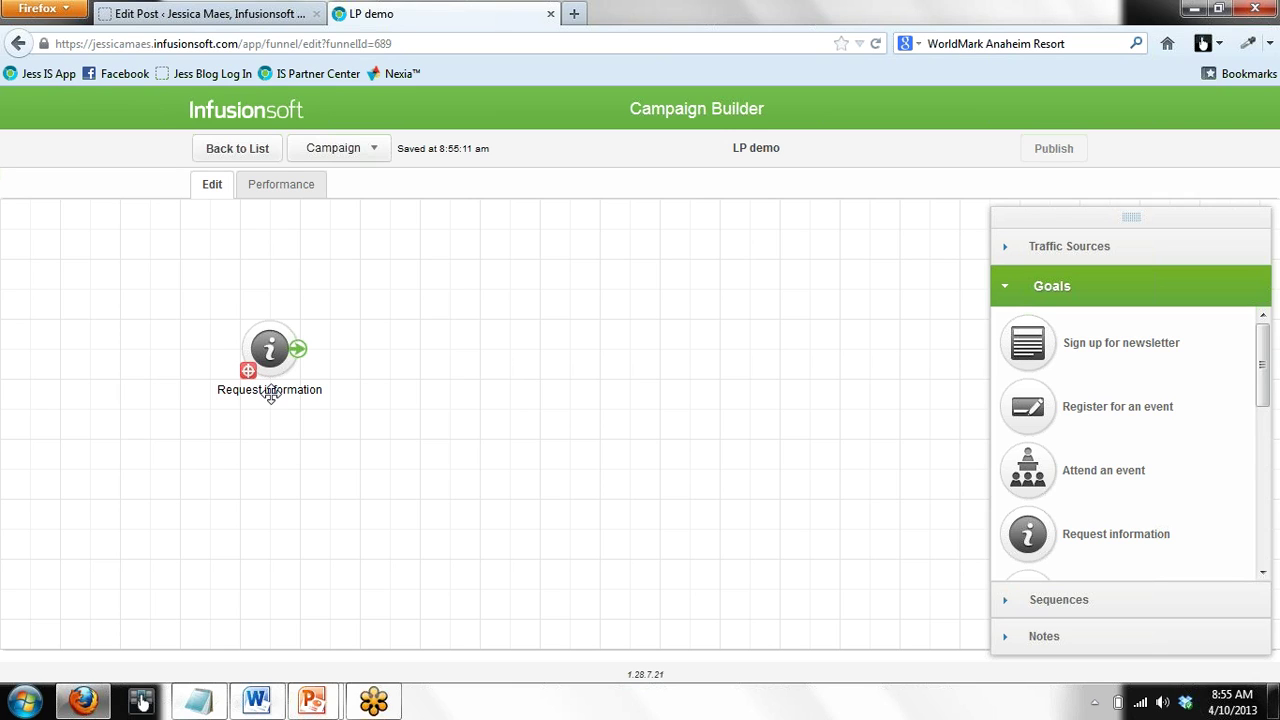
double_click(270, 391)
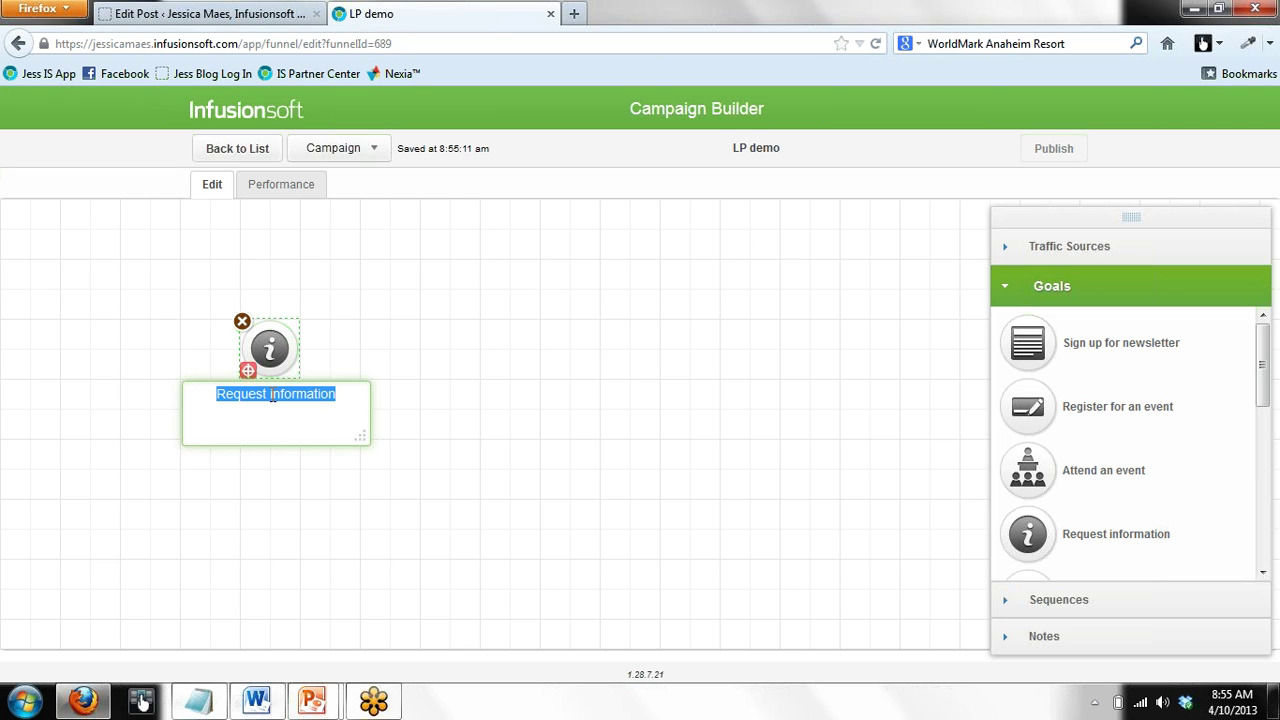
Relabel the goal node on the canvas as 'LP demo'
text(LP demo)
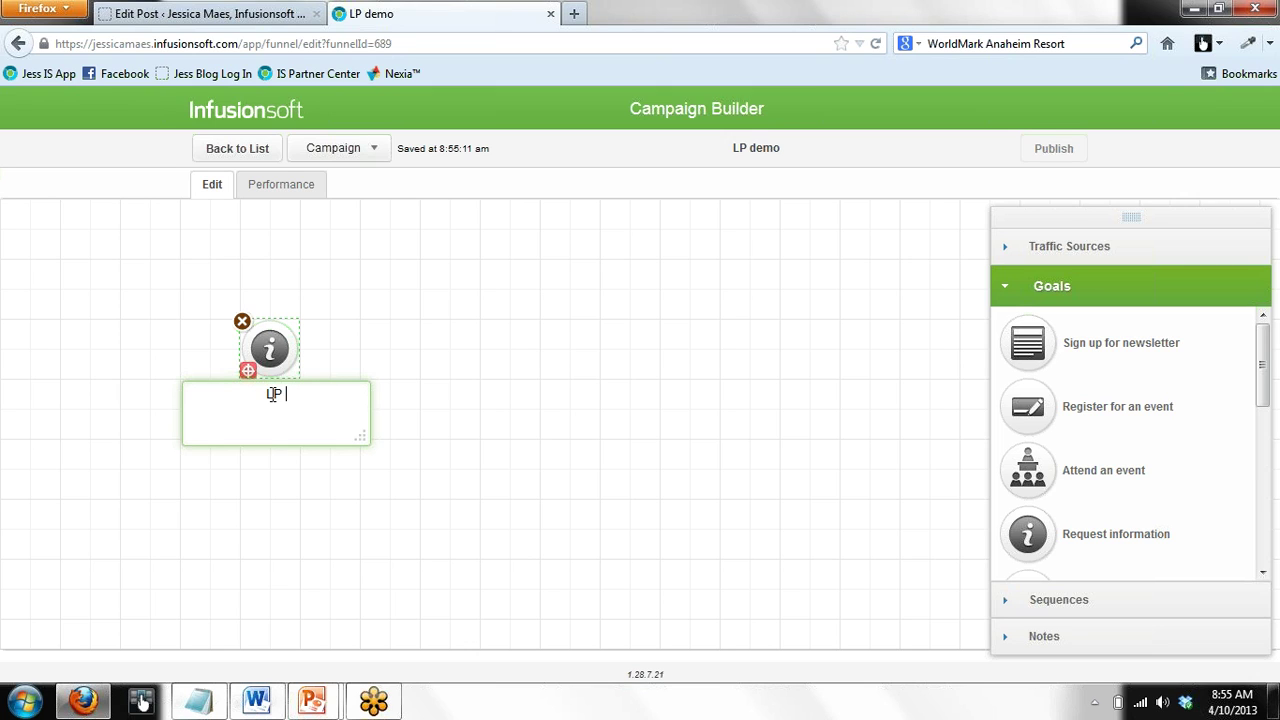
click(490, 446)
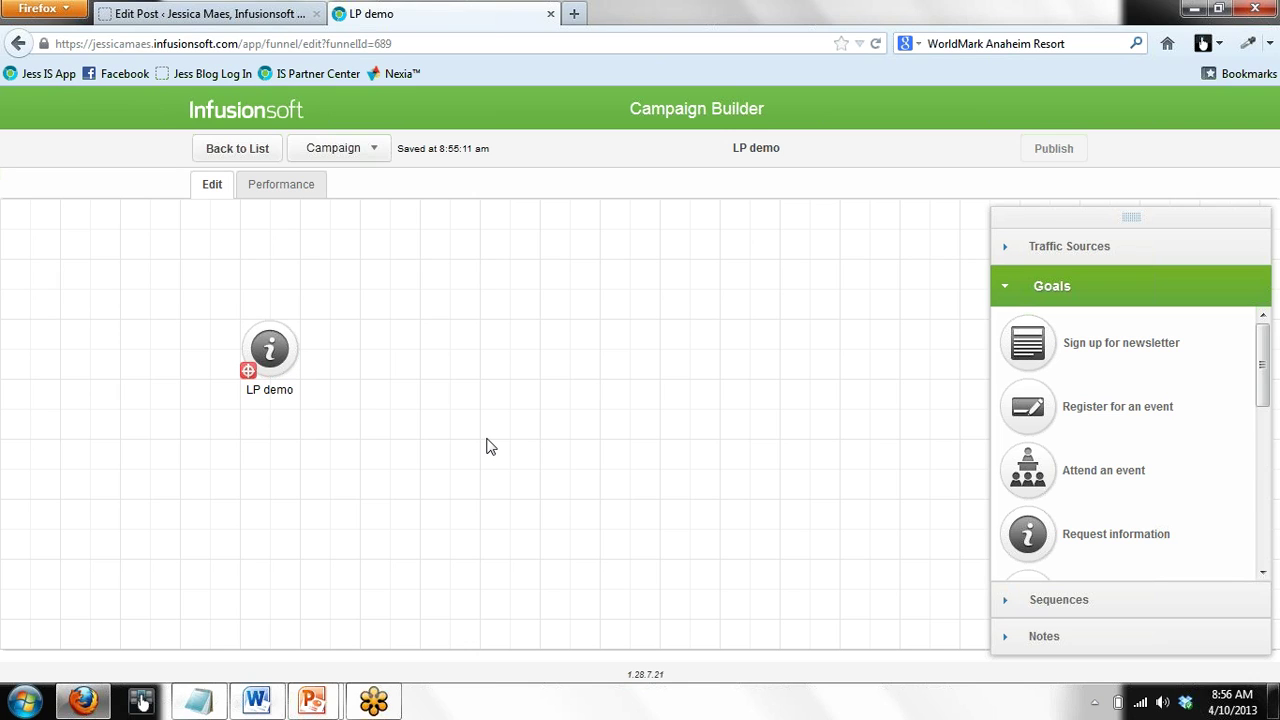
mouse_move(272, 348)
Open the LP demo goal's landing page editor, moving the Snippets panel off the content
click(269, 348)
double_click(269, 348)
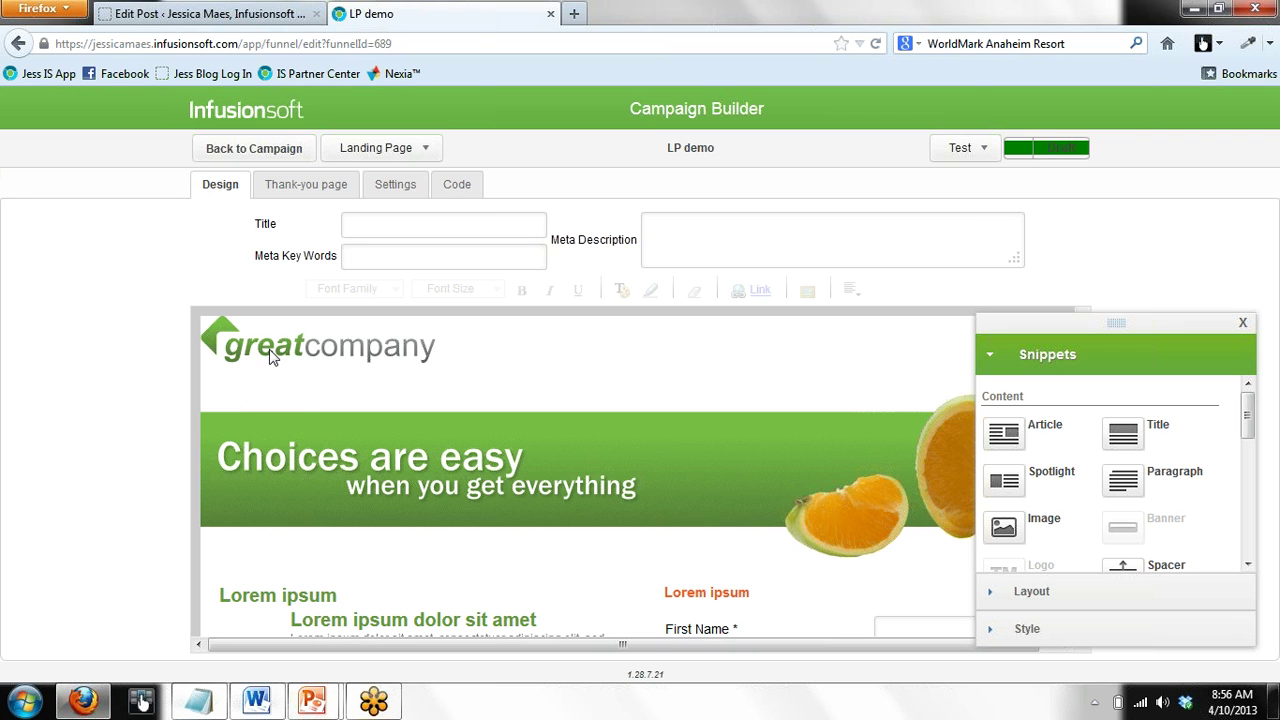
drag(1204, 330, 1227, 98)
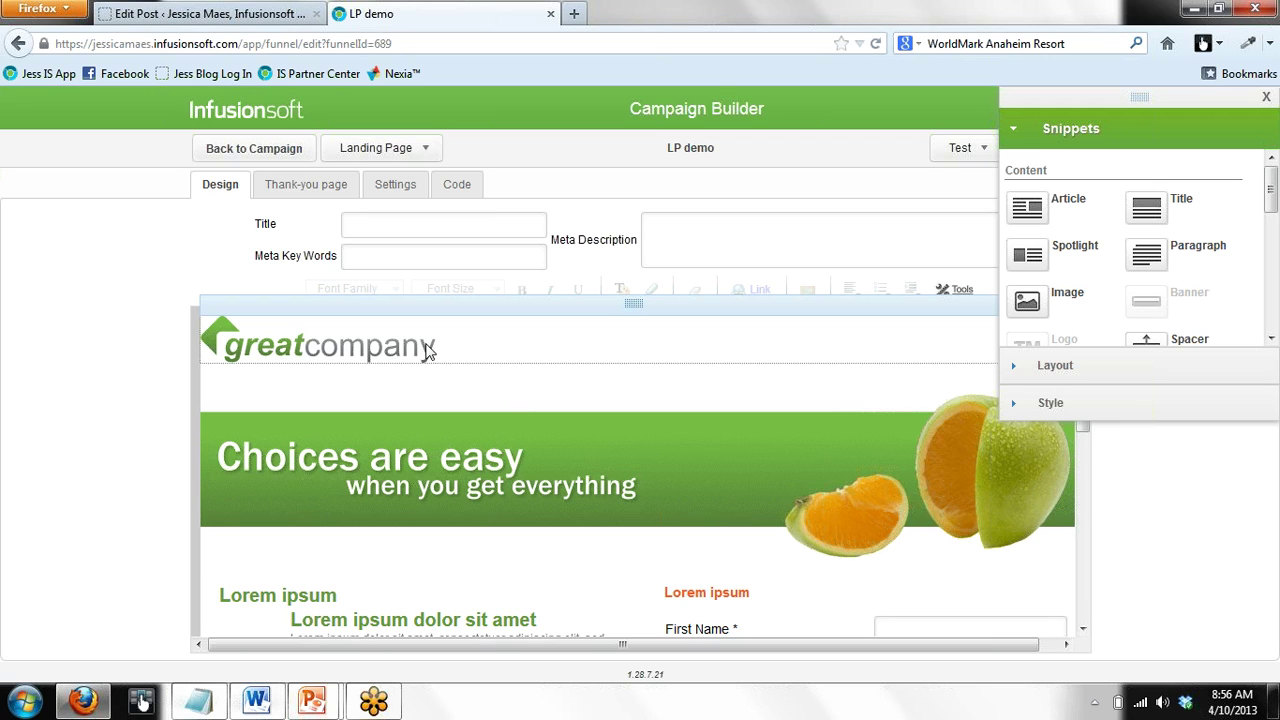
click(529, 349)
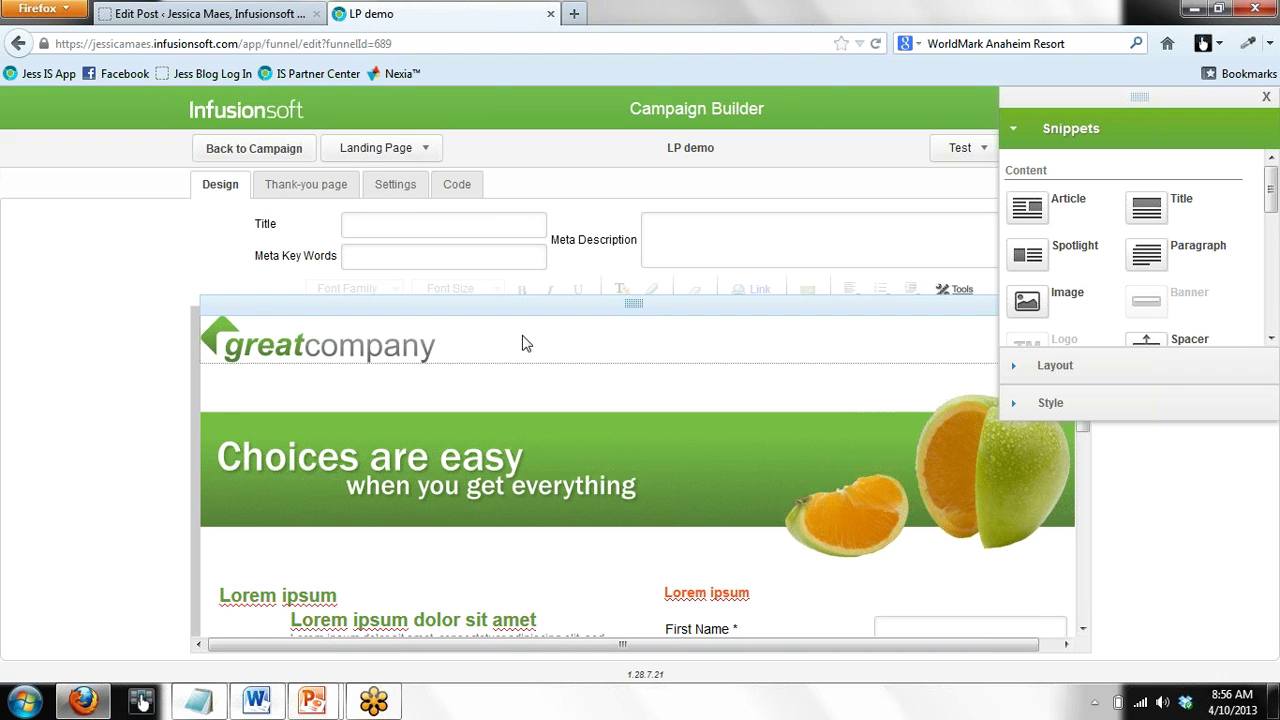
Set the company logo image to header_021113.jpg
double_click(386, 345)
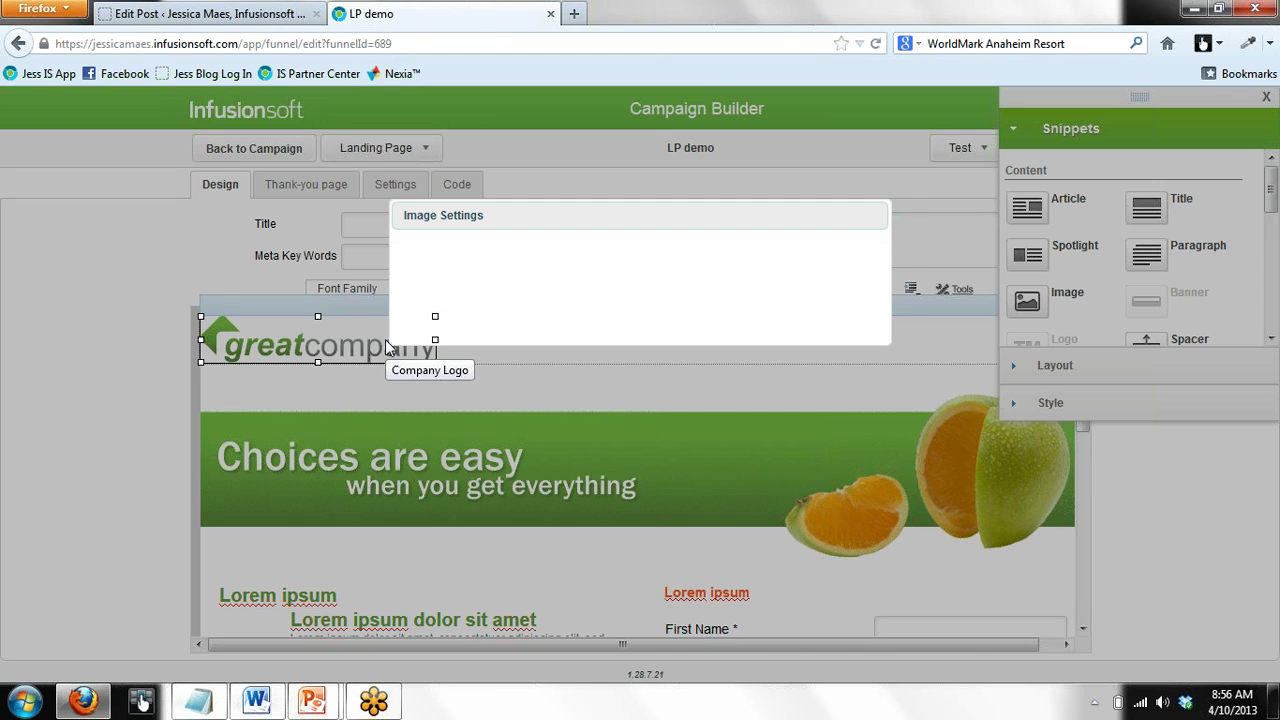
click(643, 311)
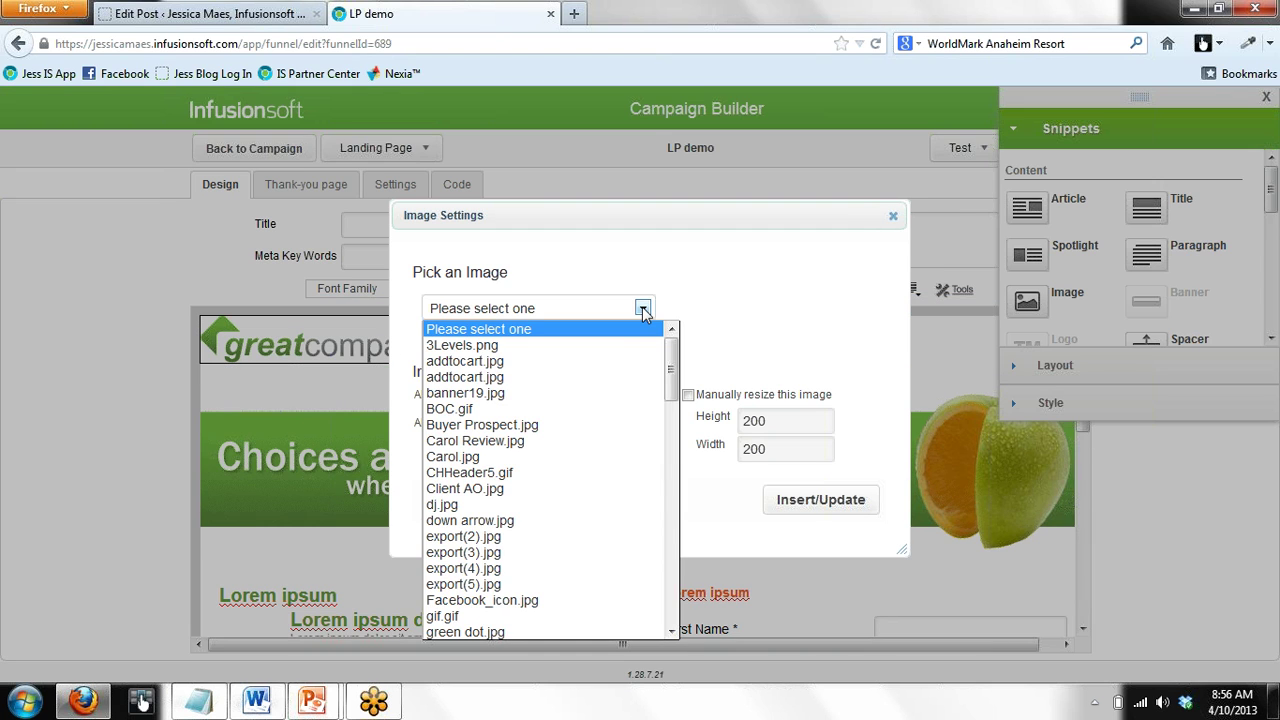
scroll(675, 397, down, 1)
scroll(675, 397, down, 3)
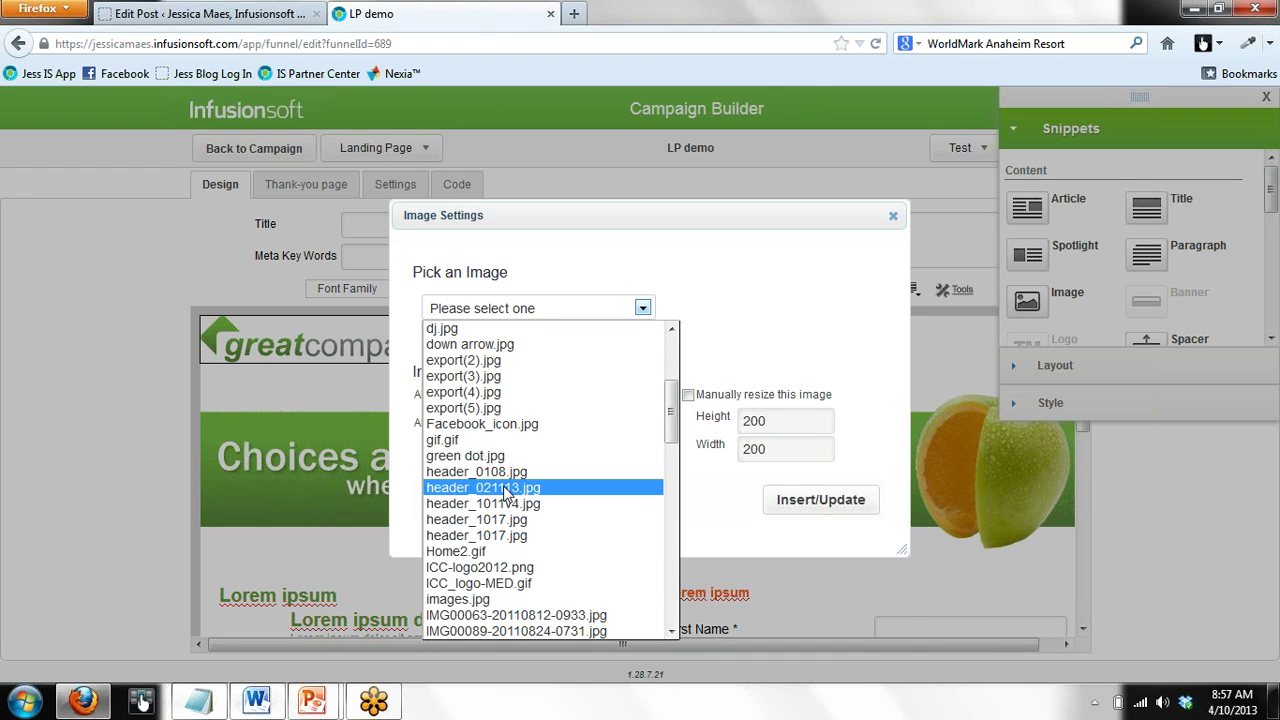
click(511, 488)
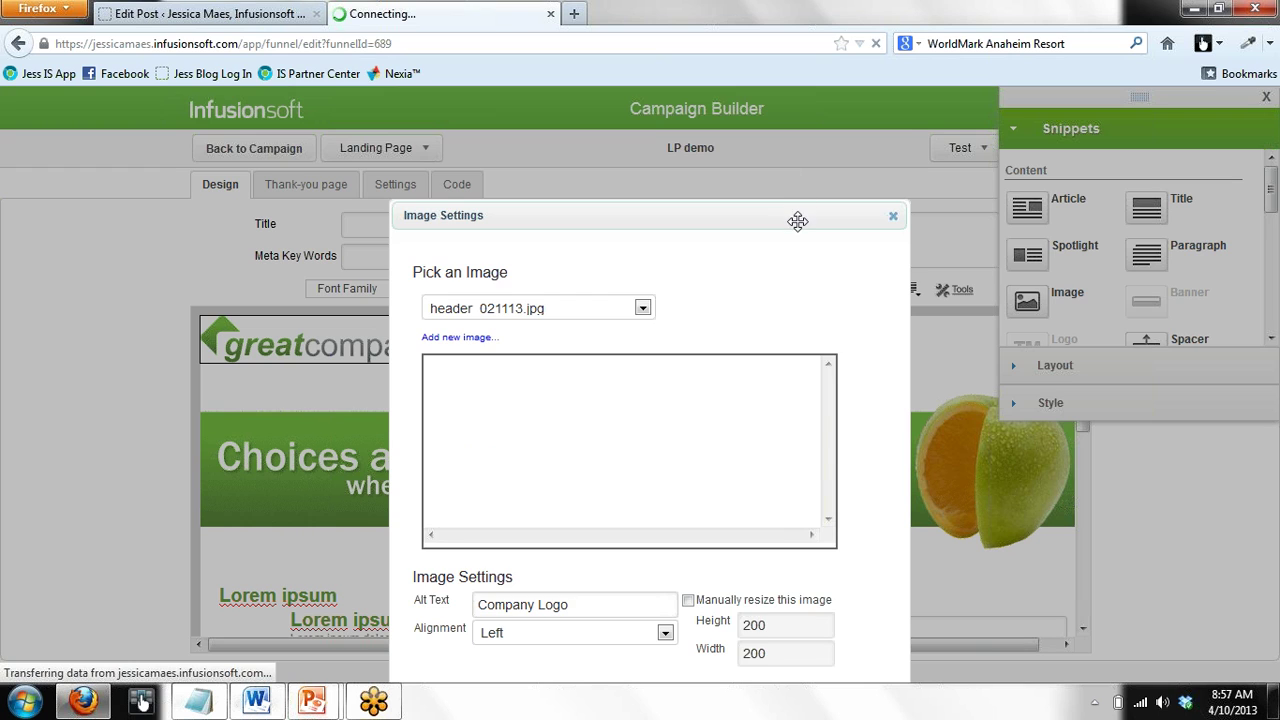
drag(803, 214, 803, 143)
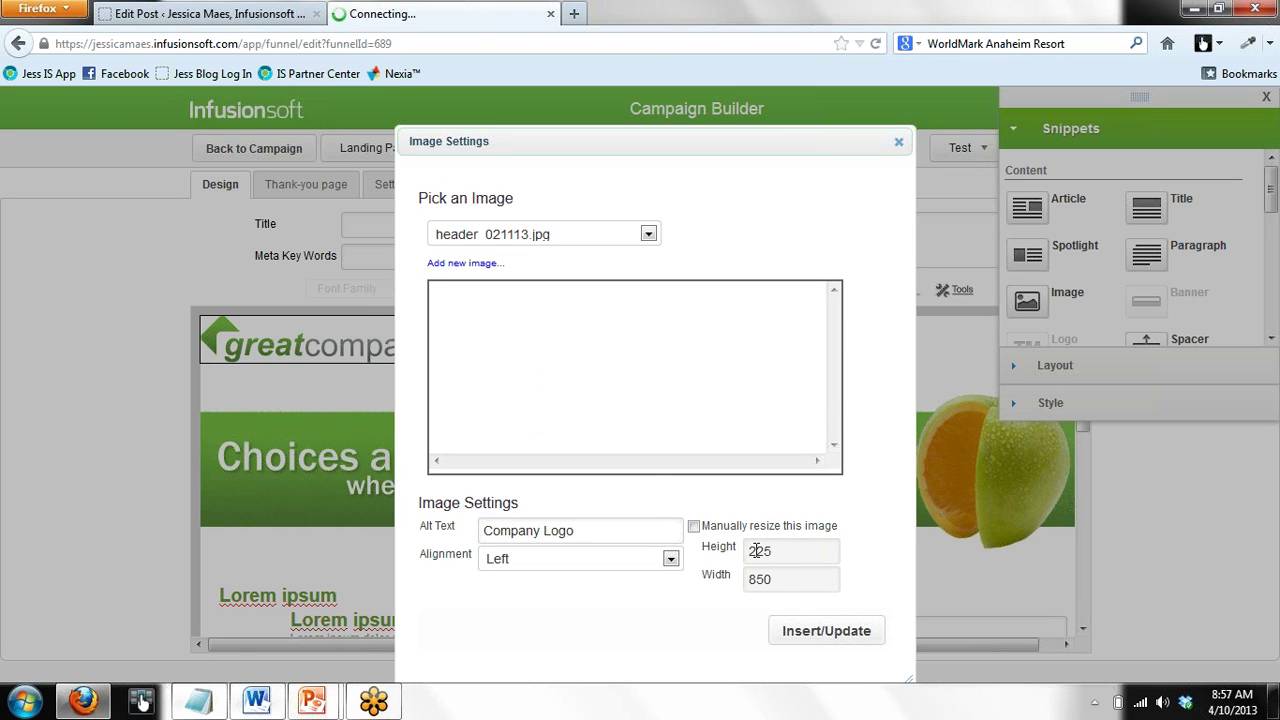
click(897, 146)
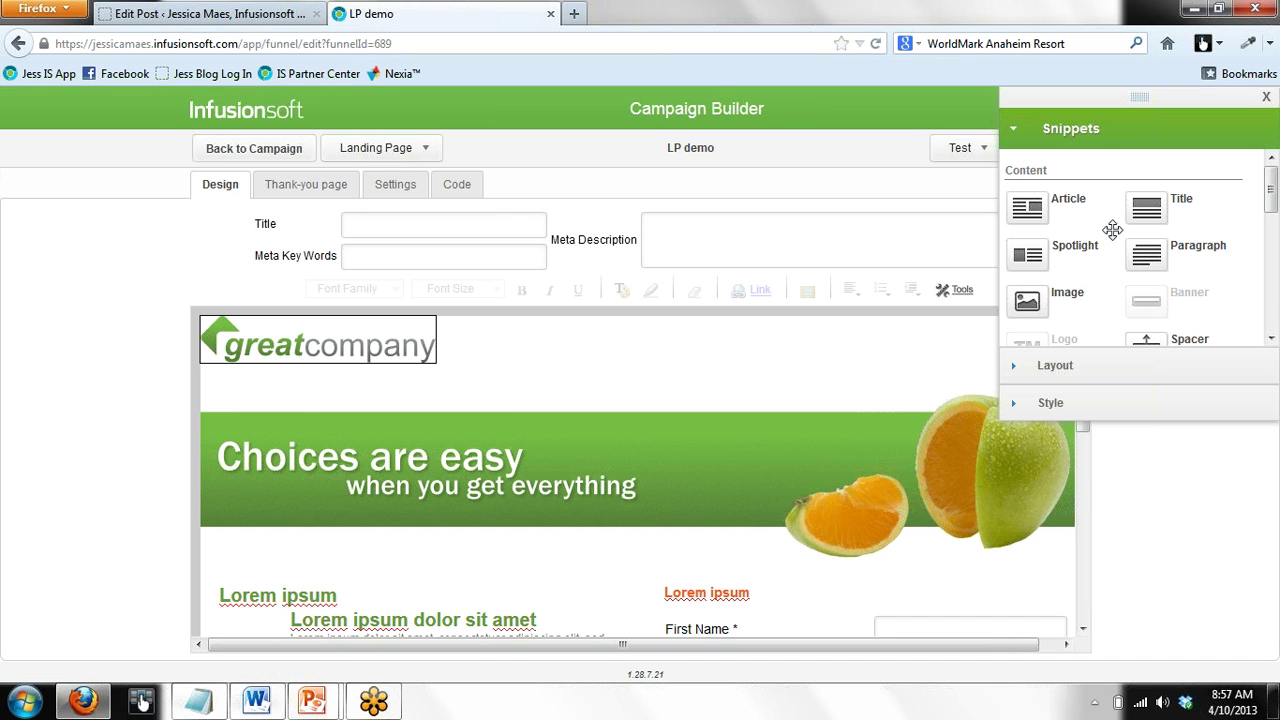
Replace the banner image with header_021113.jpg and float the Snippets panel over the page centre
double_click(752, 487)
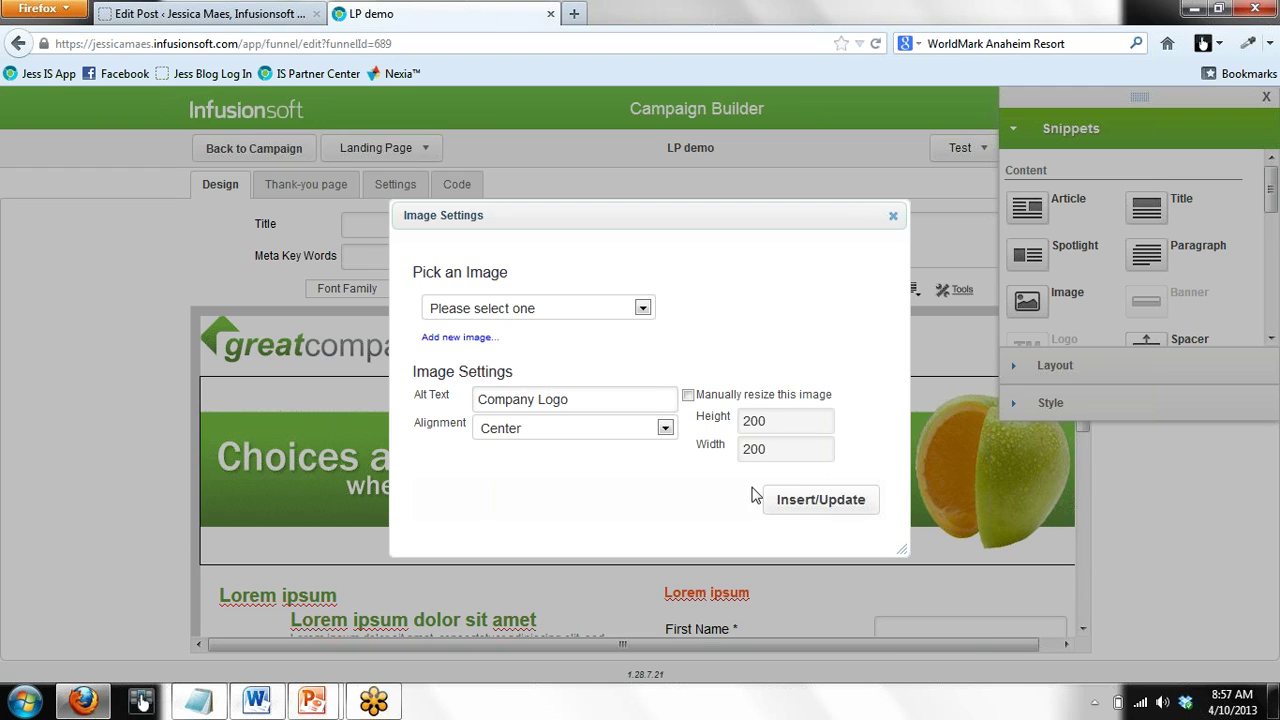
click(643, 310)
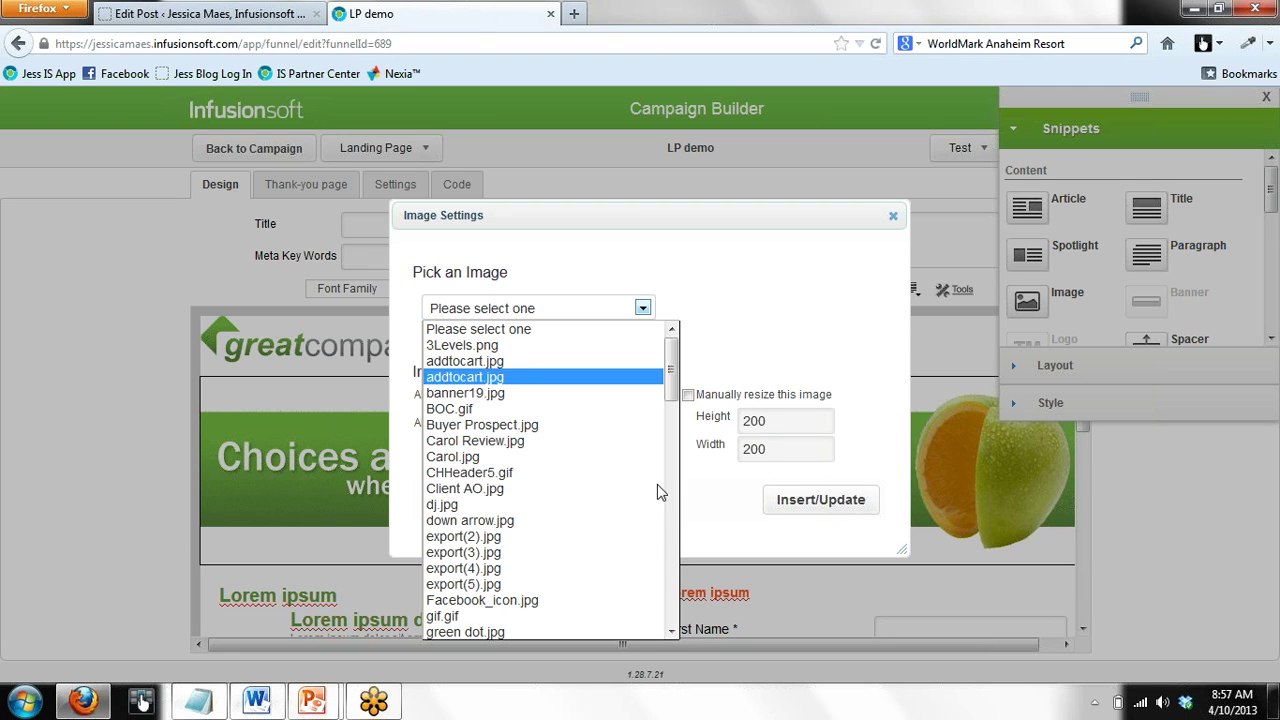
drag(672, 379, 675, 434)
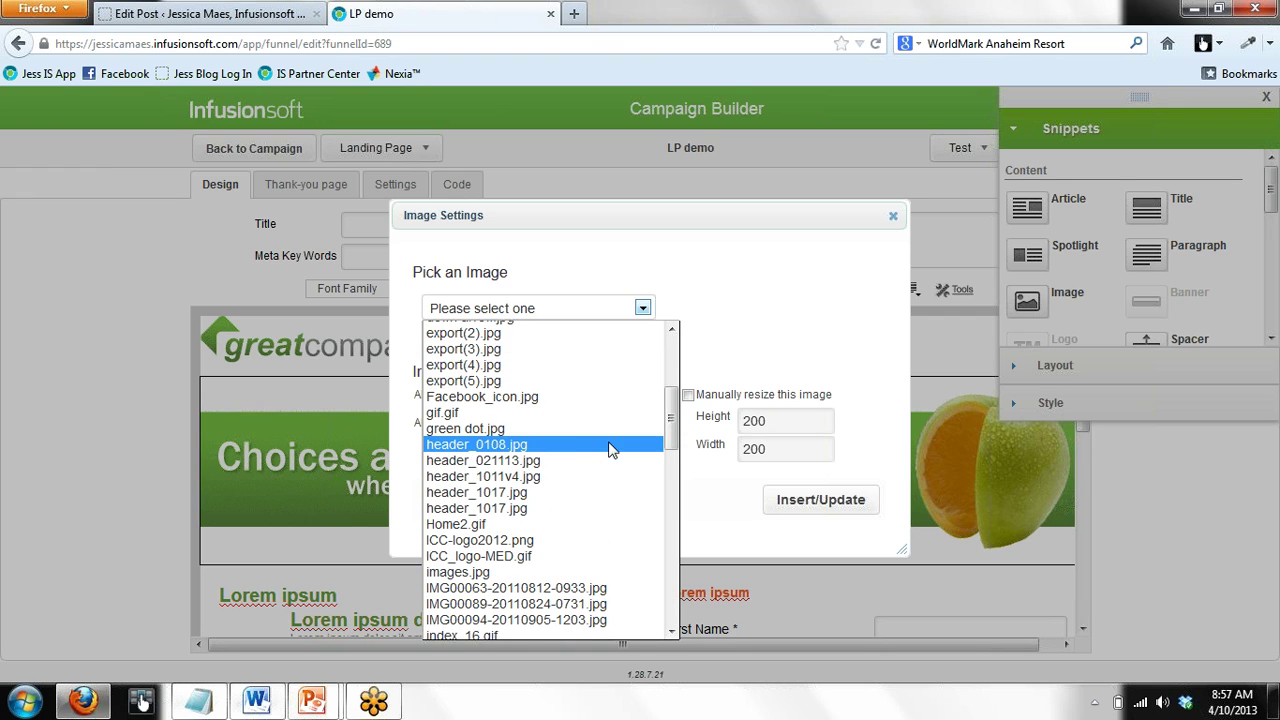
click(562, 471)
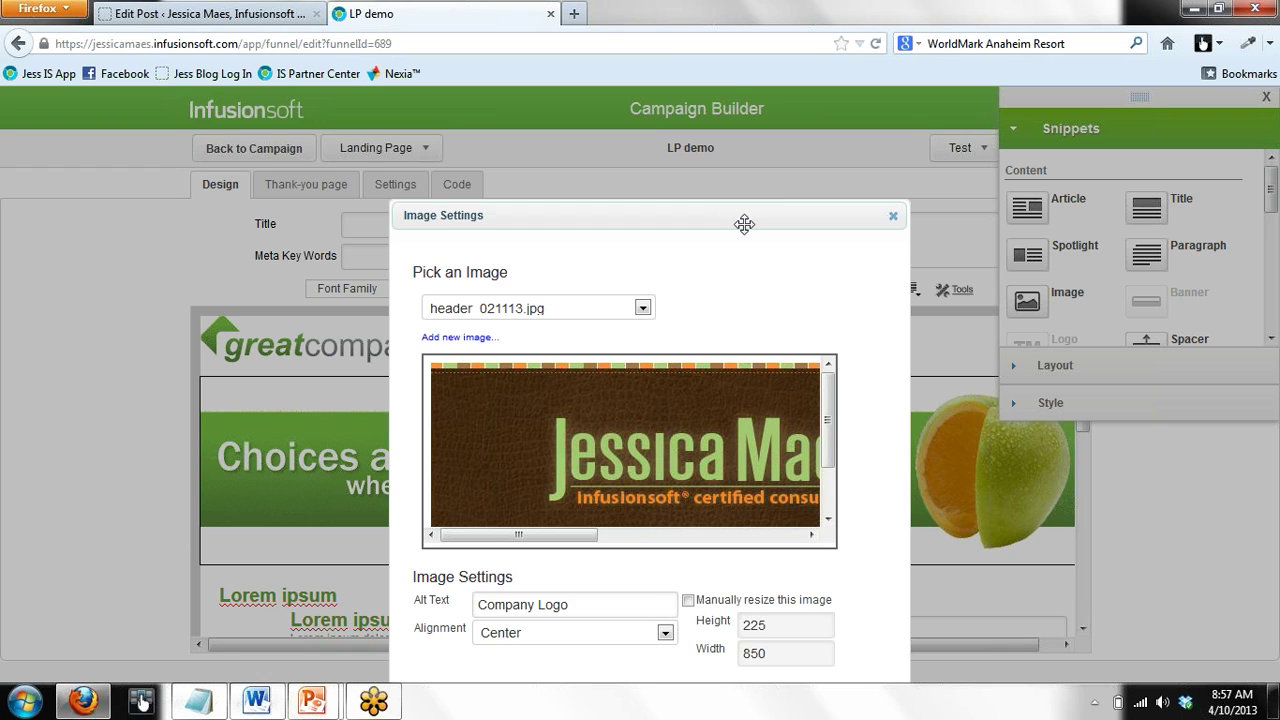
drag(745, 206, 744, 134)
click(818, 620)
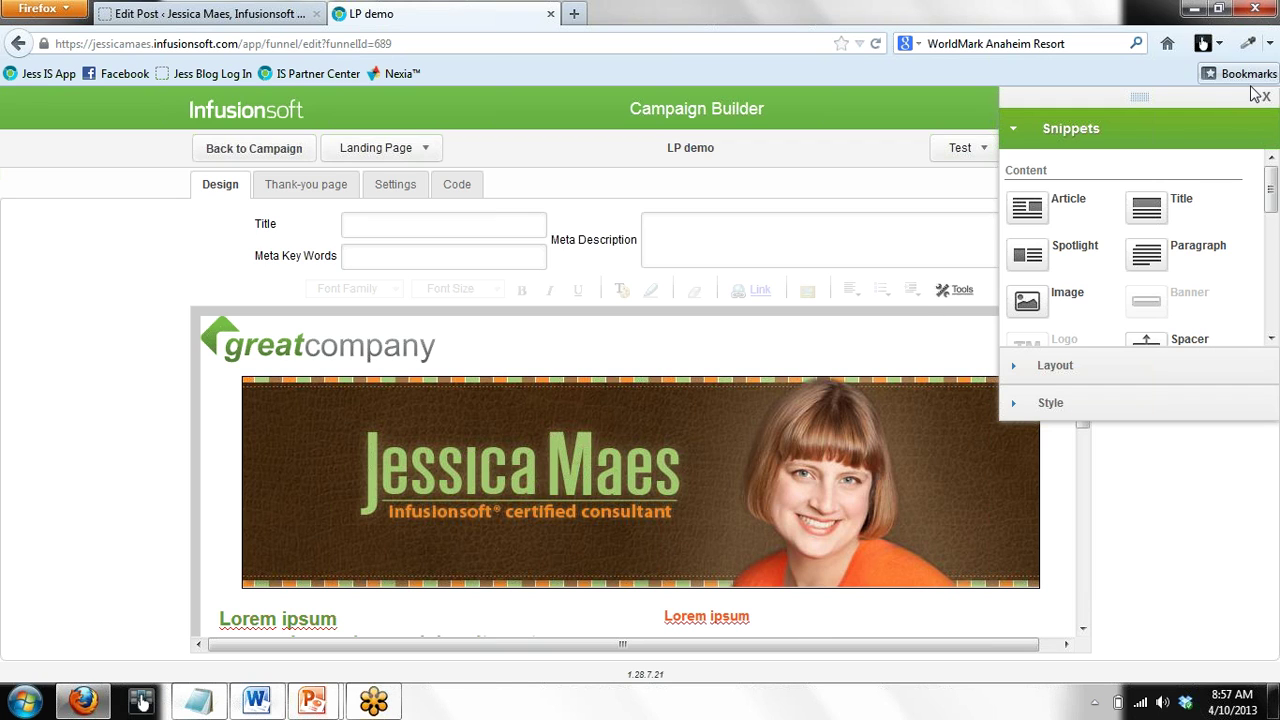
drag(1060, 128, 444, 183)
mouse_move(986, 362)
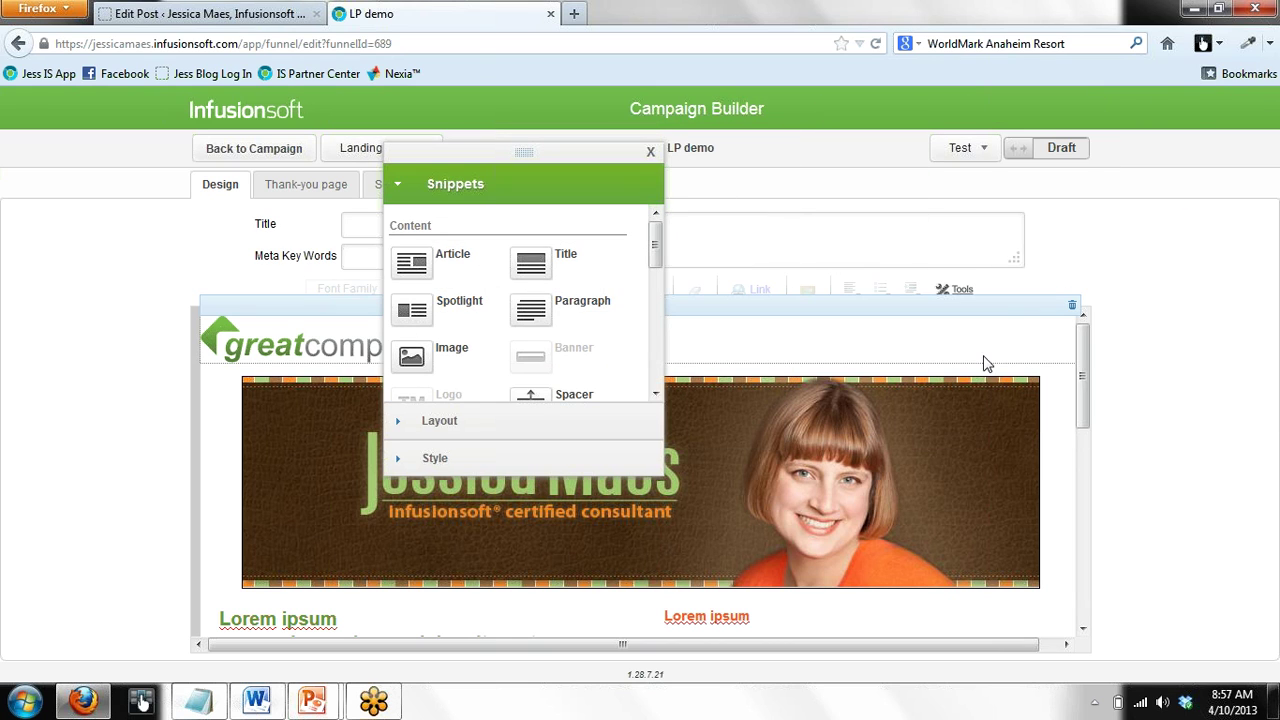
Delete the greatcompany logo row and collapse the Snippets list on the right
click(1072, 309)
drag(1086, 400, 1078, 459)
drag(573, 152, 190, 96)
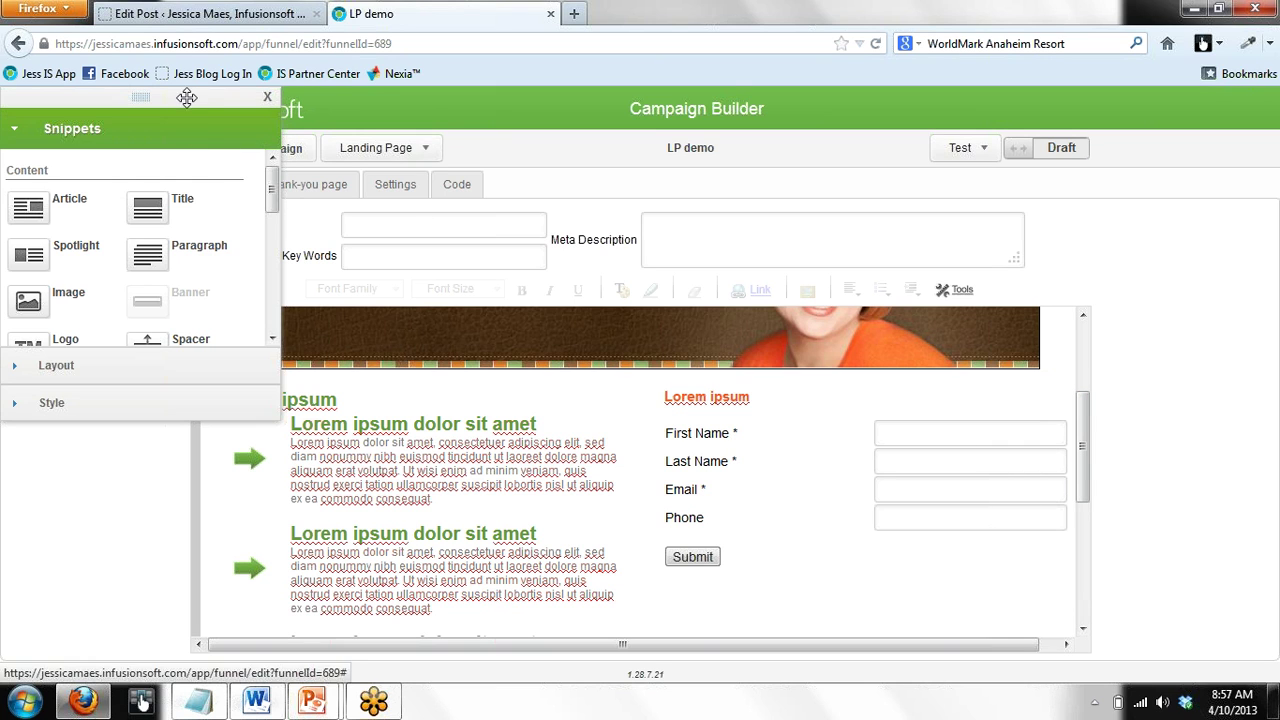
drag(187, 99, 1190, 98)
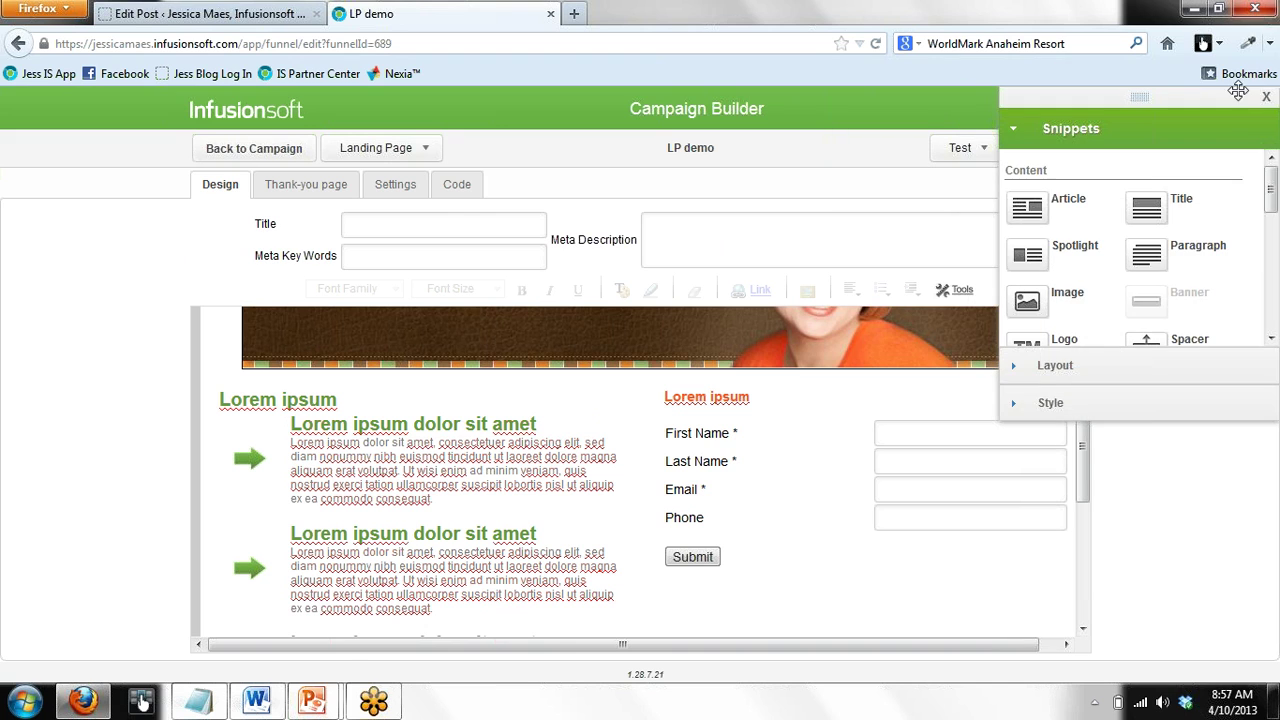
click(1234, 131)
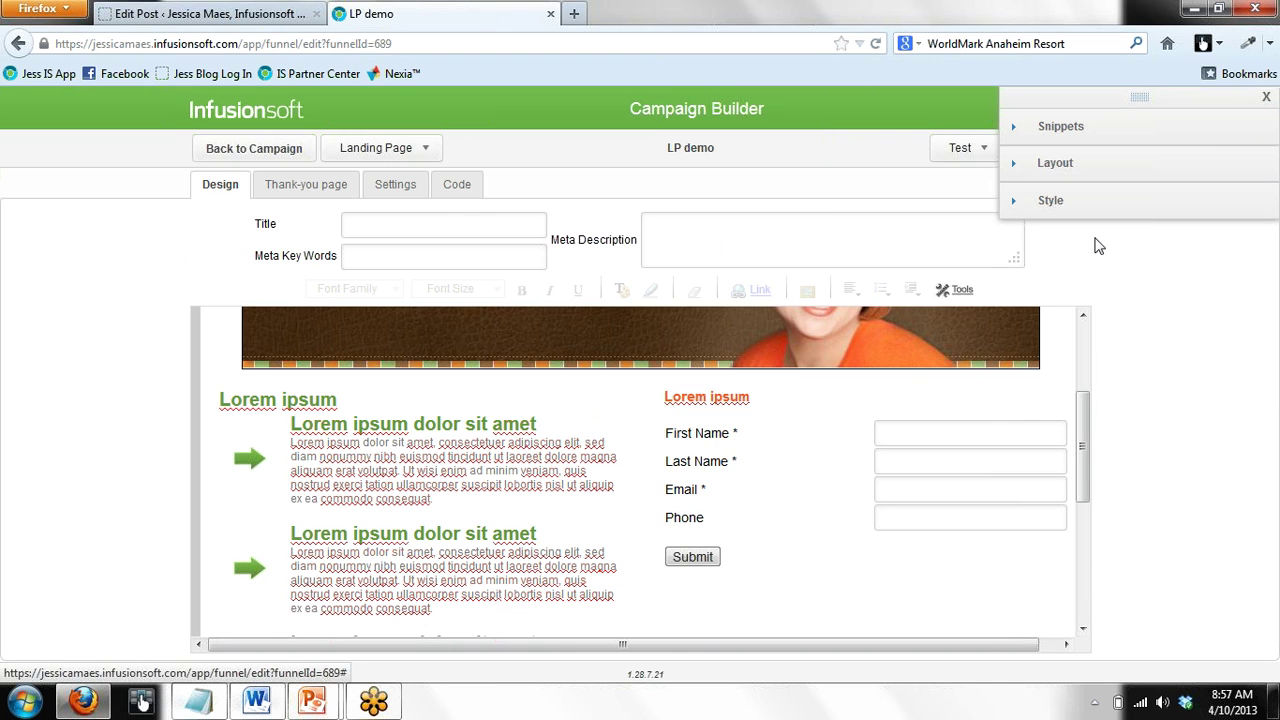
mouse_move(1084, 446)
mouse_down()
mouse_move(1076, 367)
mouse_move(1073, 448)
mouse_up()
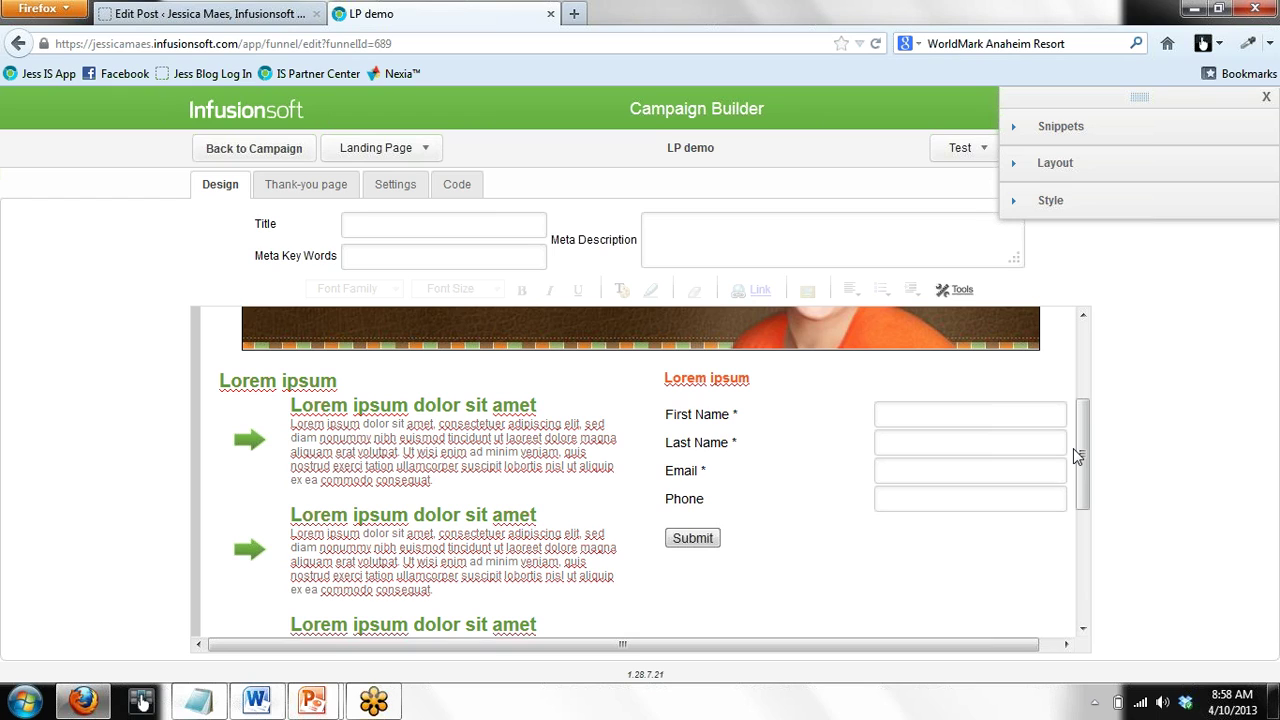
Retype the form's Lorem ipsum heading as 'Register He…', correcting the last word
click(707, 378)
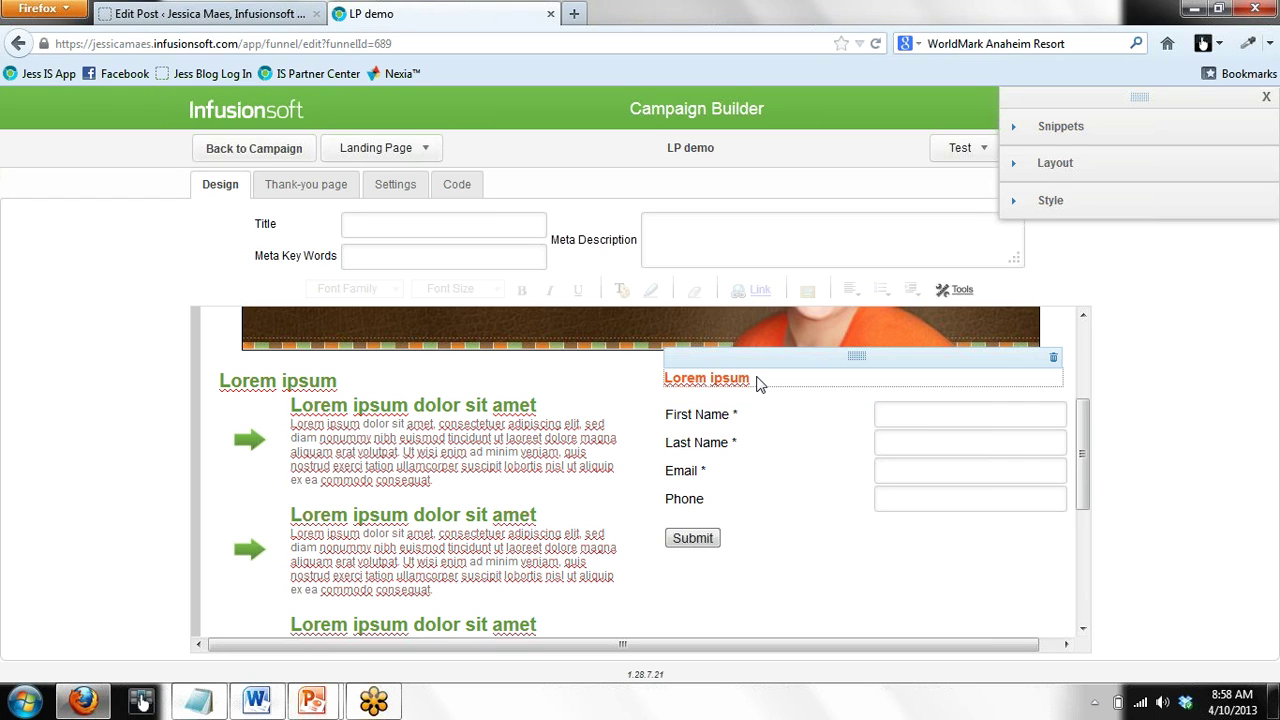
drag(757, 380, 614, 389)
text(Register here)
key(BackSpace)
key(BackSpace)
key(BackSpace)
key(BackSpace)
text(Here)
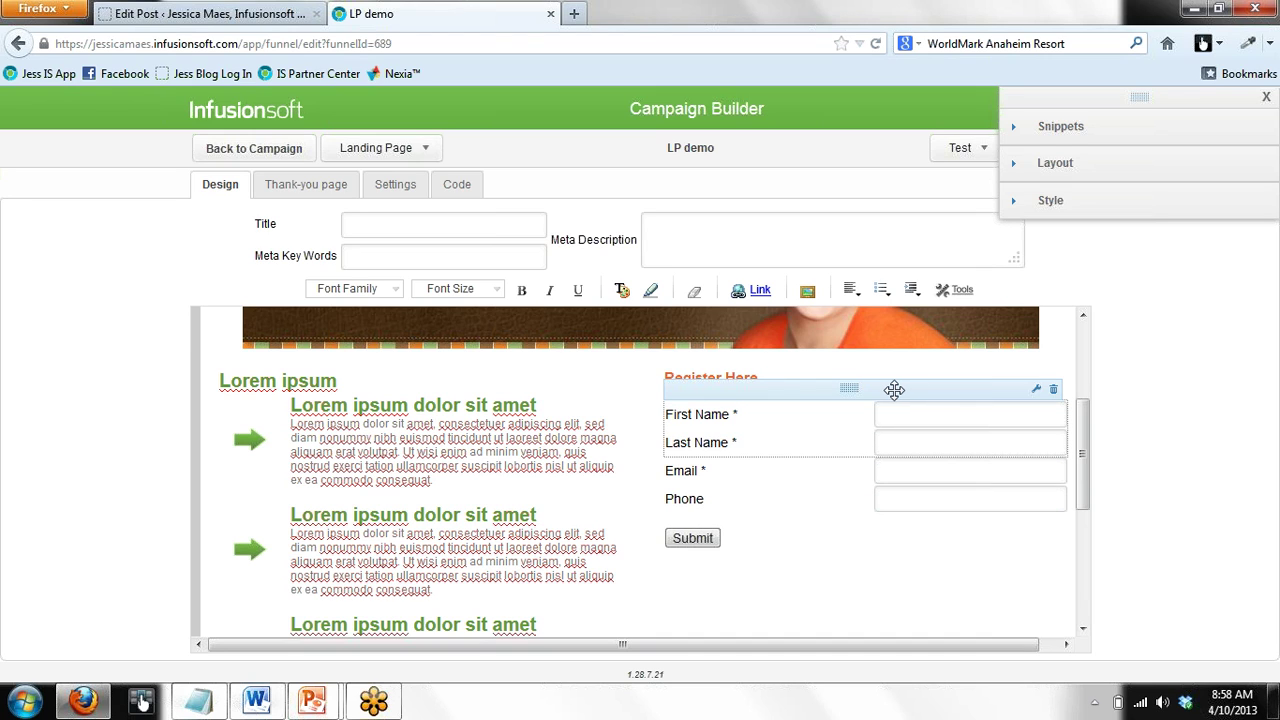
Hide the Last Name field and delete the Phone row, leaving First Name and Email
click(889, 390)
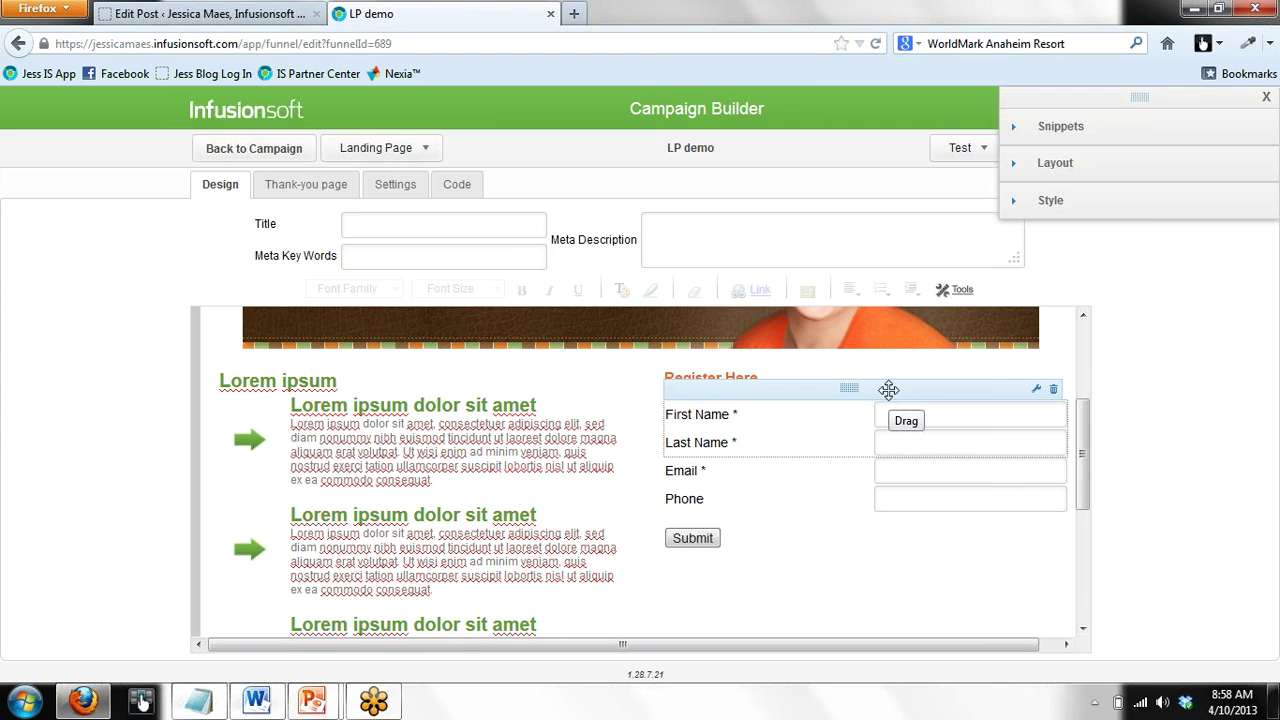
double_click(889, 390)
click(500, 325)
click(733, 451)
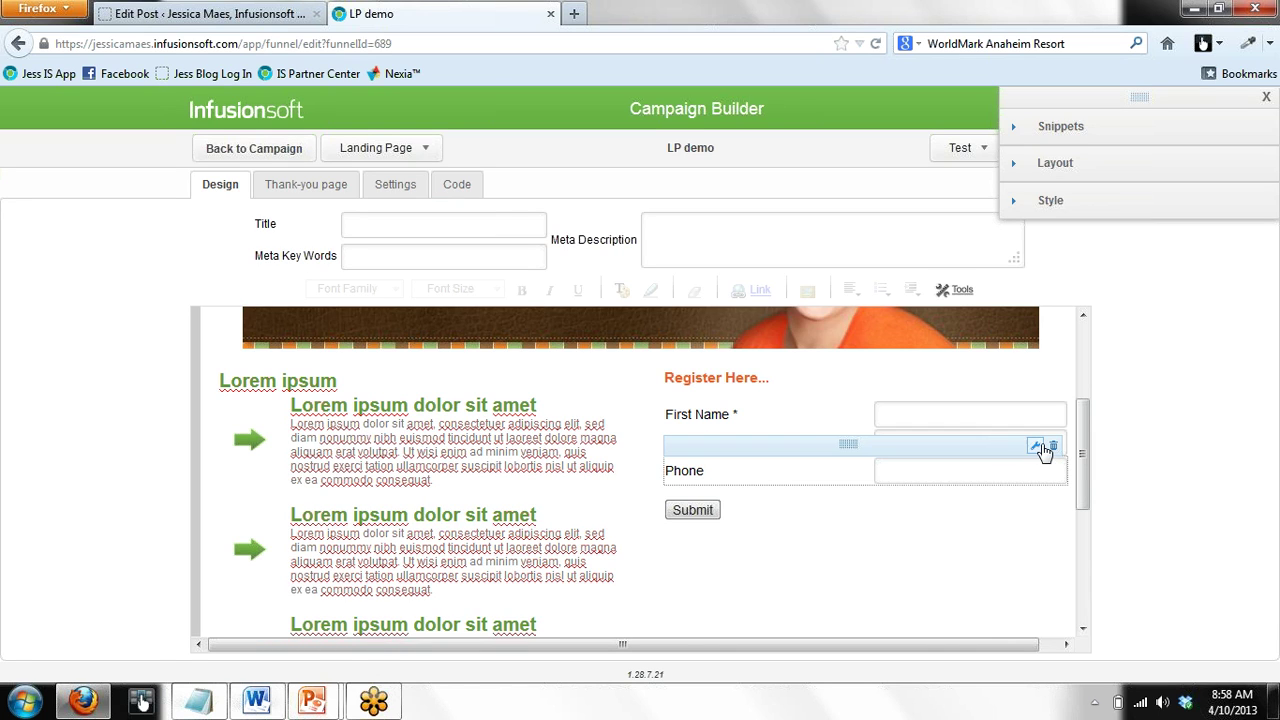
click(1052, 449)
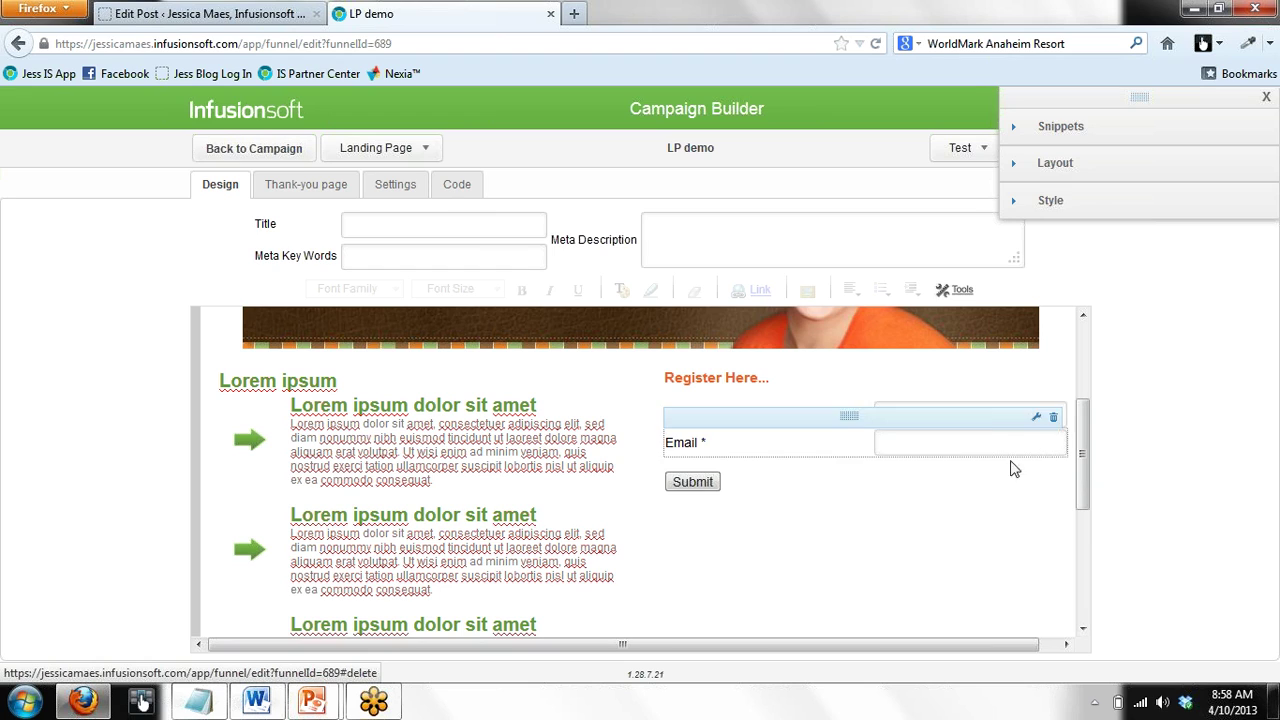
mouse_move(689, 490)
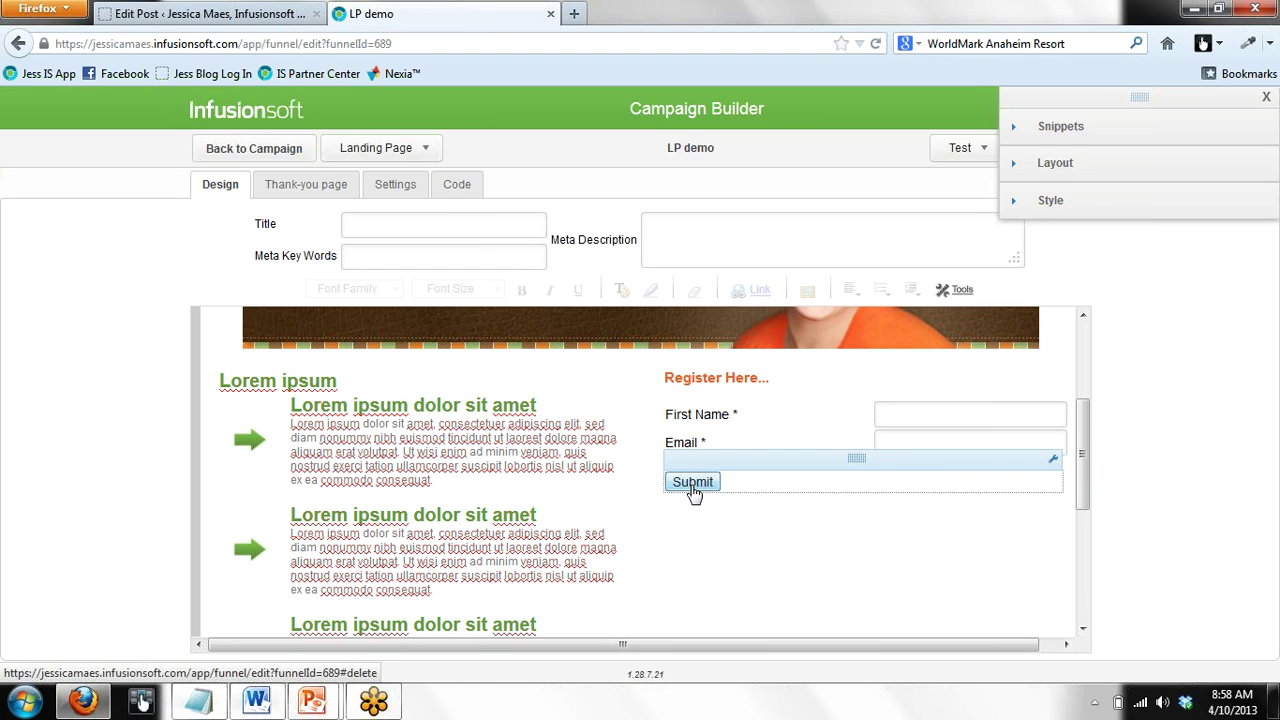
Set the Submit button's alignment to Center and turn Advanced Styling on
double_click(857, 459)
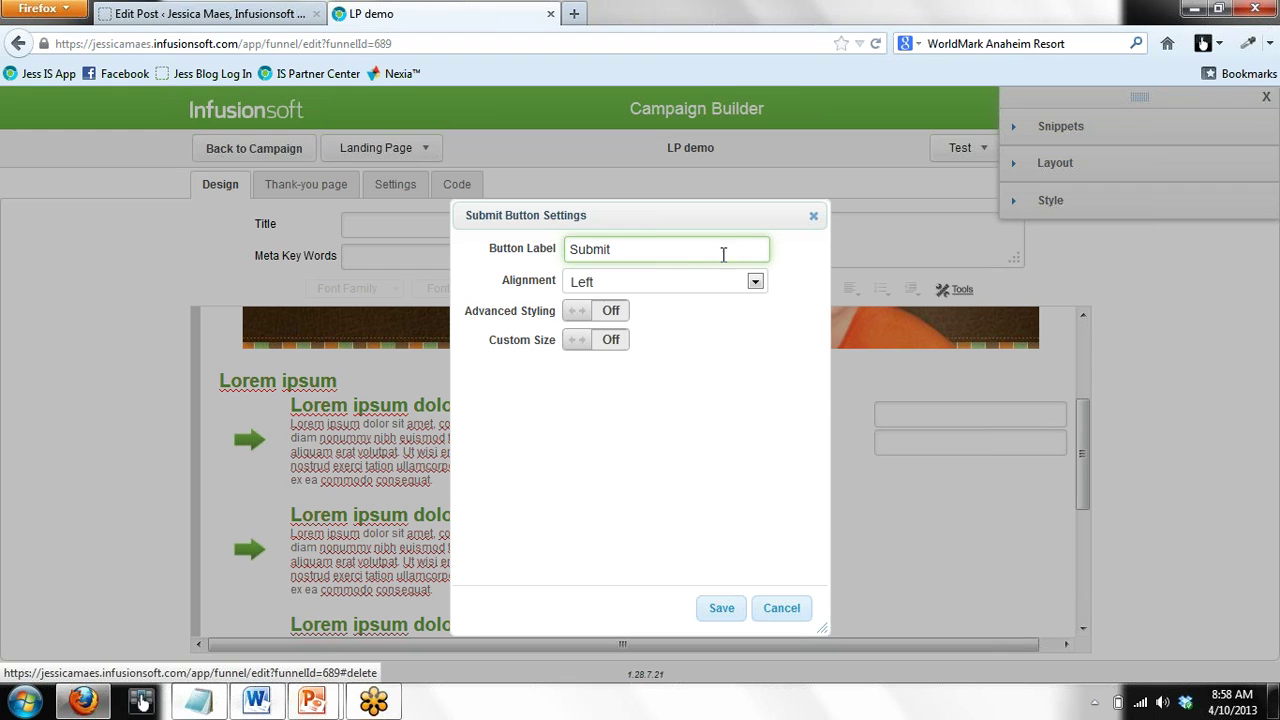
click(754, 282)
click(737, 324)
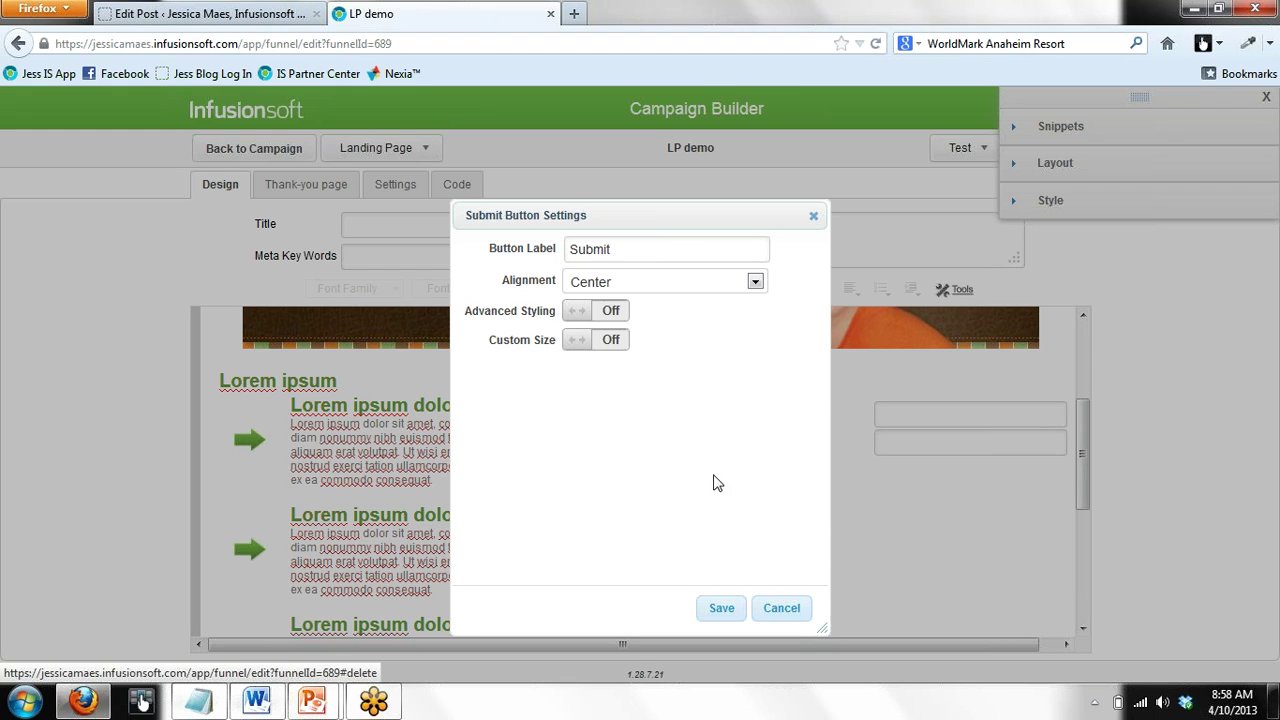
click(575, 316)
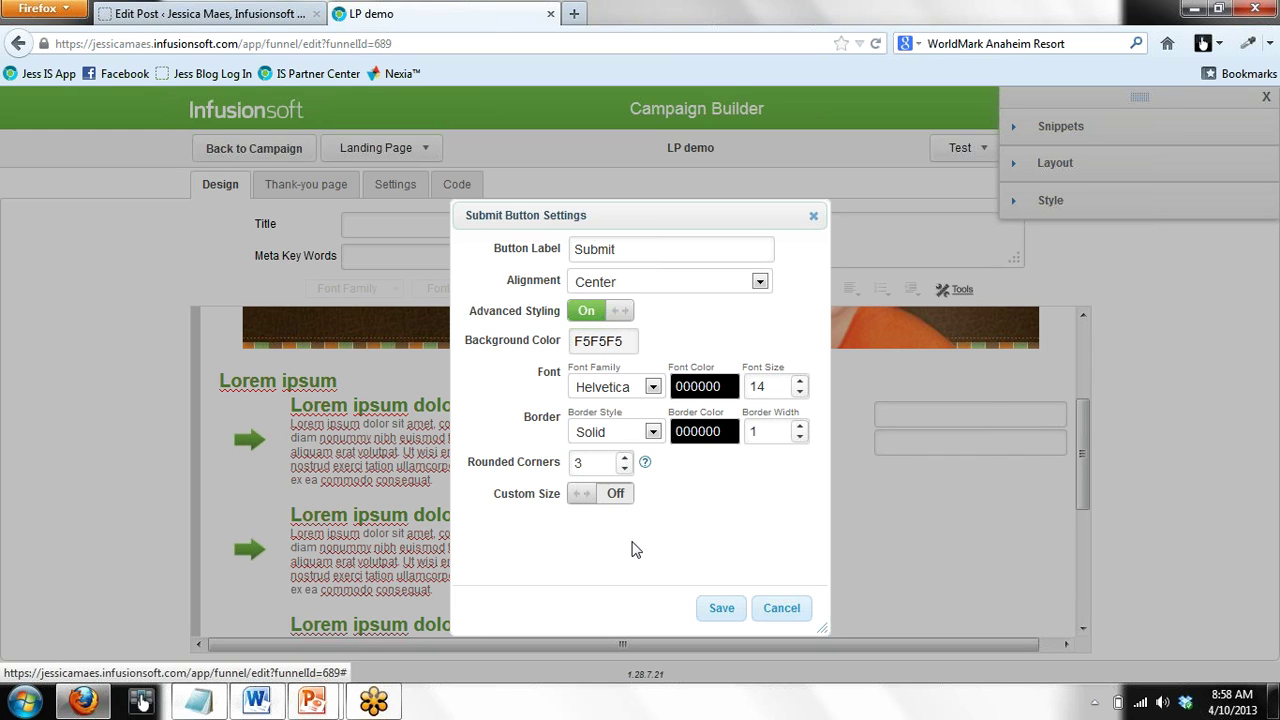
click(720, 609)
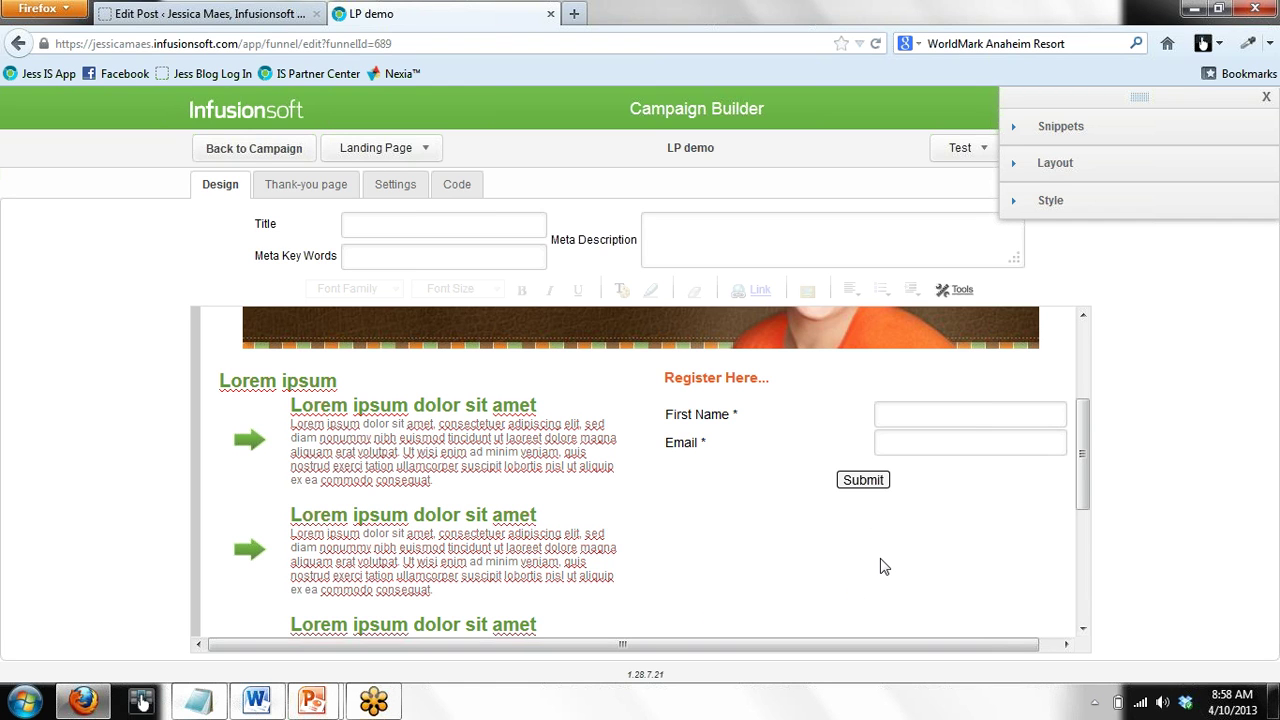
Replace the left column's Lorem ipsum heading with 'Your Invited...'
mouse_move(883, 488)
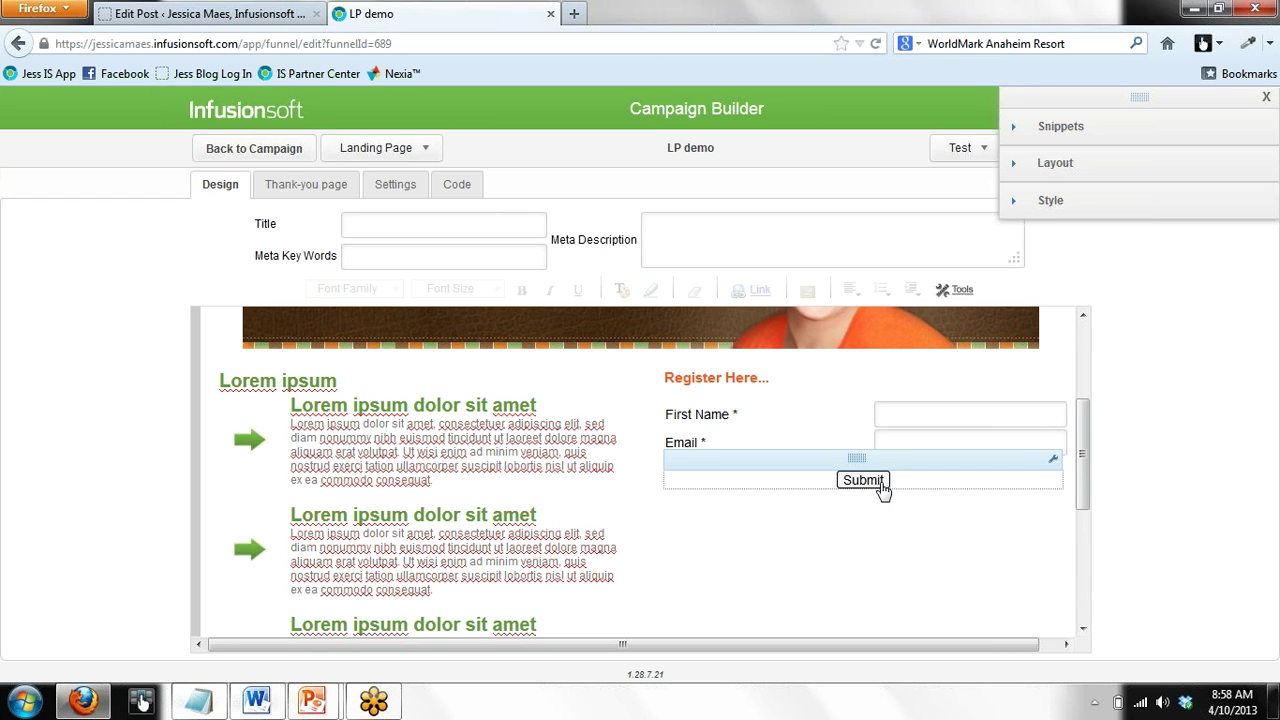
drag(1083, 509, 1083, 488)
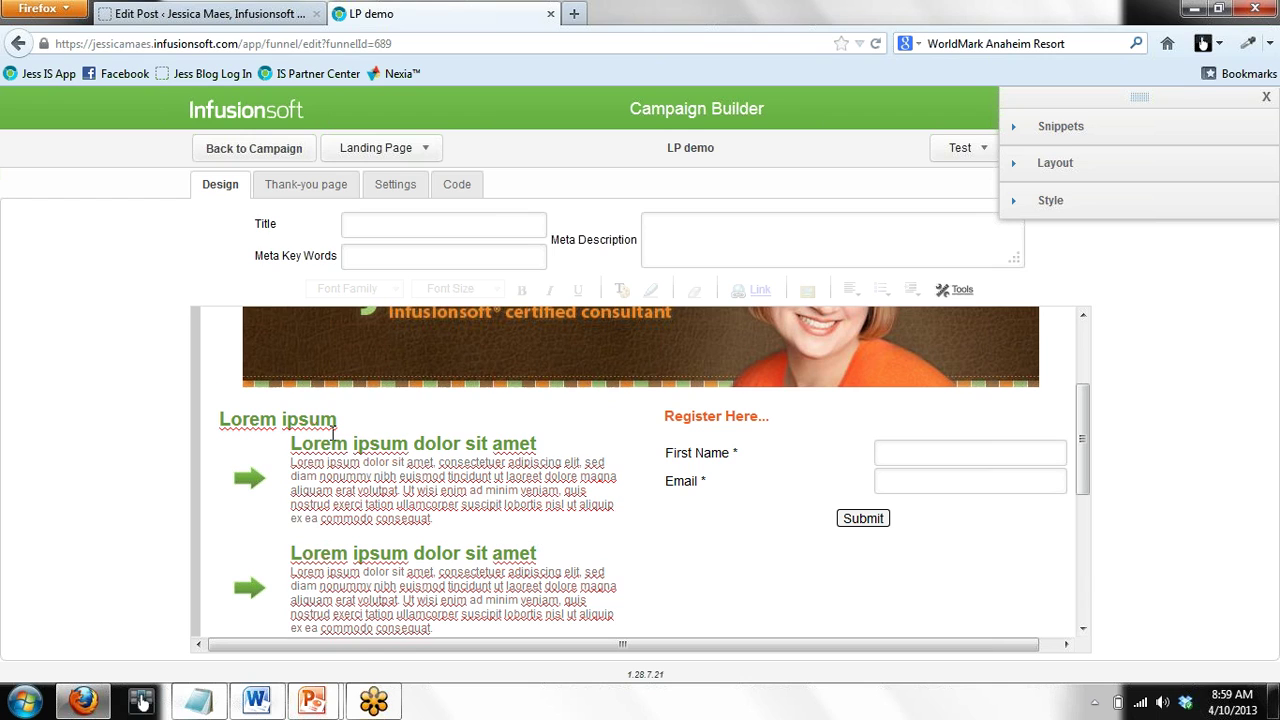
drag(346, 423, 85, 424)
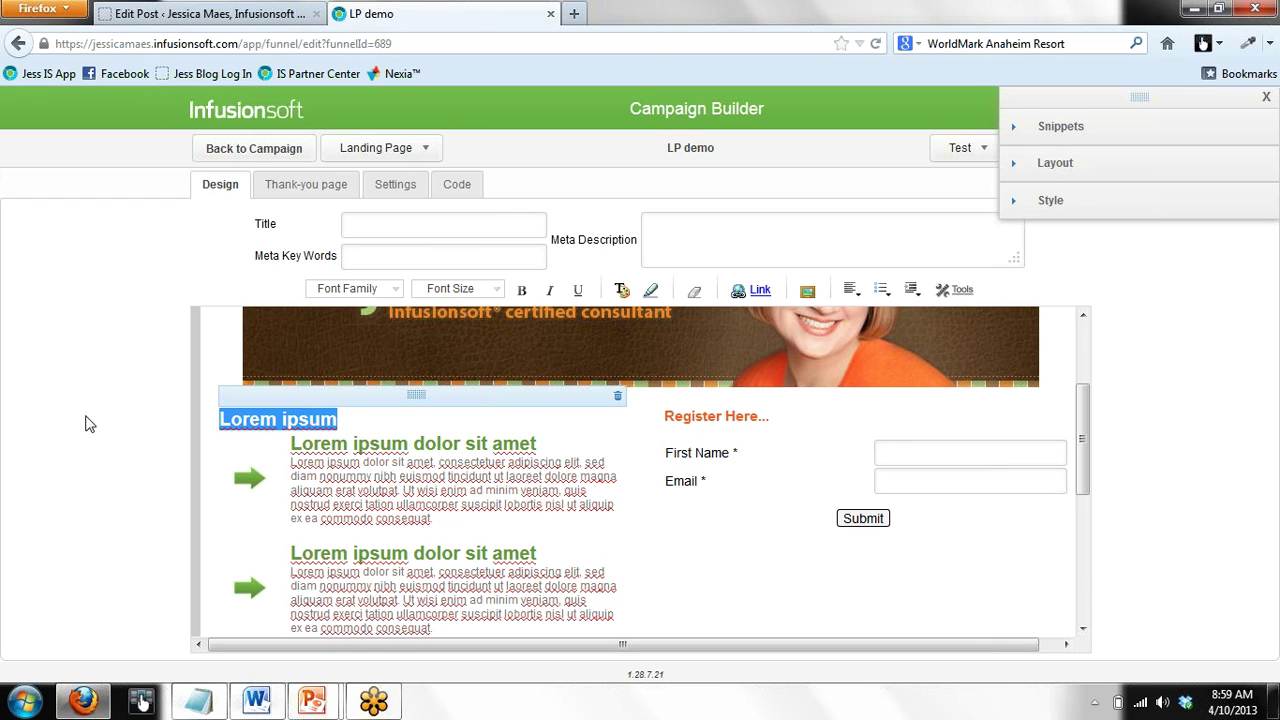
text(Your In)
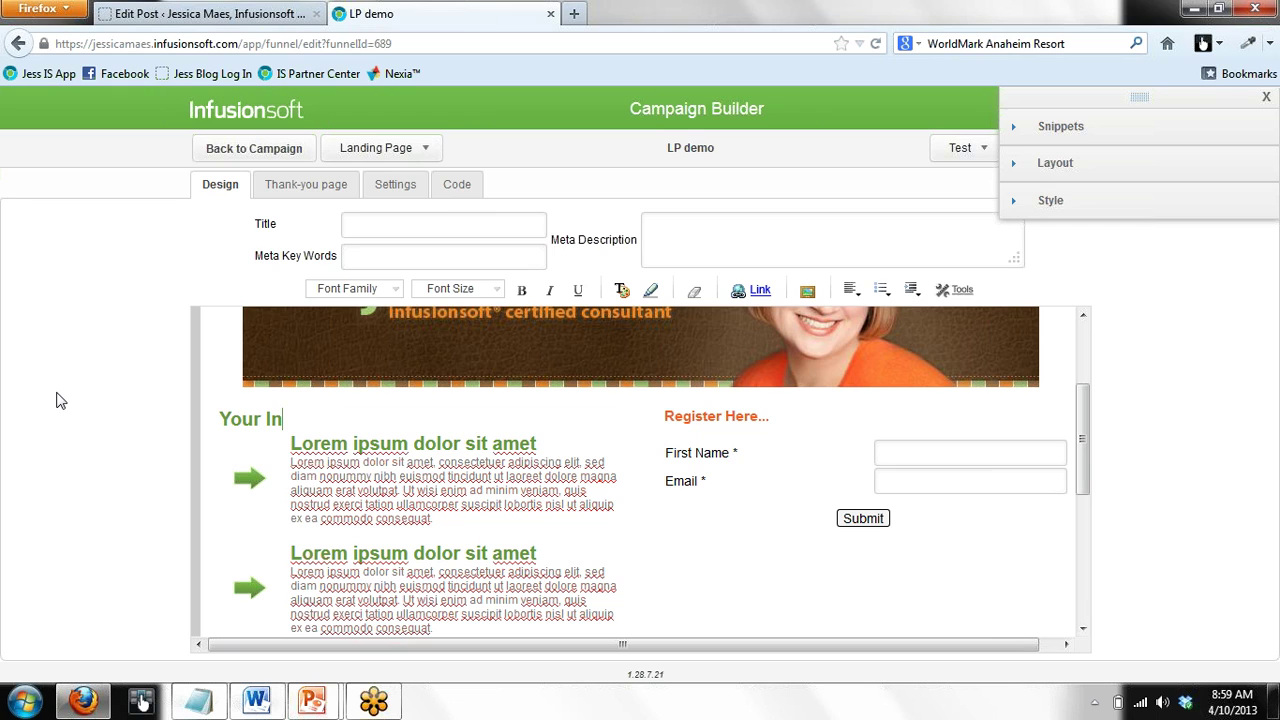
text(vited...)
mouse_move(505, 547)
Delete the three arrow-bulleted article blocks and drop the YouTube snippet under 'Your Invited...'
click(1052, 135)
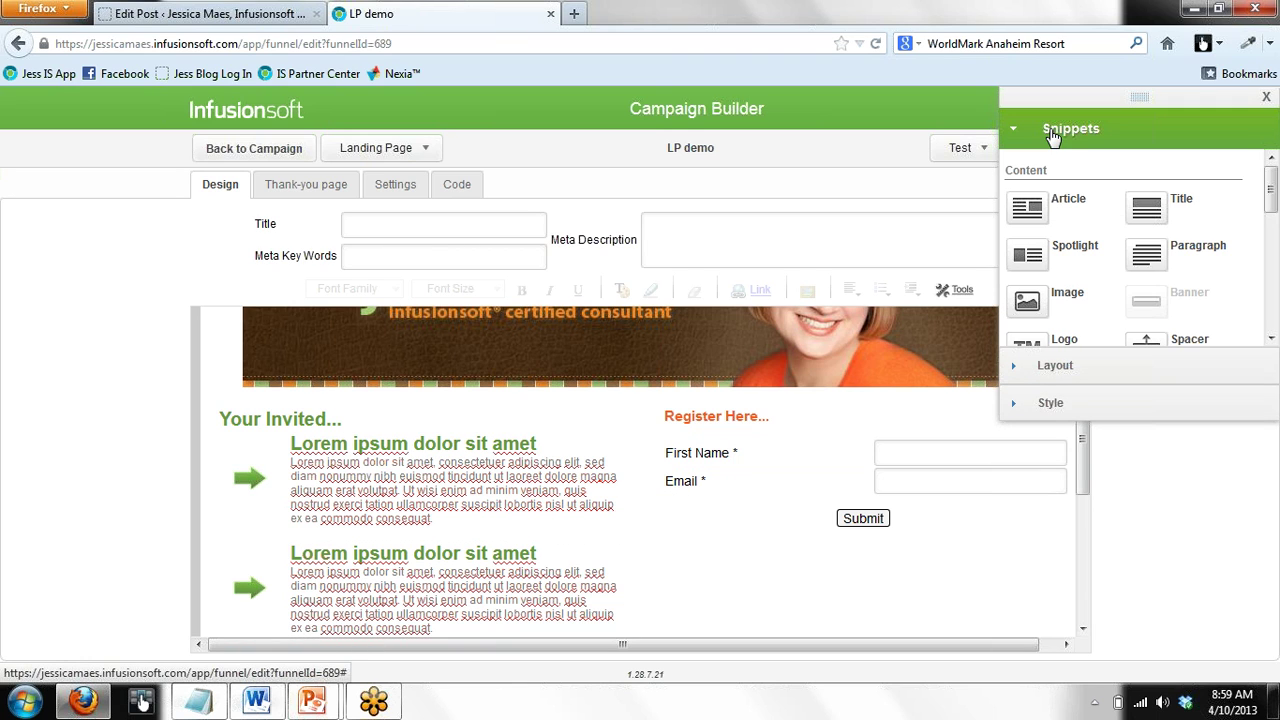
scroll(1273, 316, down, 3)
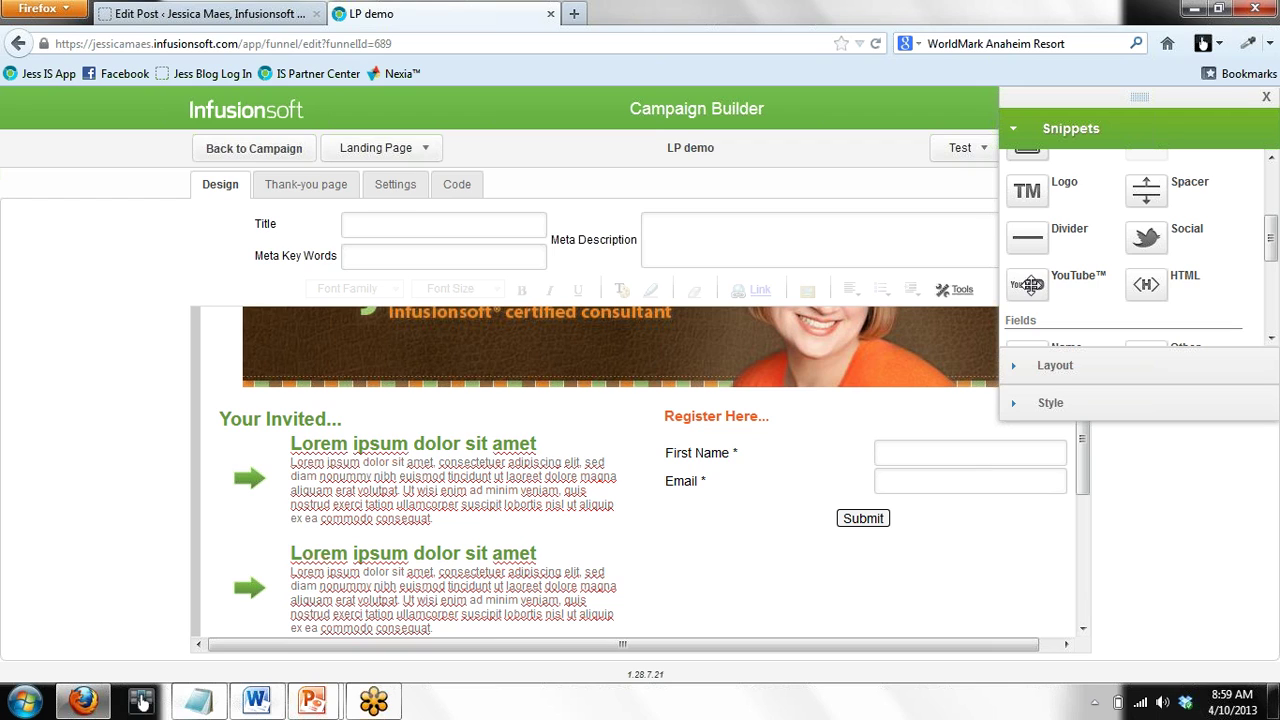
mouse_move(405, 470)
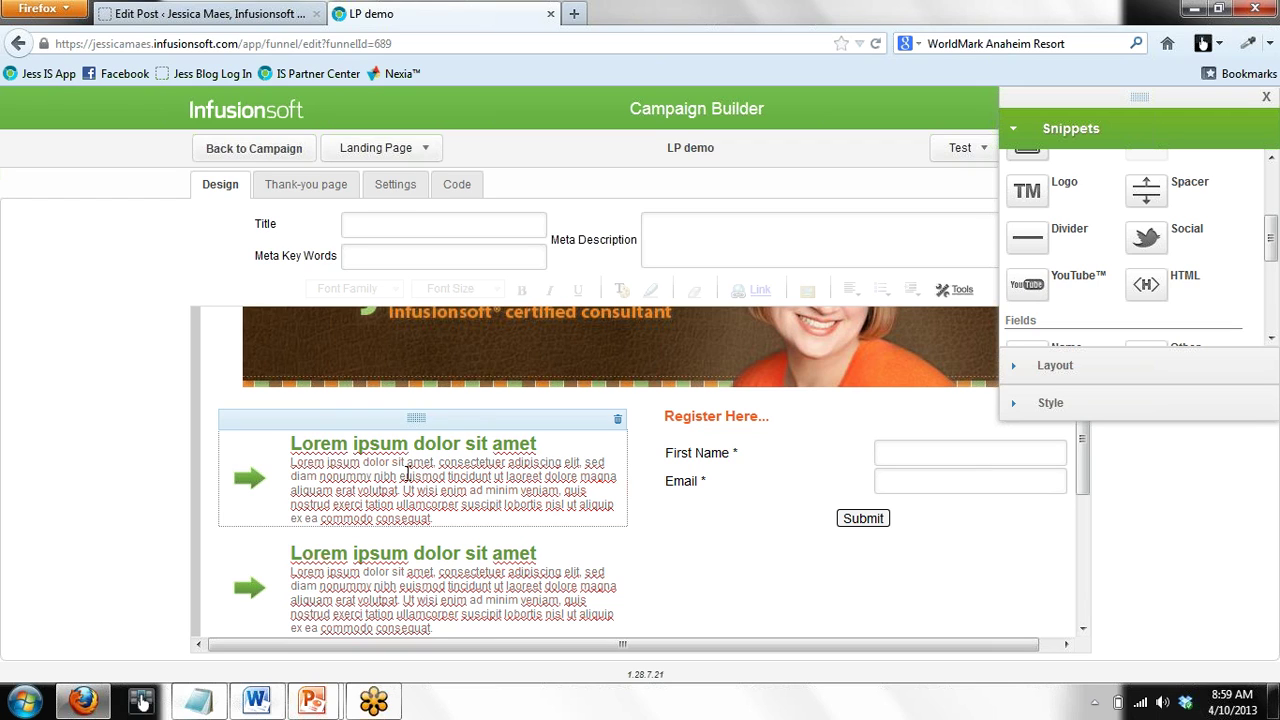
click(617, 425)
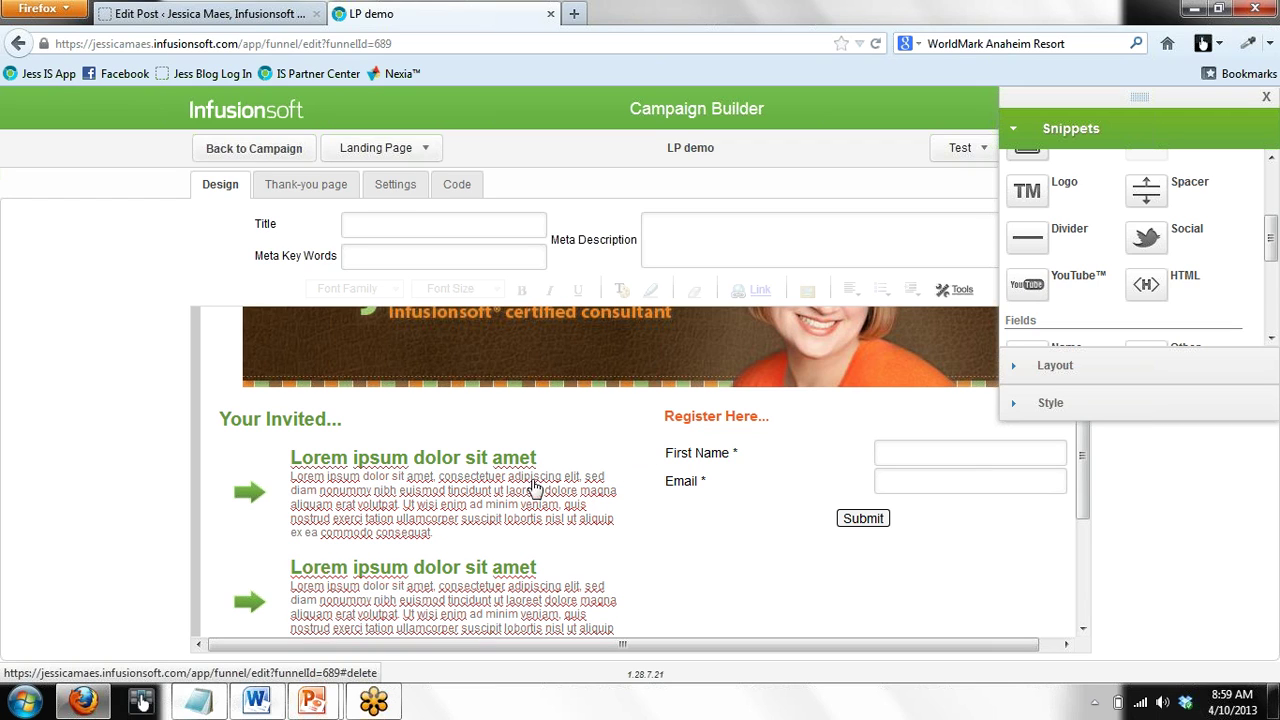
click(617, 430)
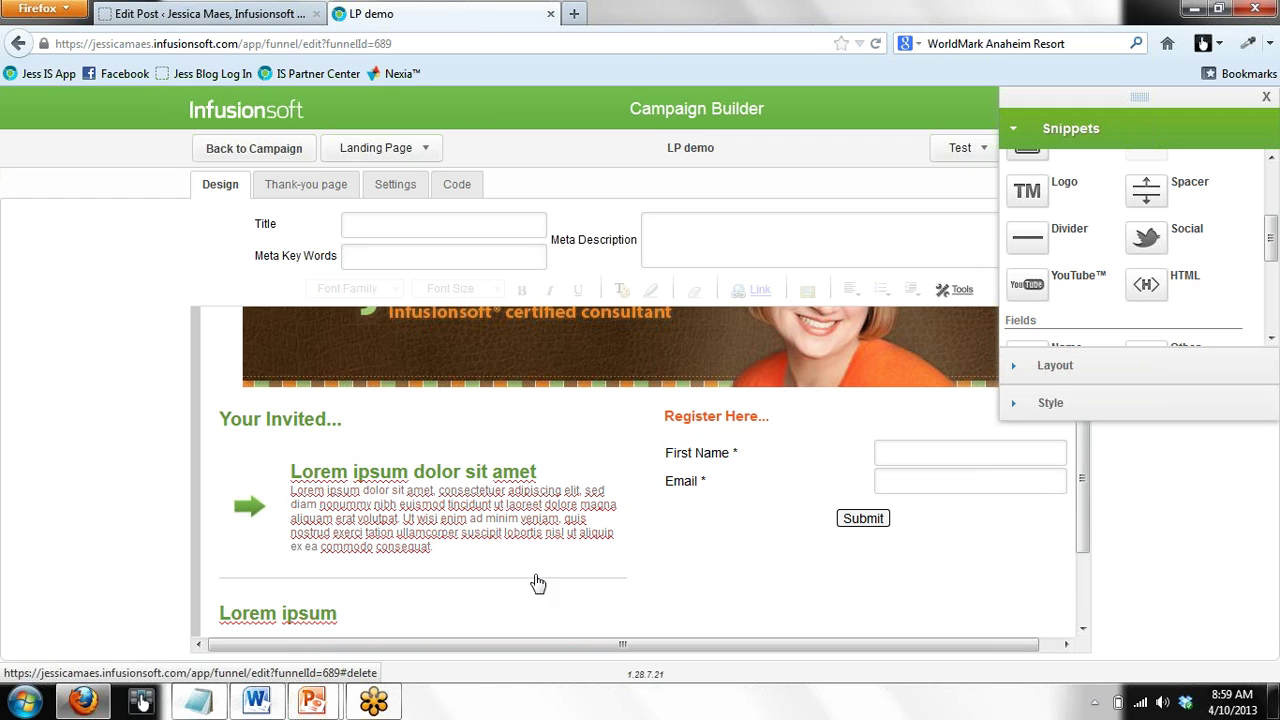
mouse_move(550, 507)
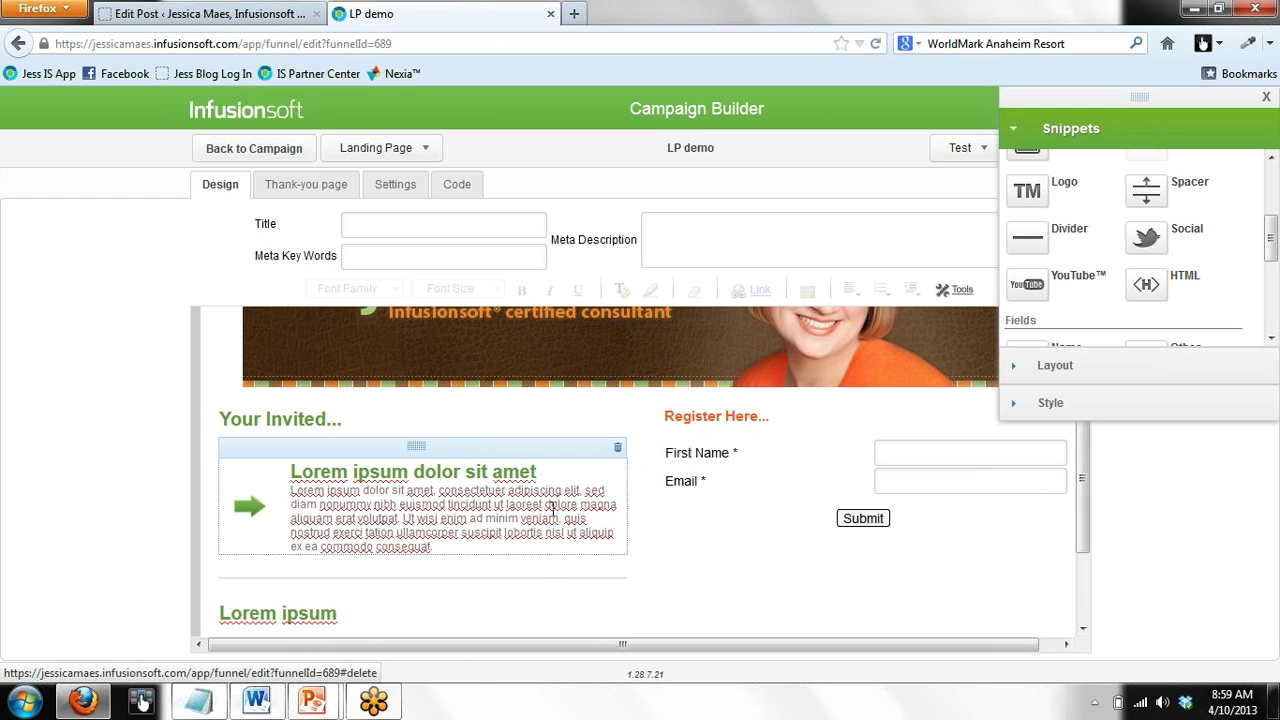
click(616, 450)
drag(1027, 285, 475, 469)
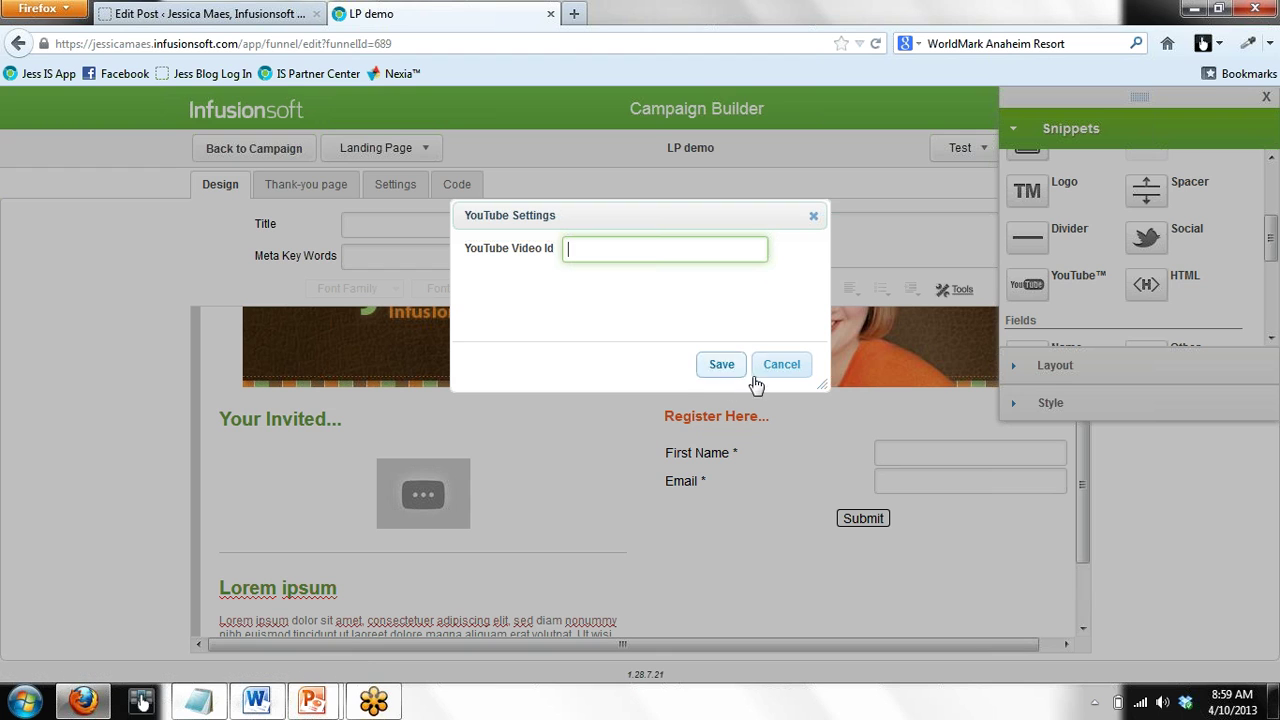
Cancel the YouTube Settings dialog, leaving Video Id empty
click(815, 219)
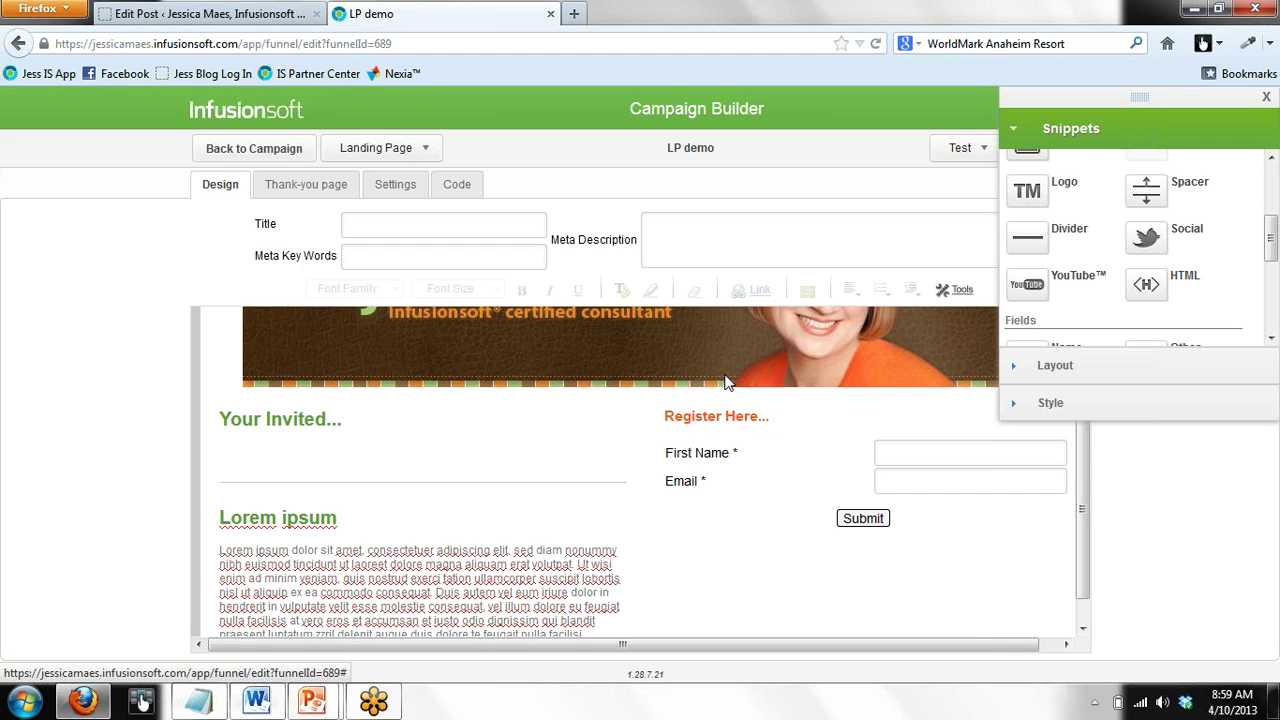
In the Layout panel, switch the 300-wide Right Sidebar off, then back on
click(1054, 366)
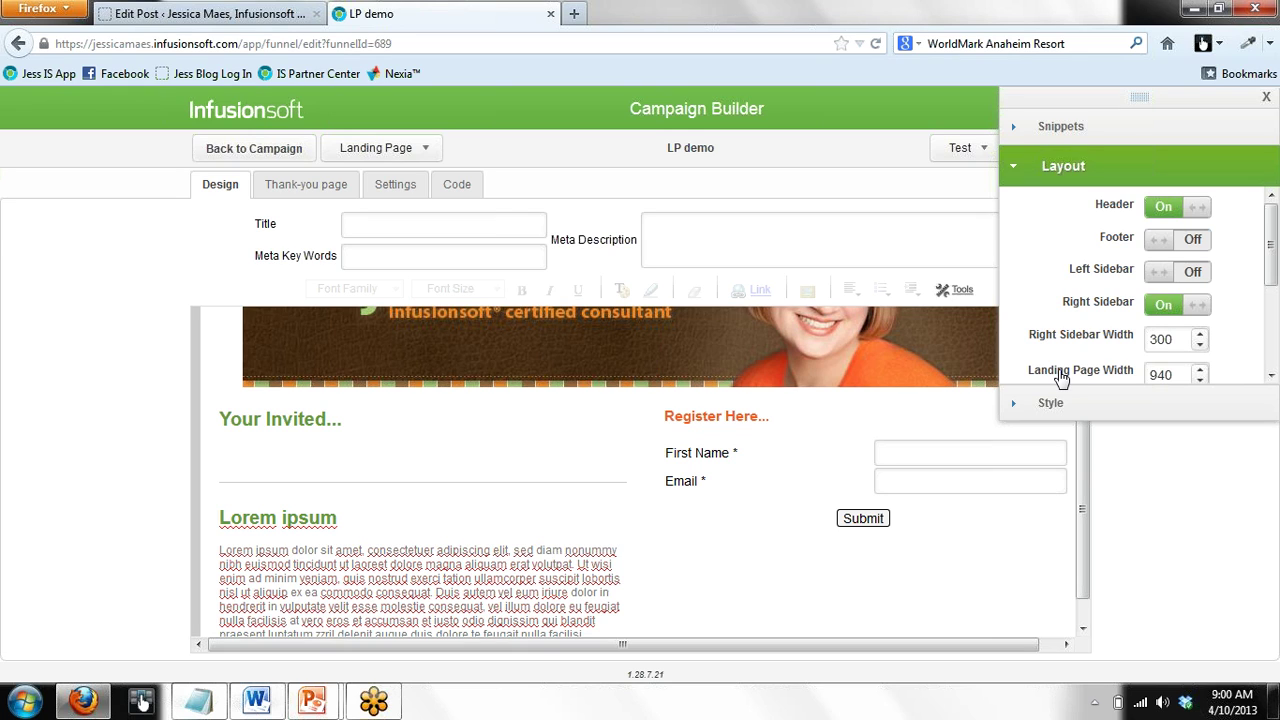
click(1163, 305)
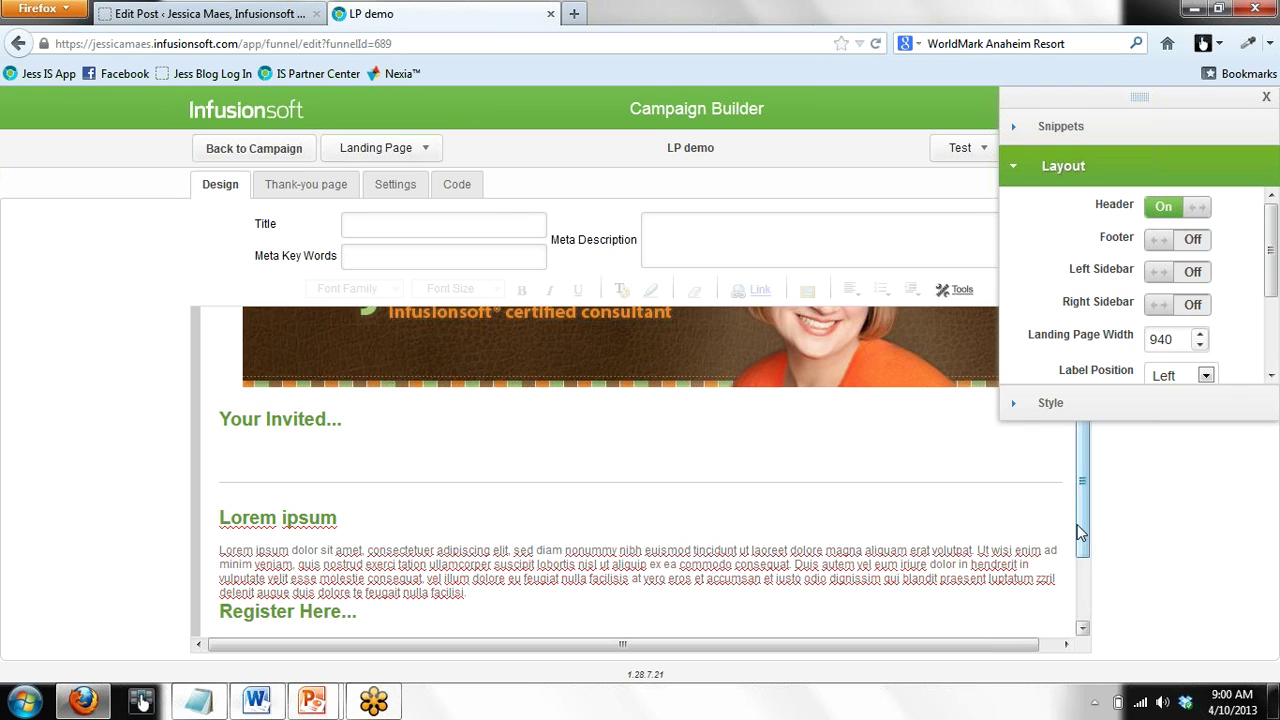
scroll(1040, 610, down, 2)
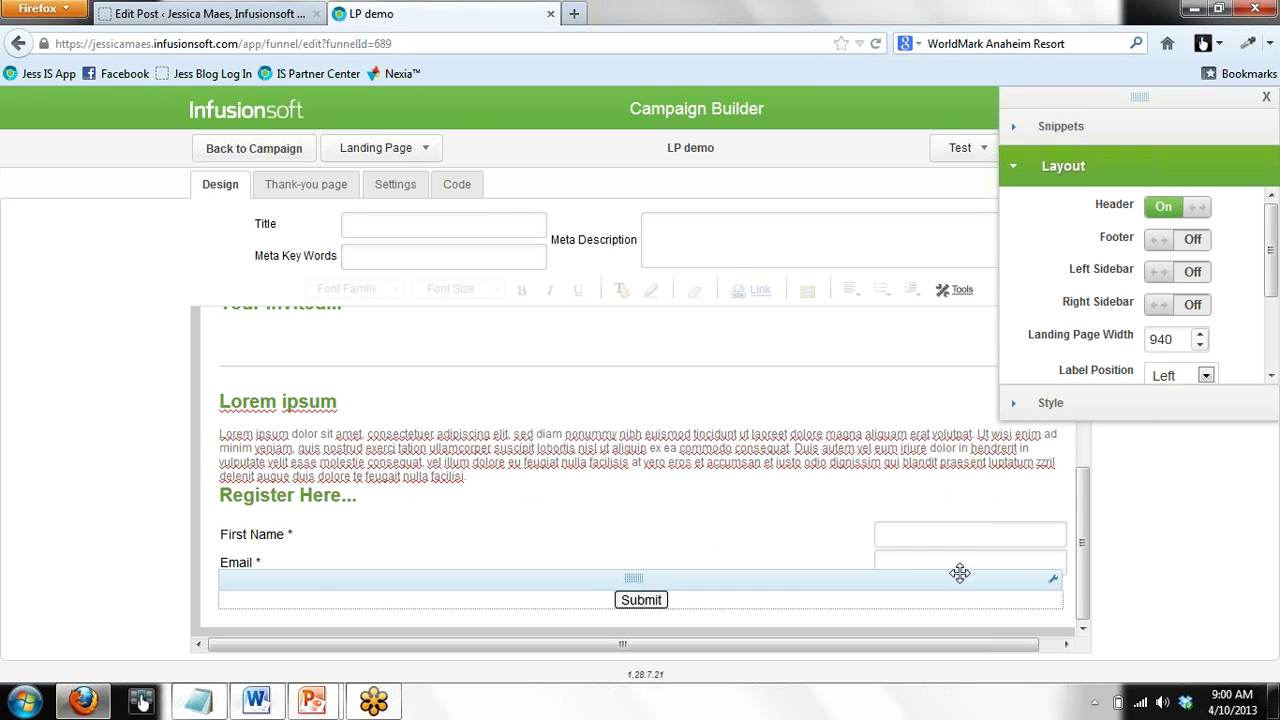
click(1161, 306)
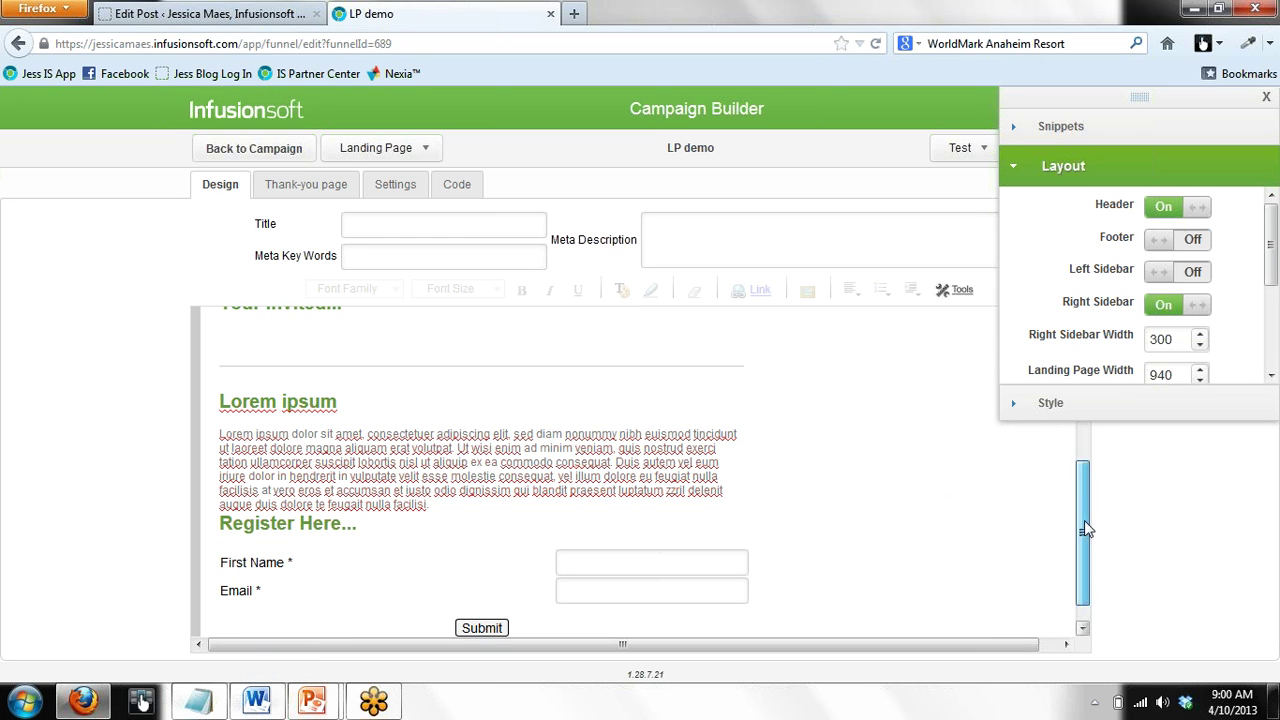
scroll(1086, 528, up, 10)
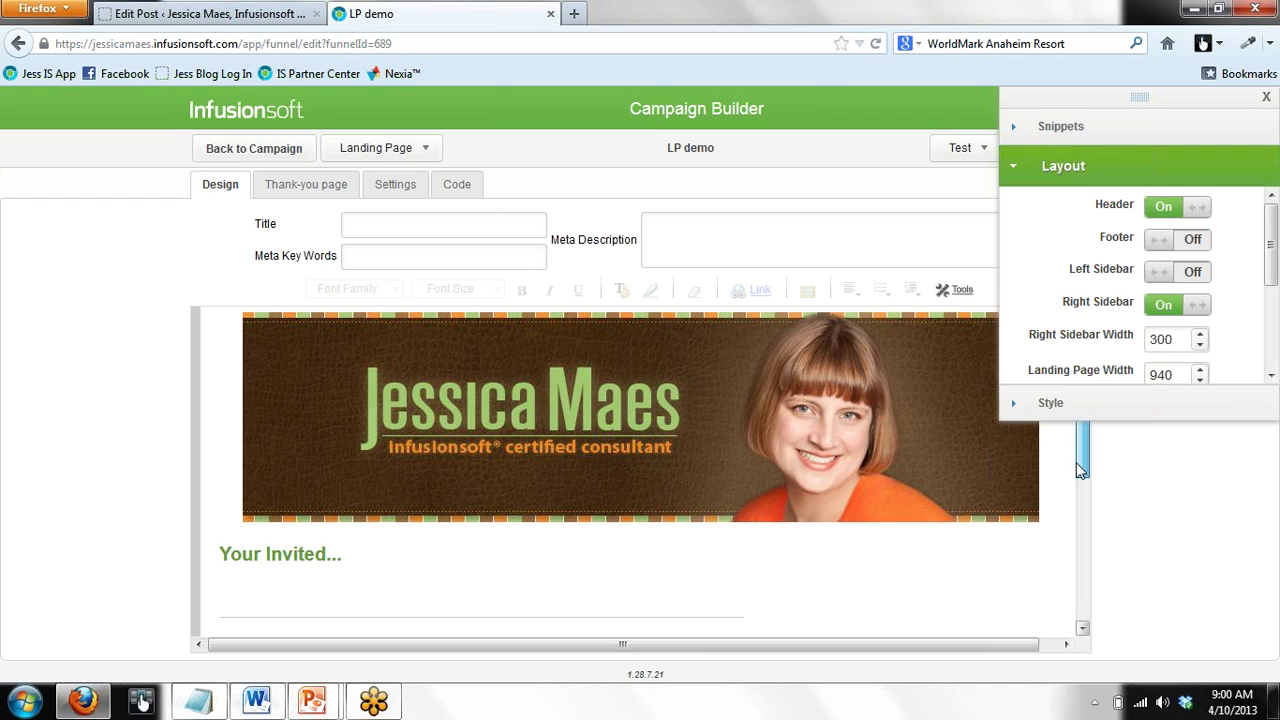
scroll(1077, 461, down, 4)
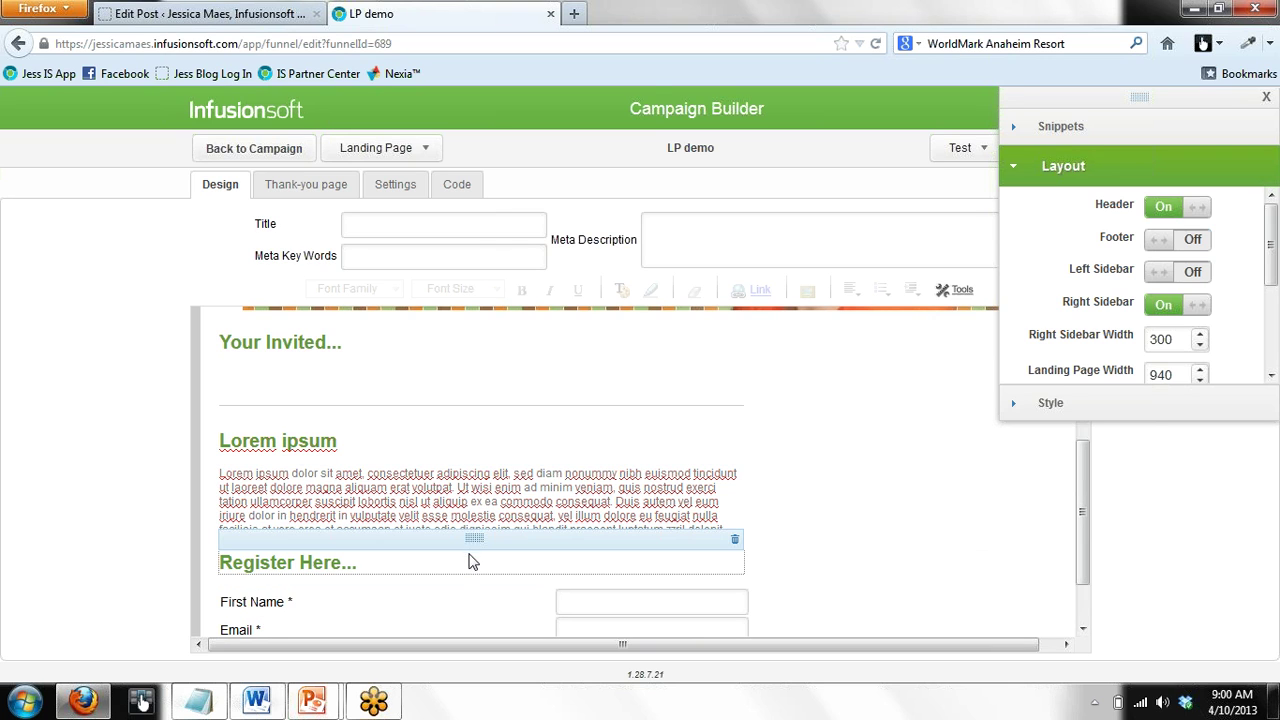
Drag the Register Here heading, First Name, Email and Submit blocks into the right sidebar, in that order
drag(472, 538, 905, 380)
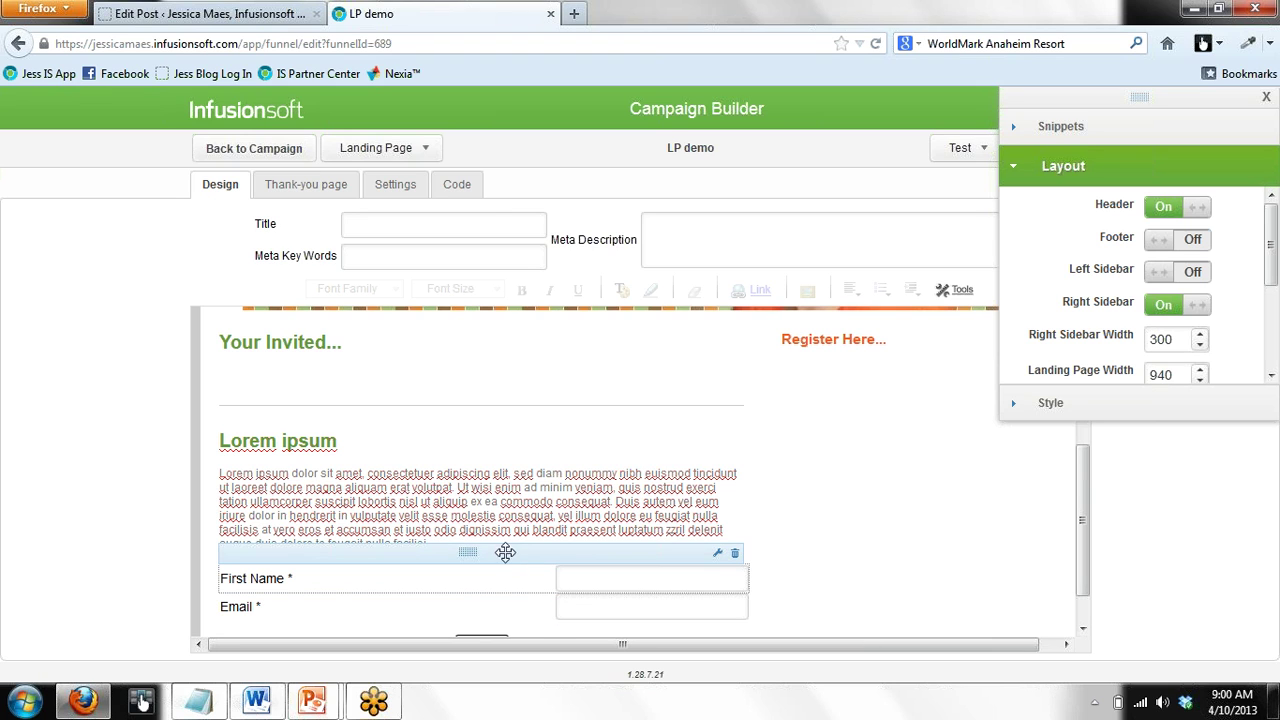
drag(466, 551, 931, 431)
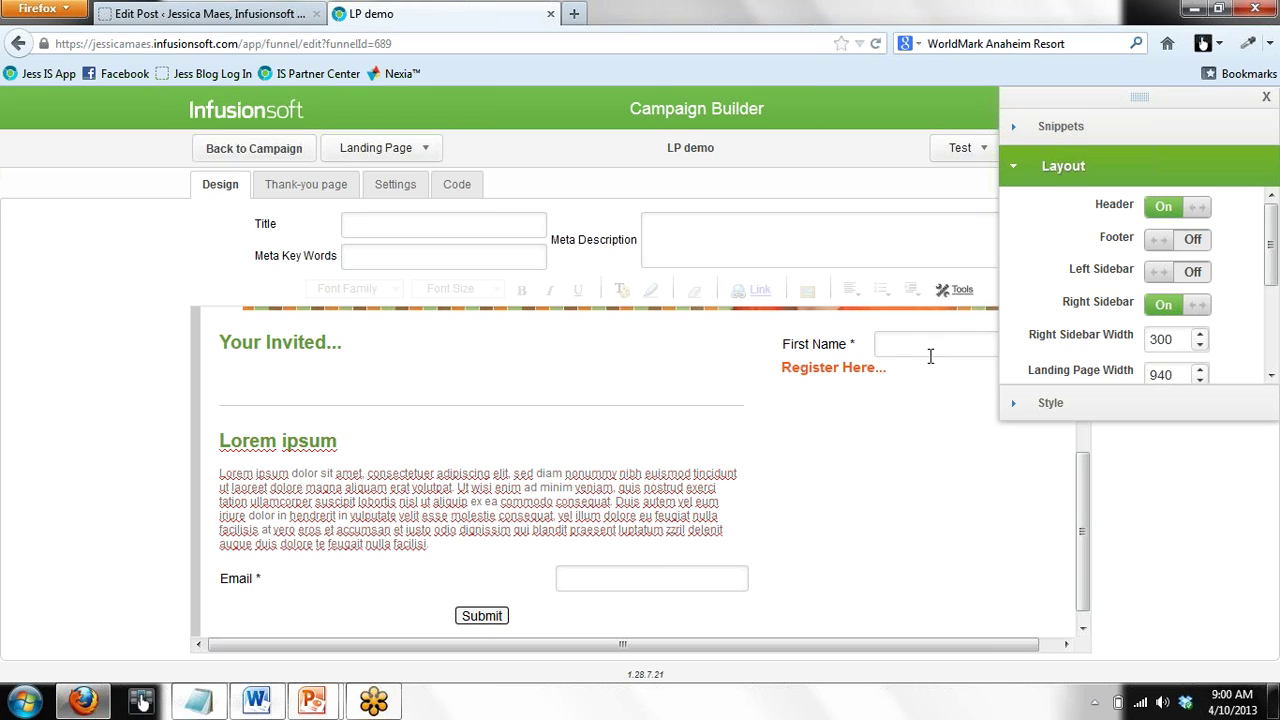
drag(910, 318, 904, 378)
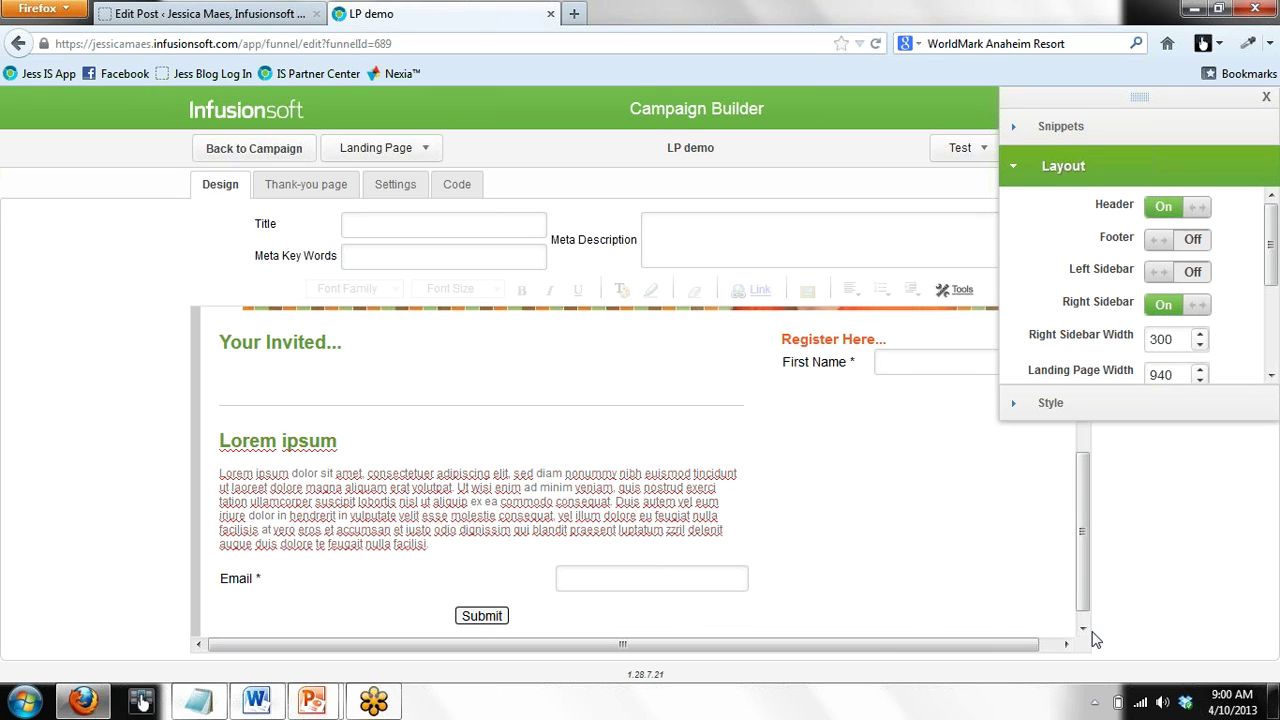
drag(469, 553, 903, 400)
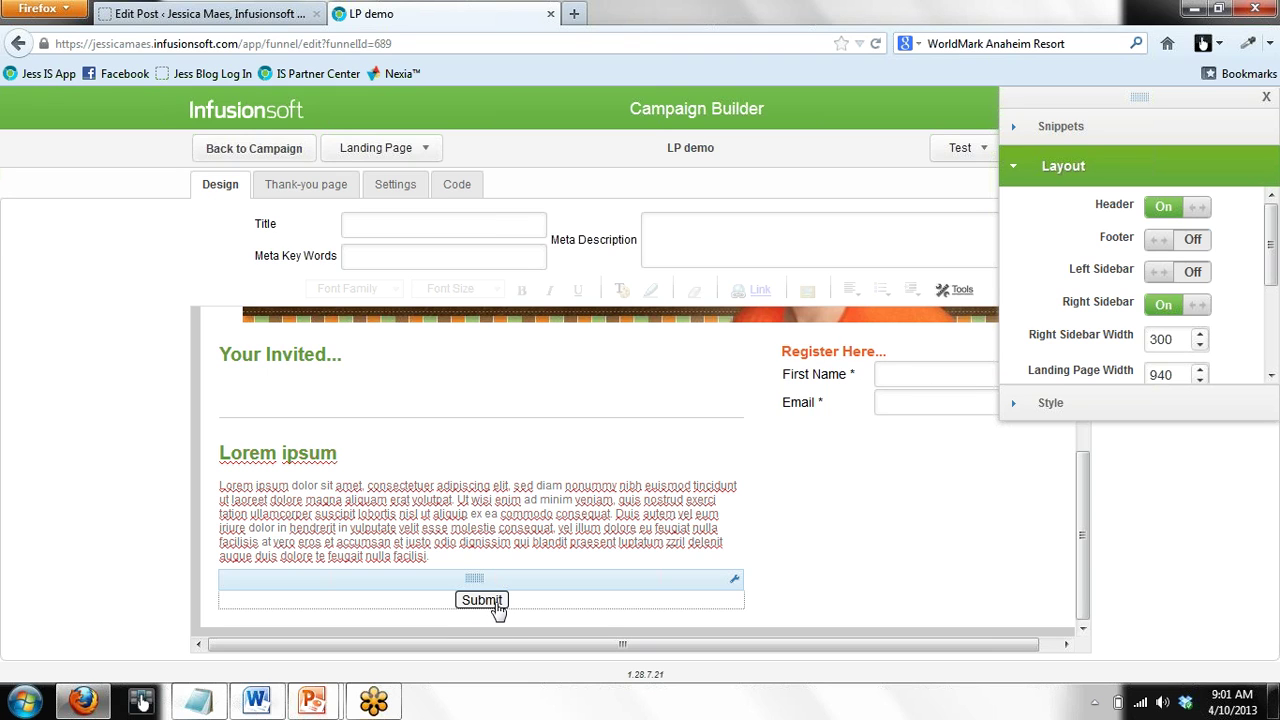
drag(480, 582, 861, 546)
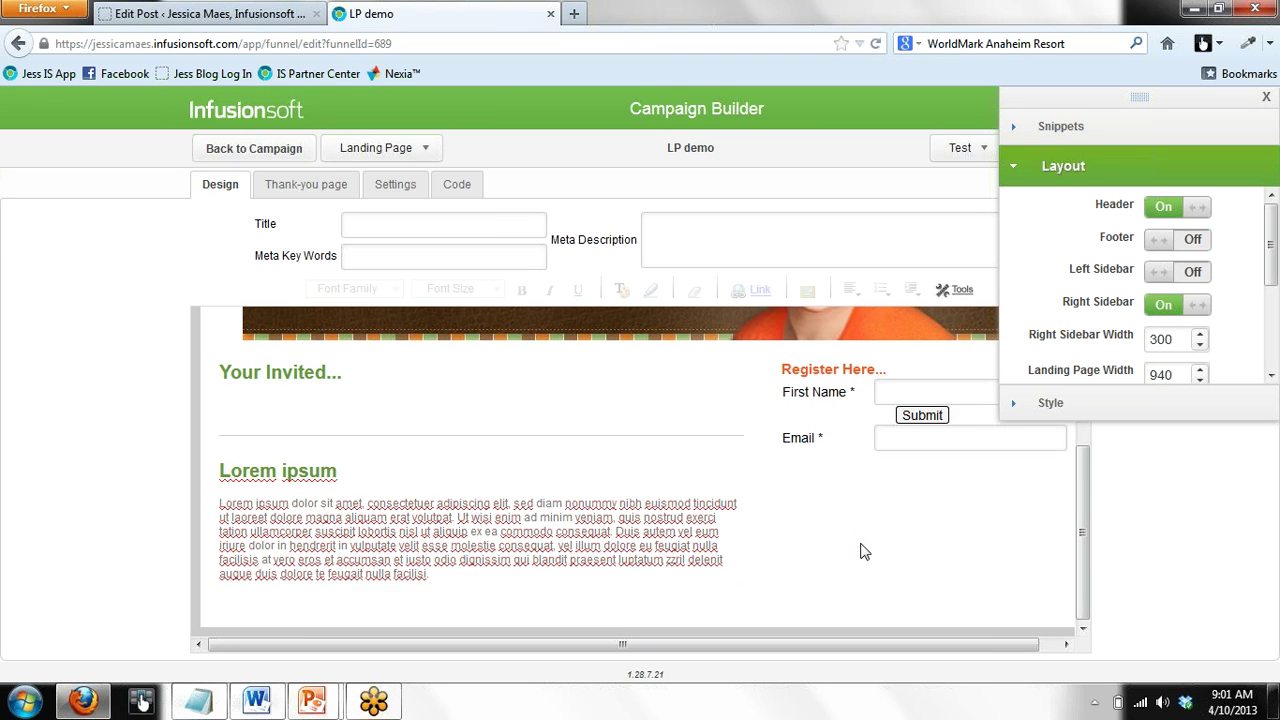
drag(890, 418, 924, 467)
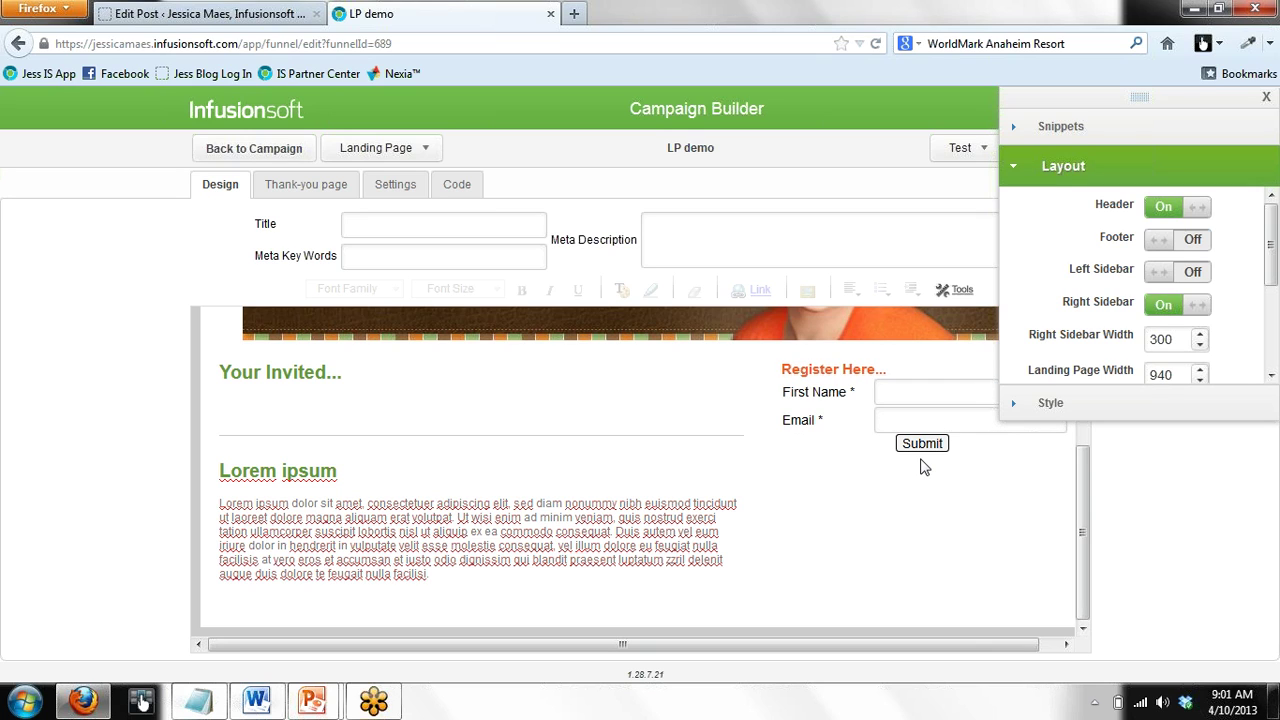
click(1056, 404)
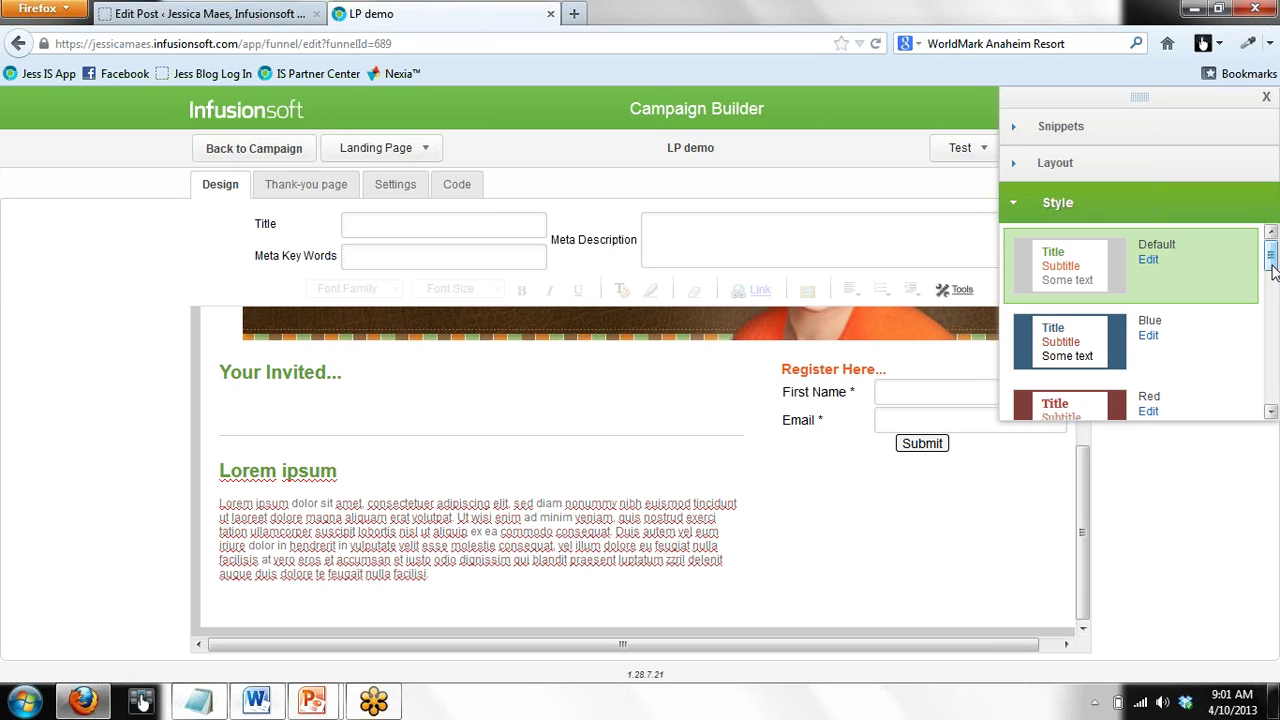
Apply the orange Default (temp) style, leaving the 'Your Invited...' heading text unchanged
drag(1273, 270, 1273, 308)
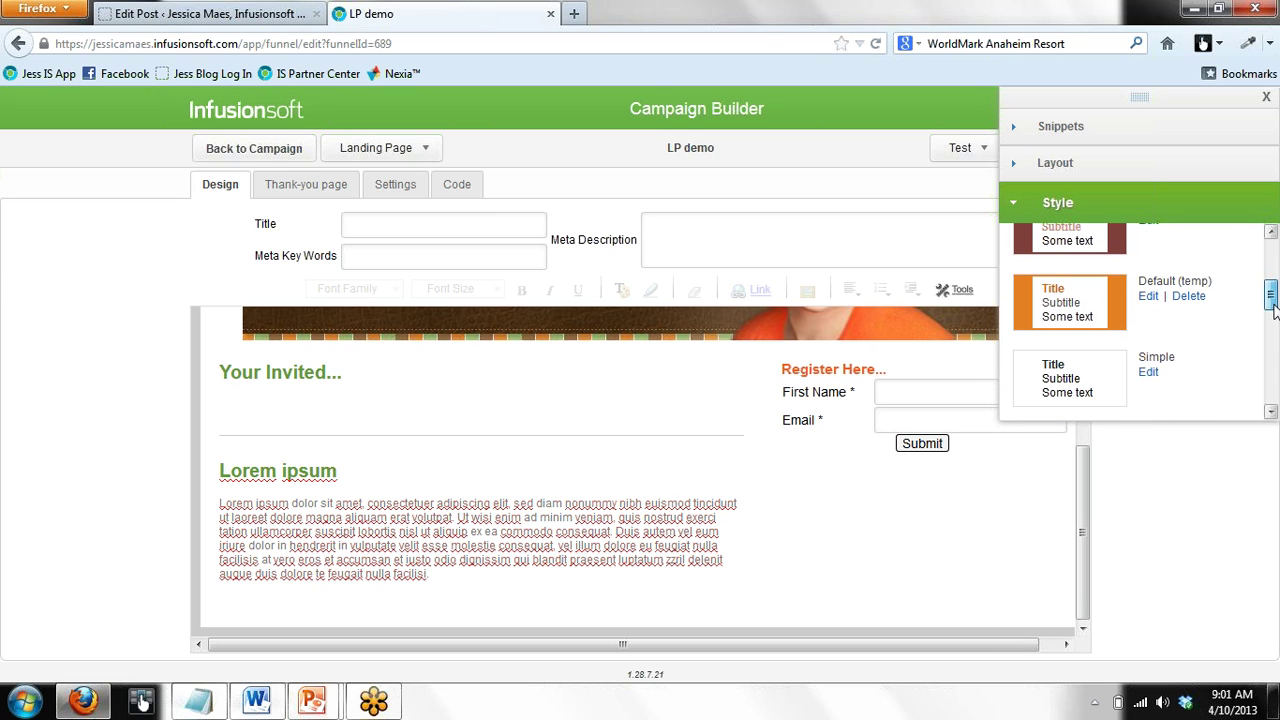
click(1115, 322)
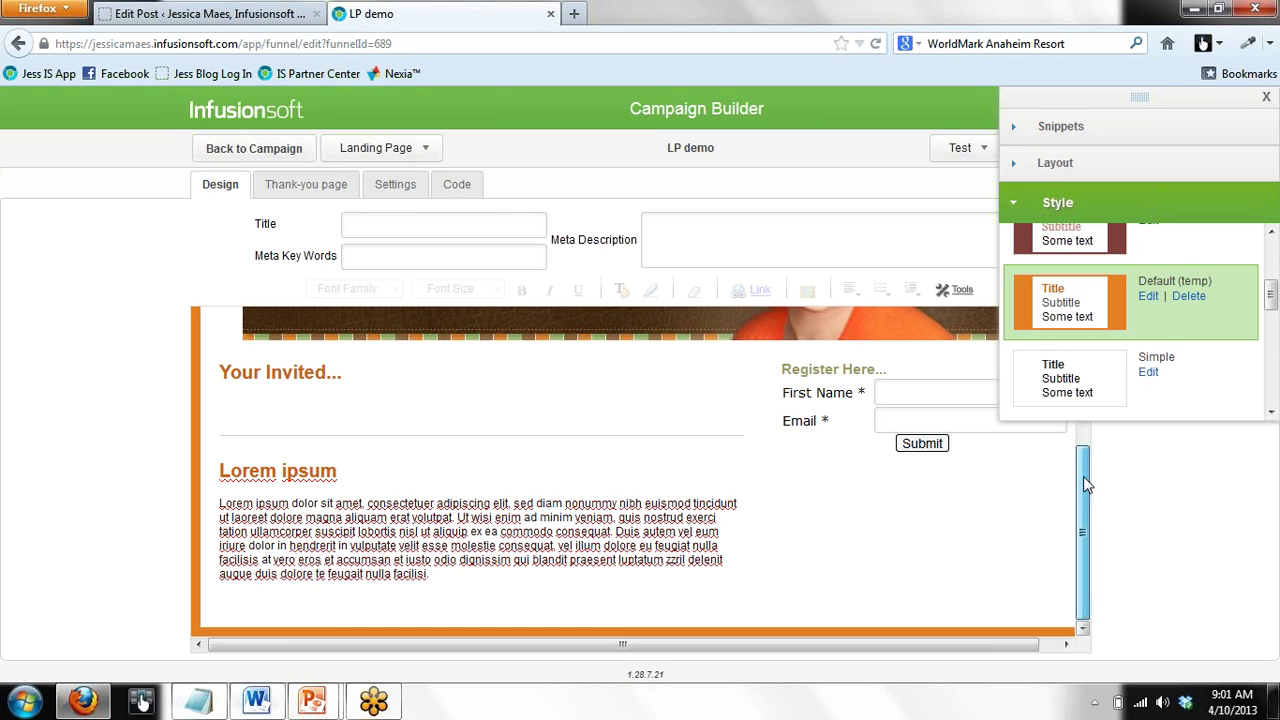
scroll(1083, 476, up, 3)
scroll(1080, 450, up, 3)
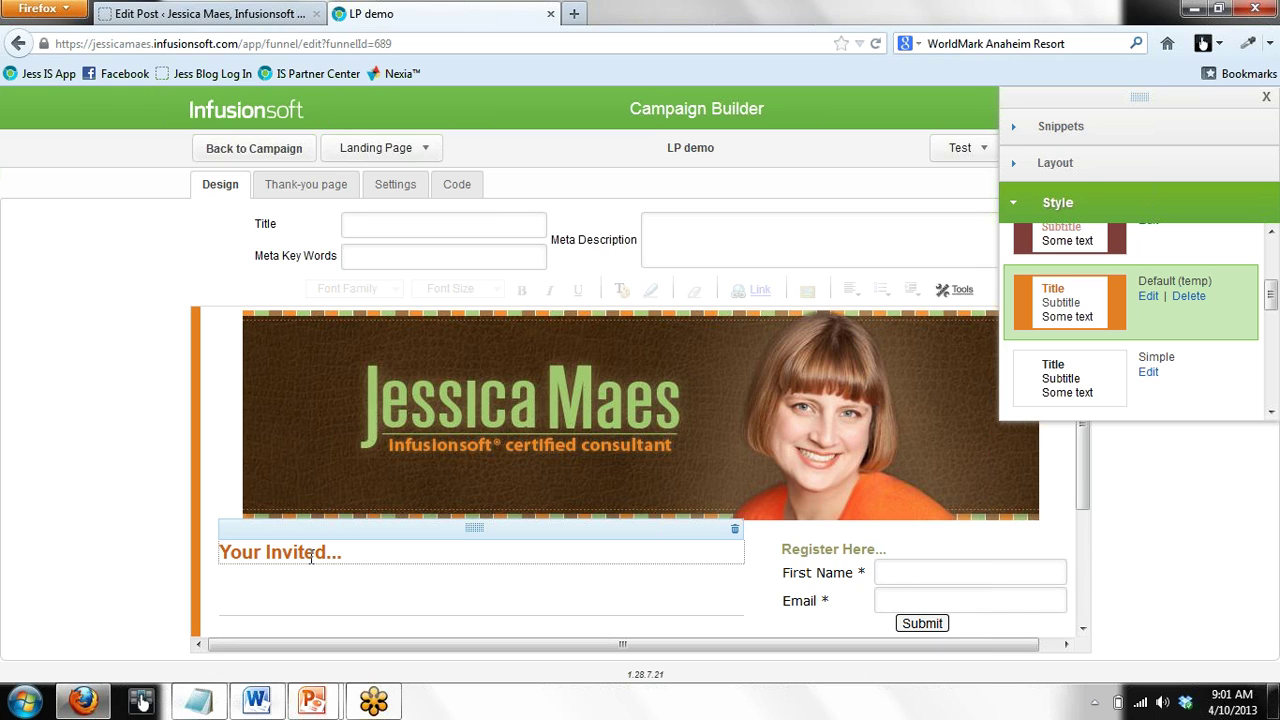
click(614, 580)
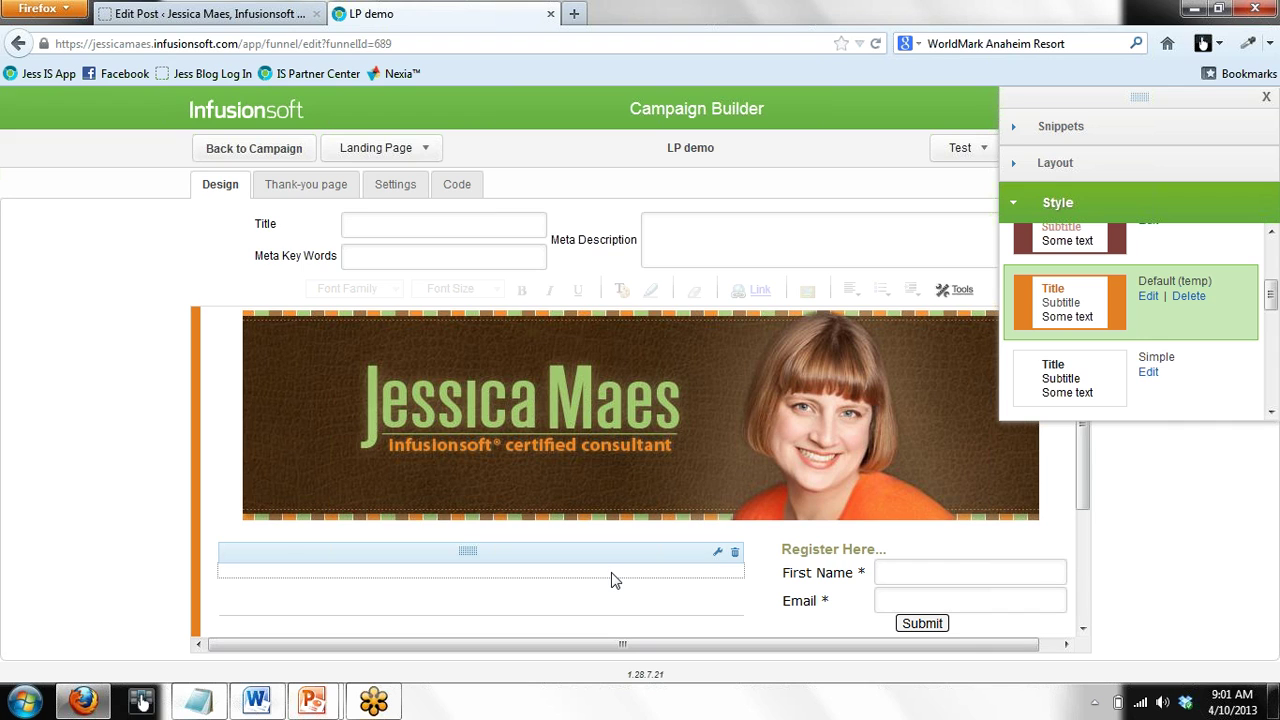
click(1087, 505)
drag(1087, 505, 1075, 582)
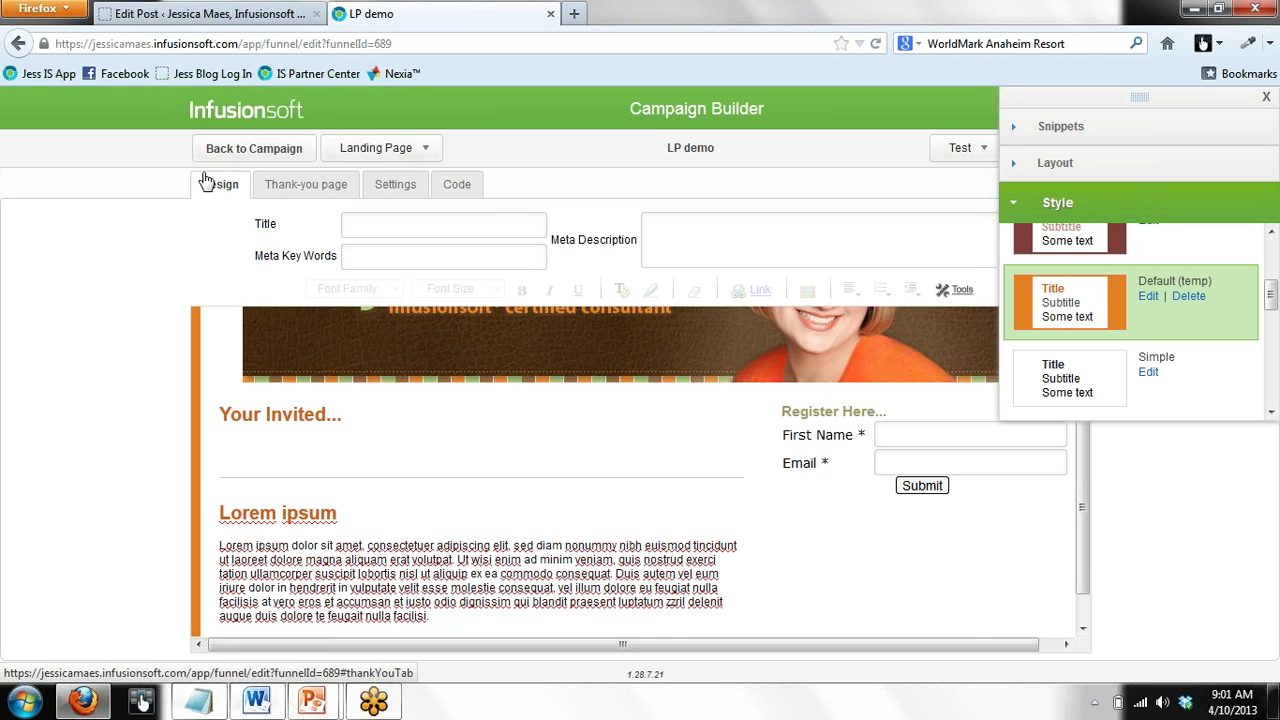
Show the thank-you page and keep 'Thank-you page' as the page to display
click(331, 193)
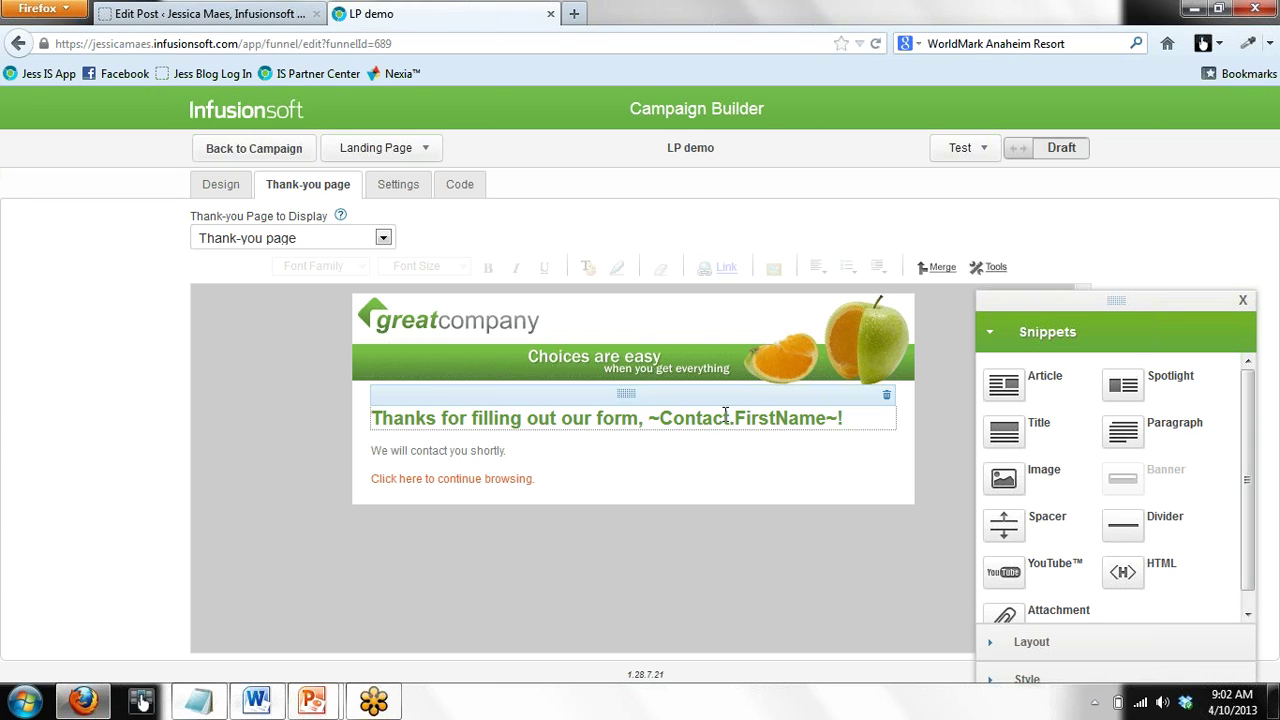
click(382, 239)
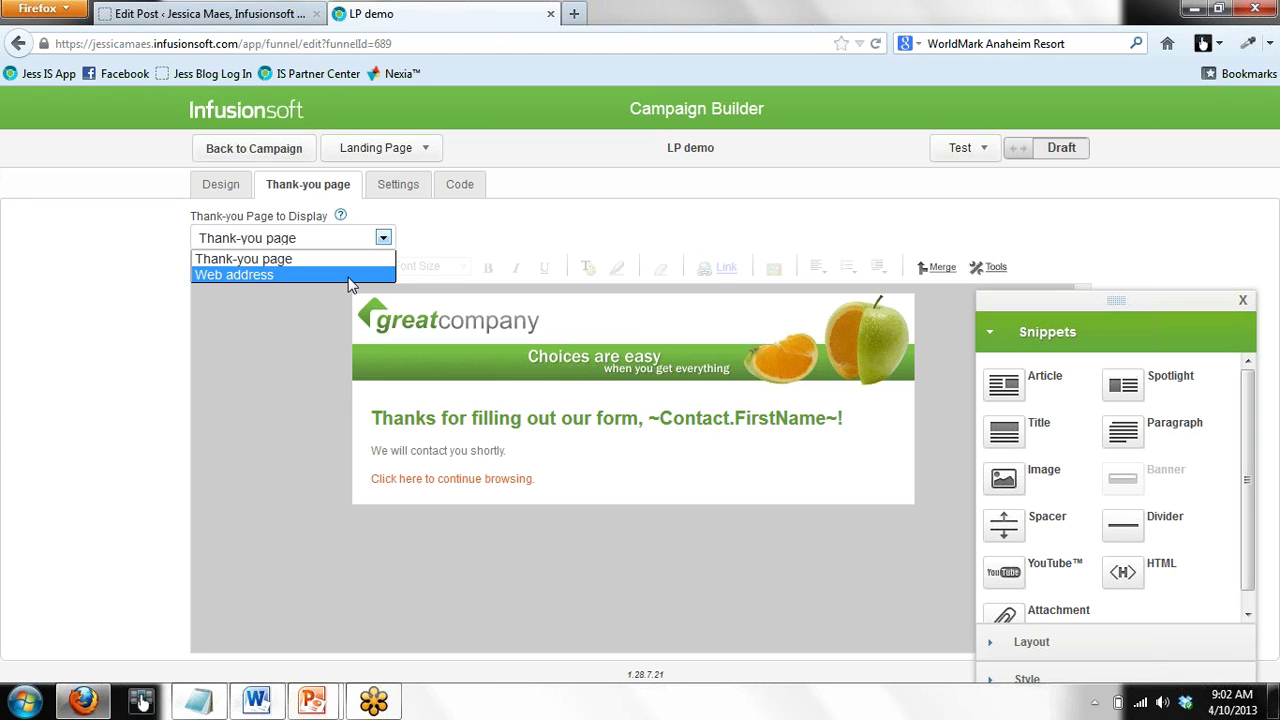
click(405, 190)
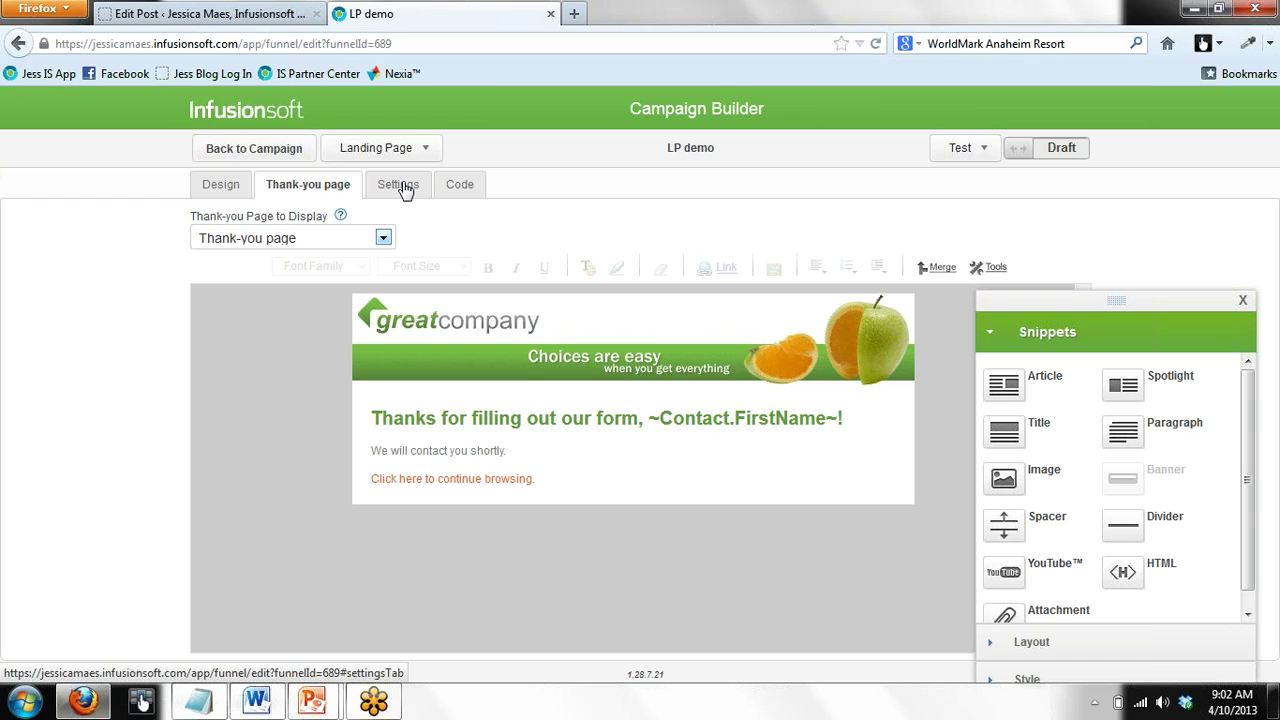
Switch to the Settings tab showing auto-populate, duplicate checking and notification email options
click(400, 188)
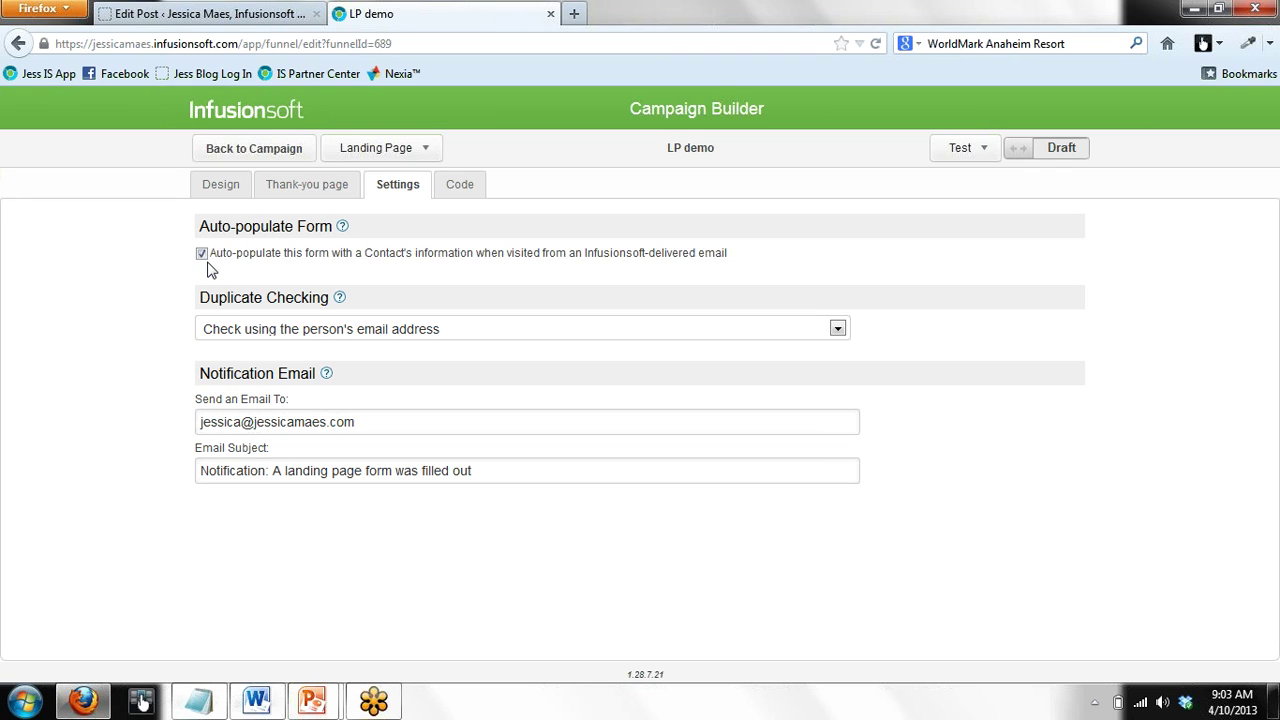
click(214, 190)
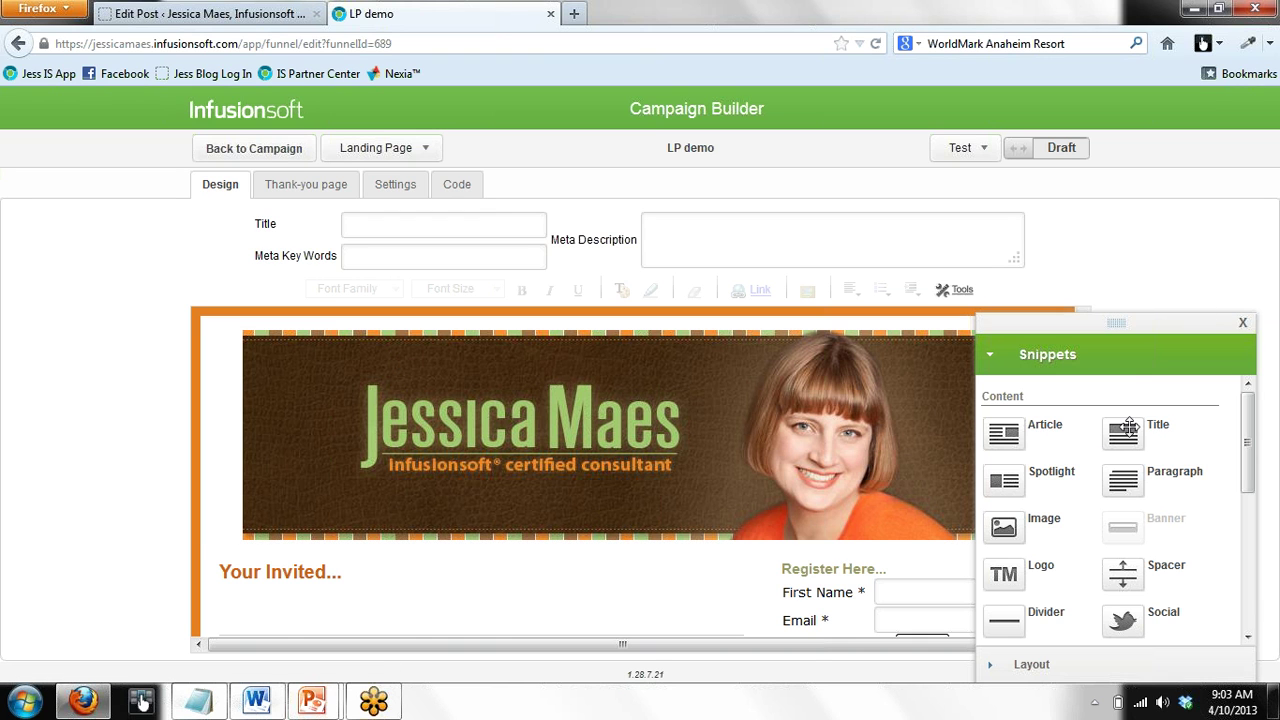
click(1243, 326)
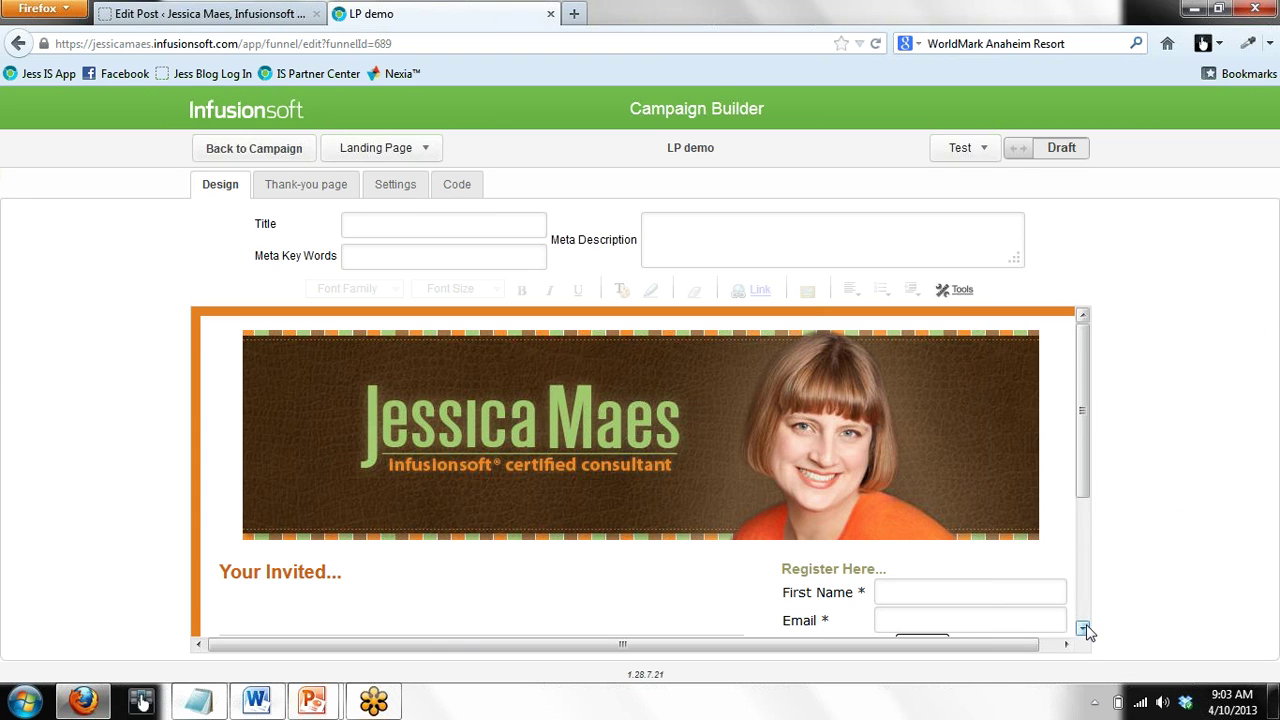
click(1082, 629)
click(1082, 629)
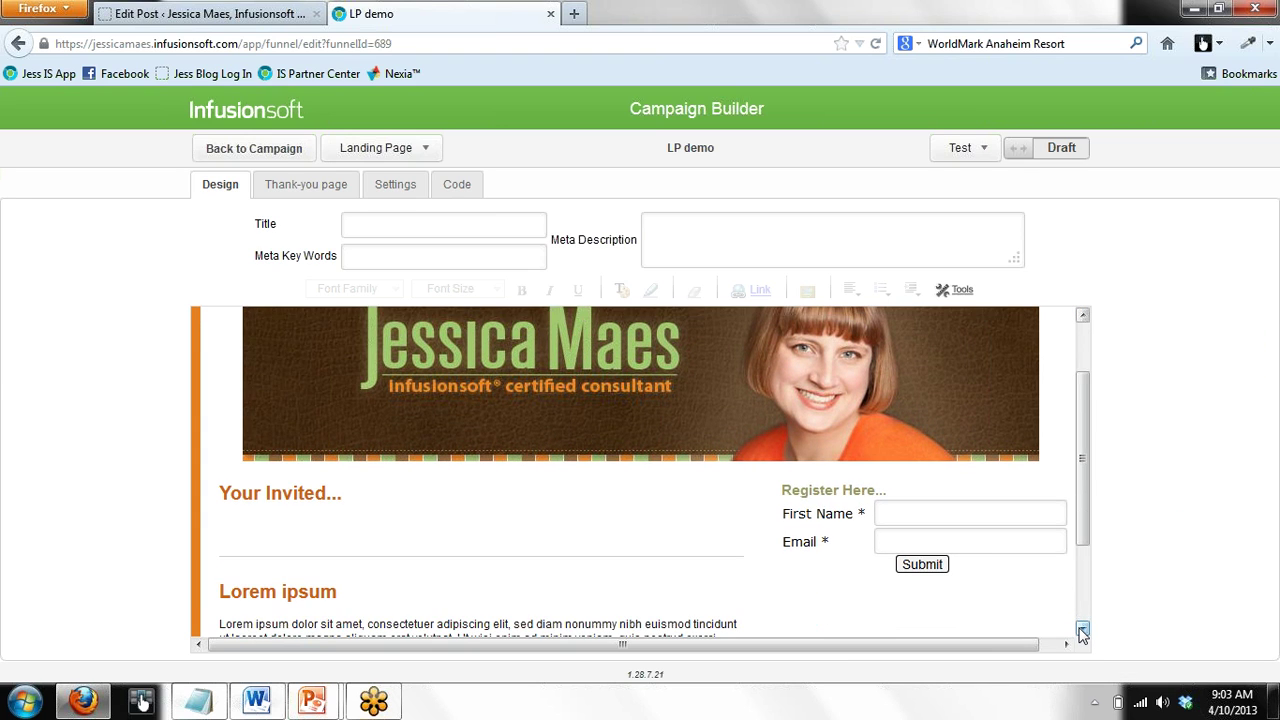
click(389, 190)
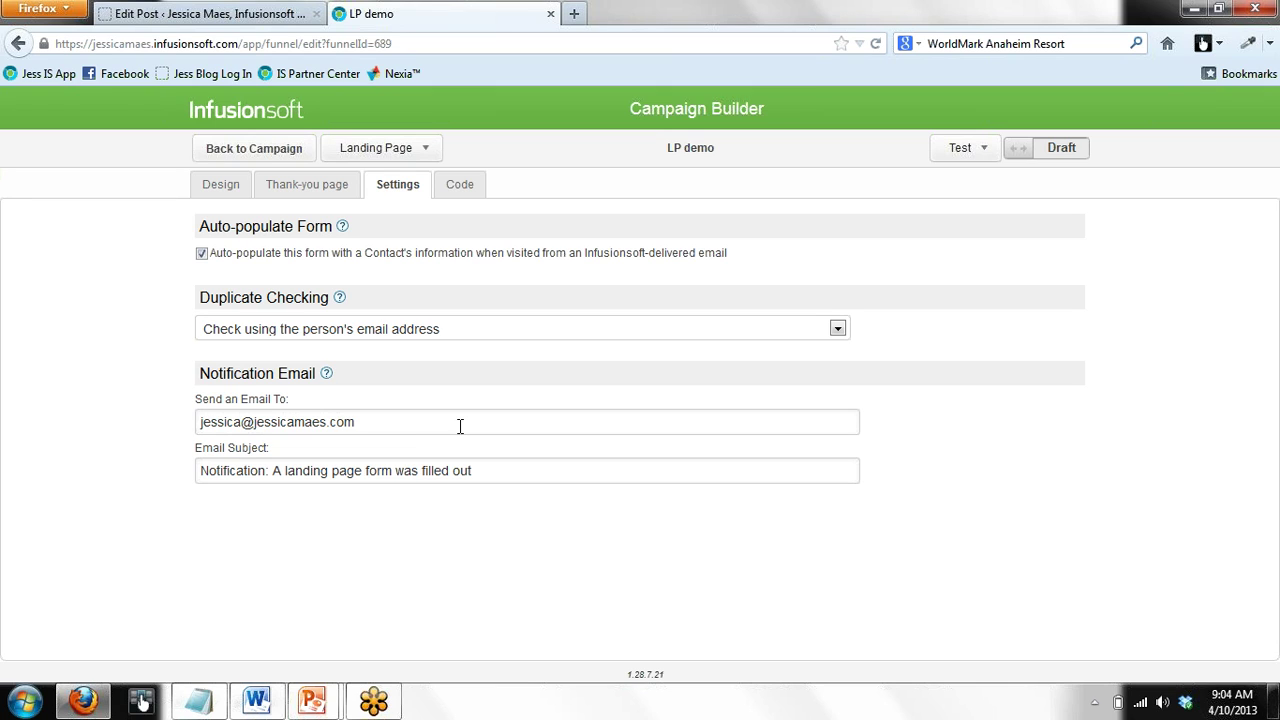
Clear the existing notification recipient address and email subject
triple_click(416, 428)
key(BackSpace)
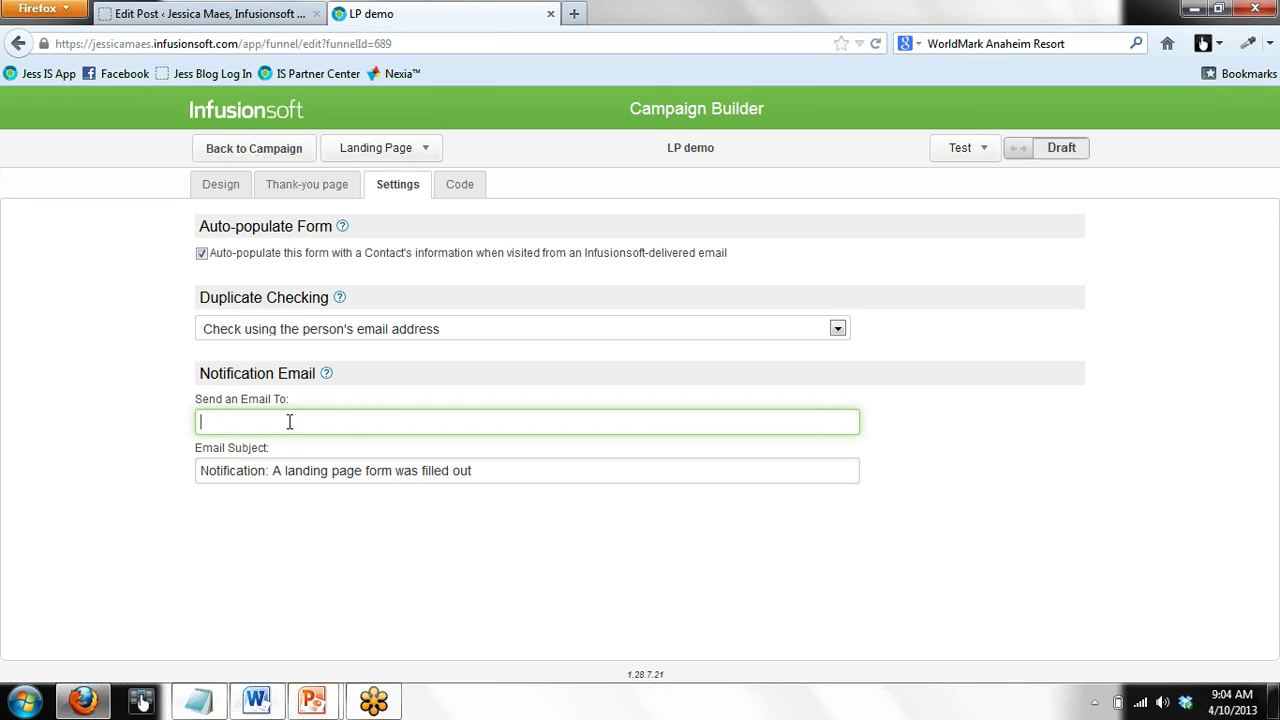
drag(500, 472, 330, 472)
key(BackSpace)
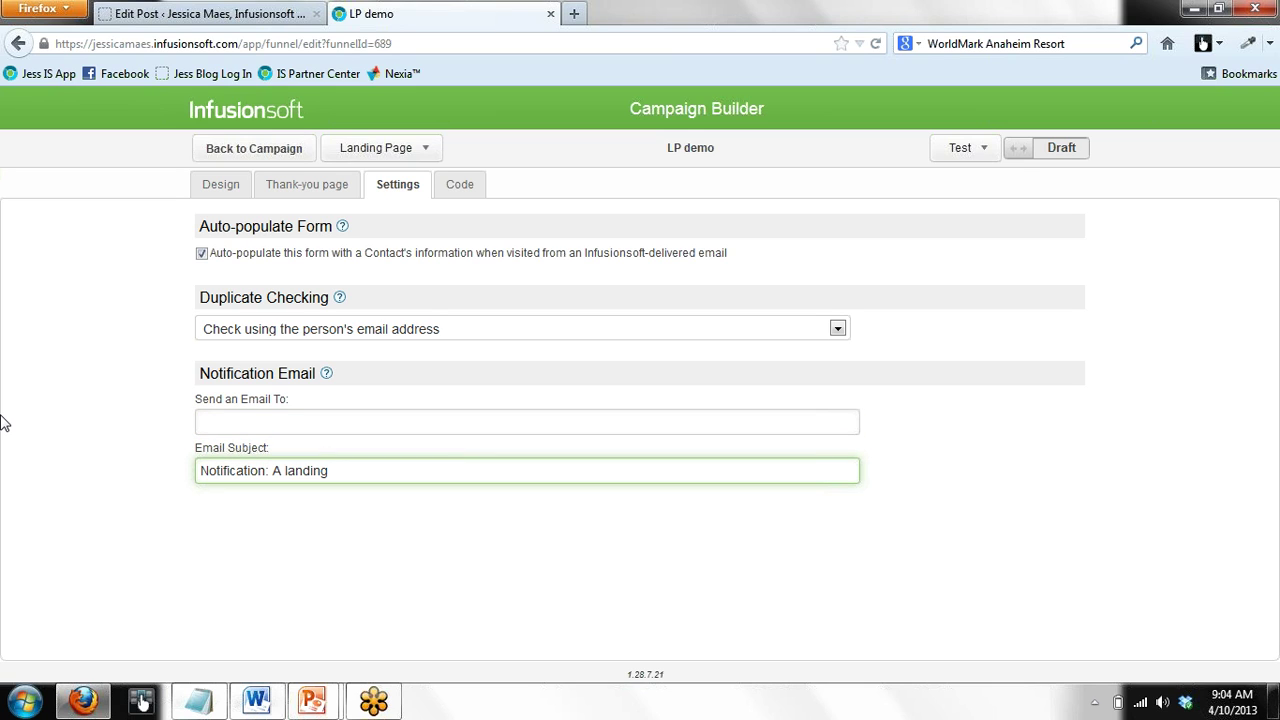
key(BackSpace)
key(BackSpace)
key(BackSpace)
key(BackSpace)
key(BackSpace)
key(BackSpace)
key(BackSpace)
key(BackSpace)
key(BackSpace)
key(BackSpace)
key(BackSpace)
key(BackSpace)
key(BackSpace)
key(BackSpace)
key(BackSpace)
key(BackSpace)
key(BackSpace)
key(BackSpace)
key(BackSpace)
key(BackSpace)
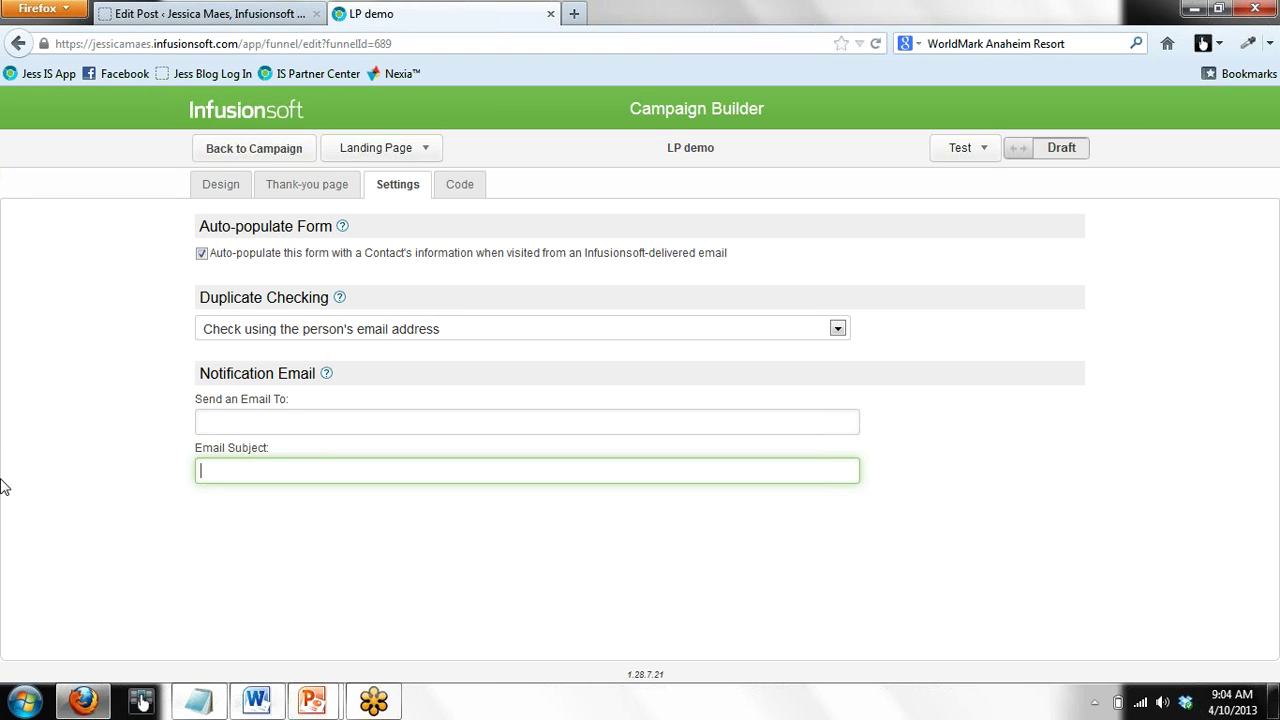
Enter the notification recipient's email address, then bring up the Code tab's hosted URLs
click(251, 425)
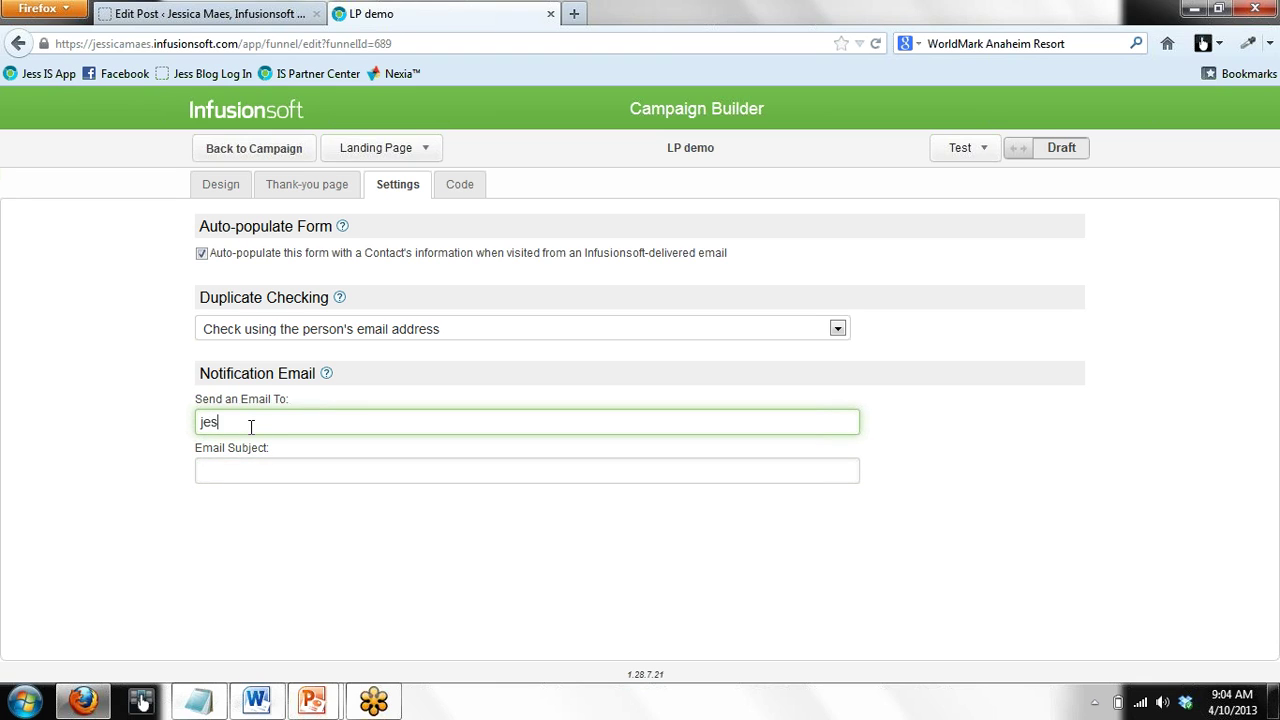
click(267, 466)
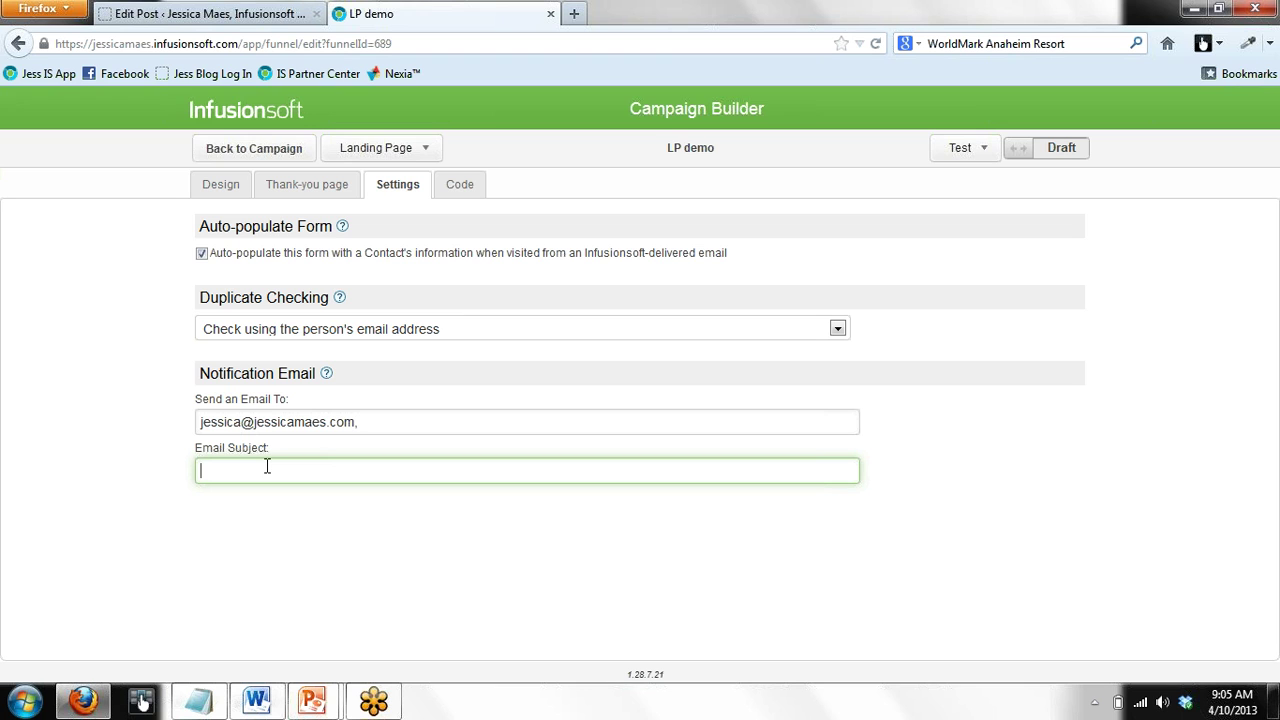
click(452, 190)
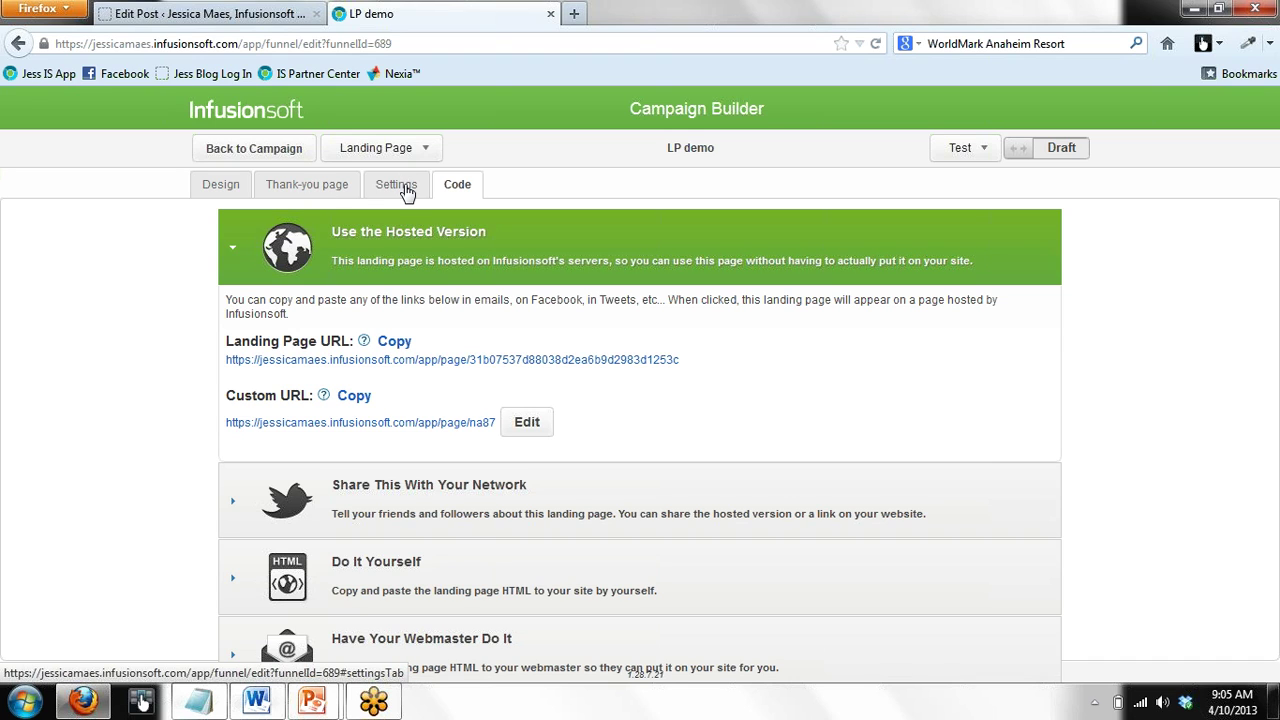
Set LP demo to Ready and publish the campaign, confirming in Items to be Published
click(1017, 149)
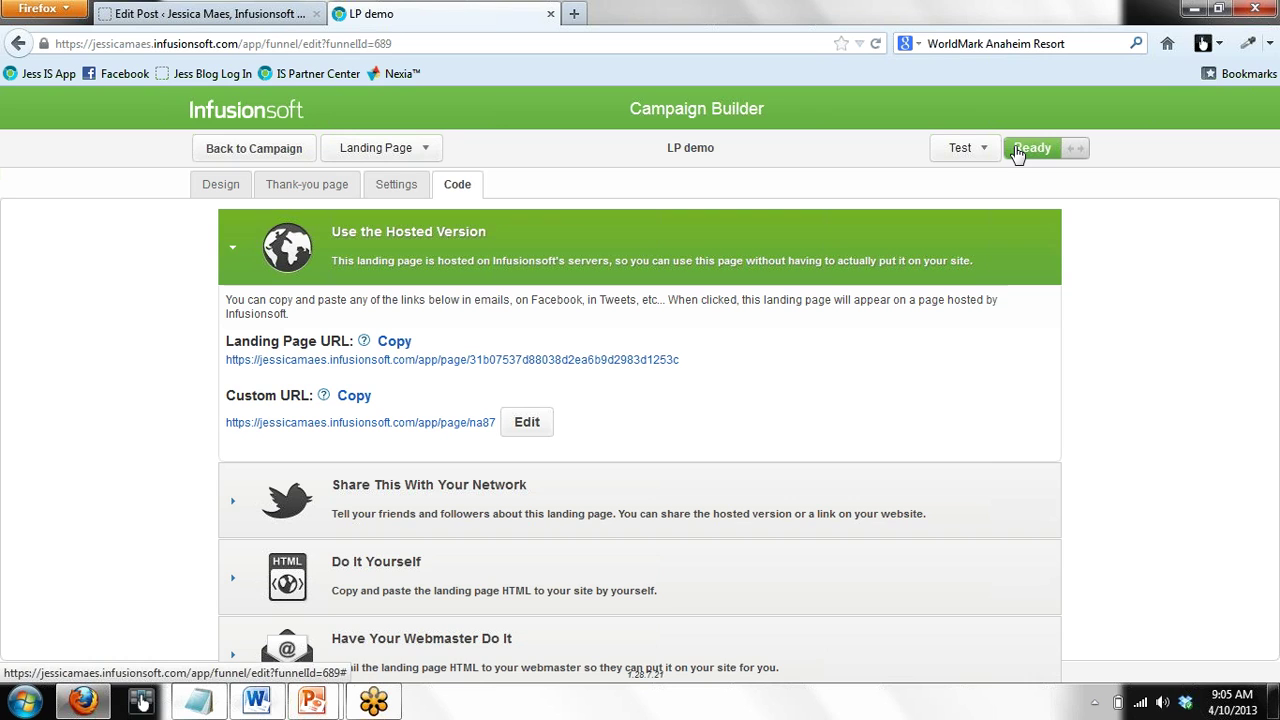
click(235, 155)
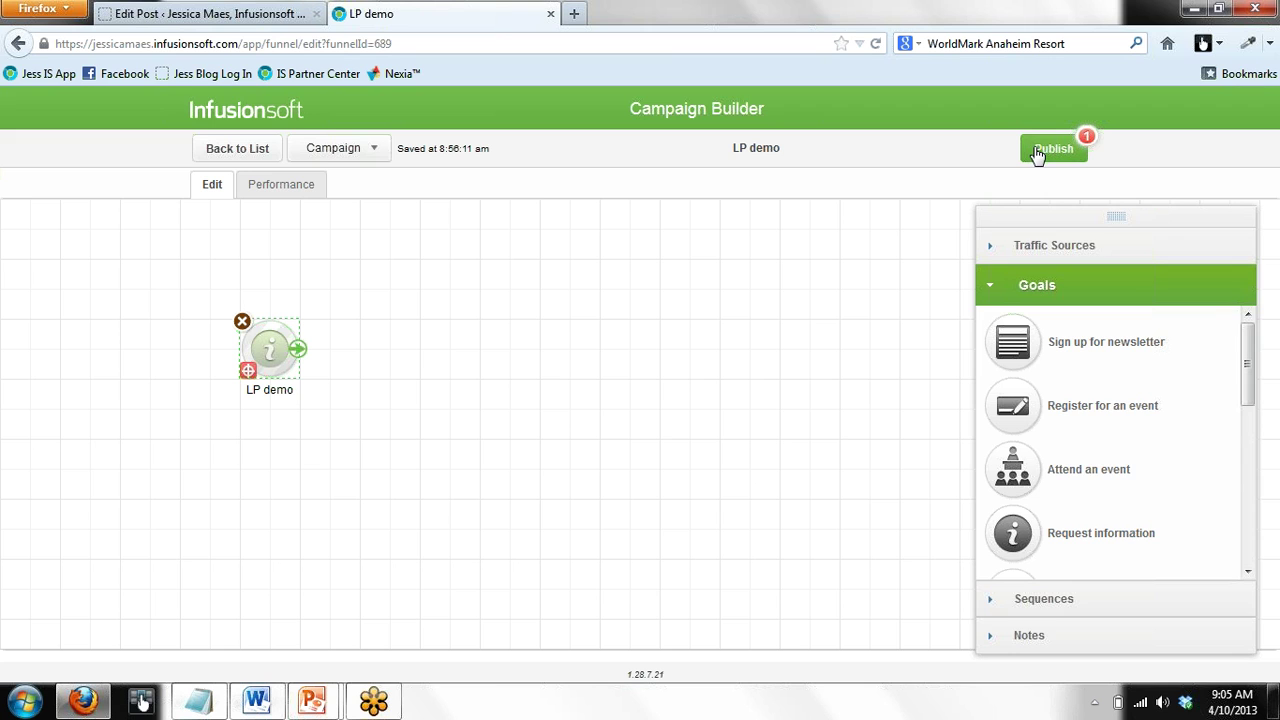
click(1039, 152)
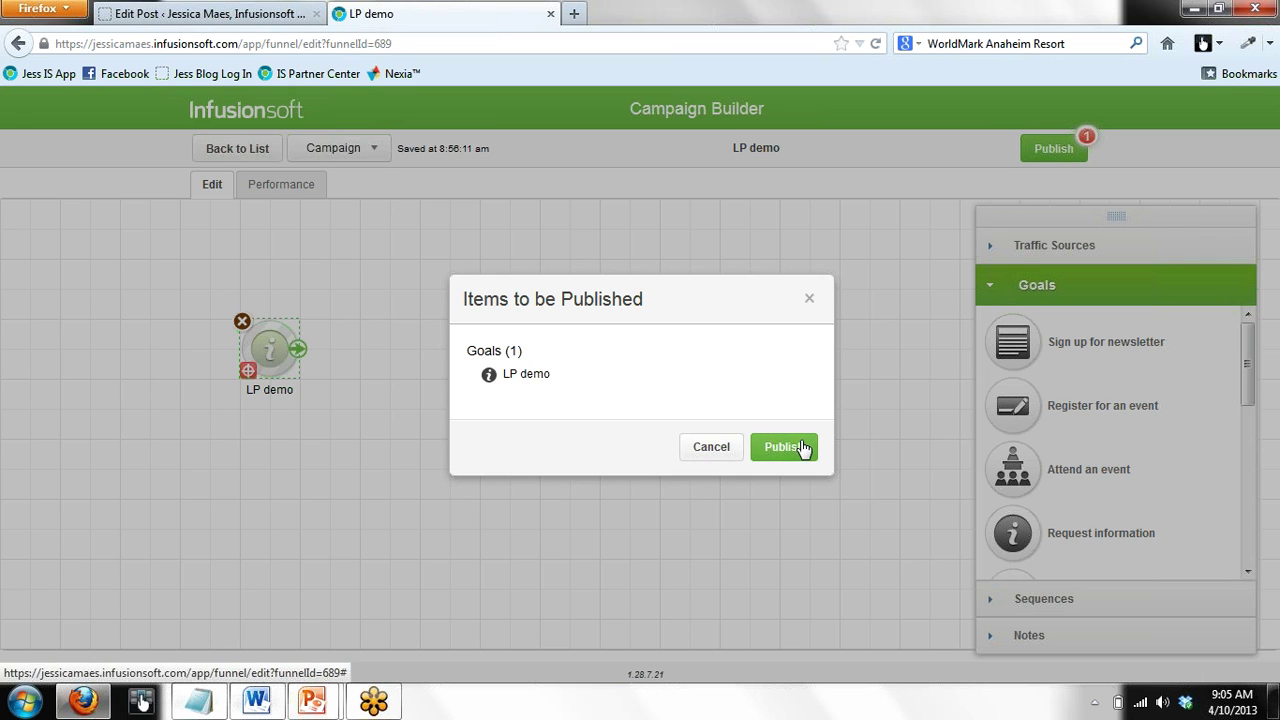
click(783, 447)
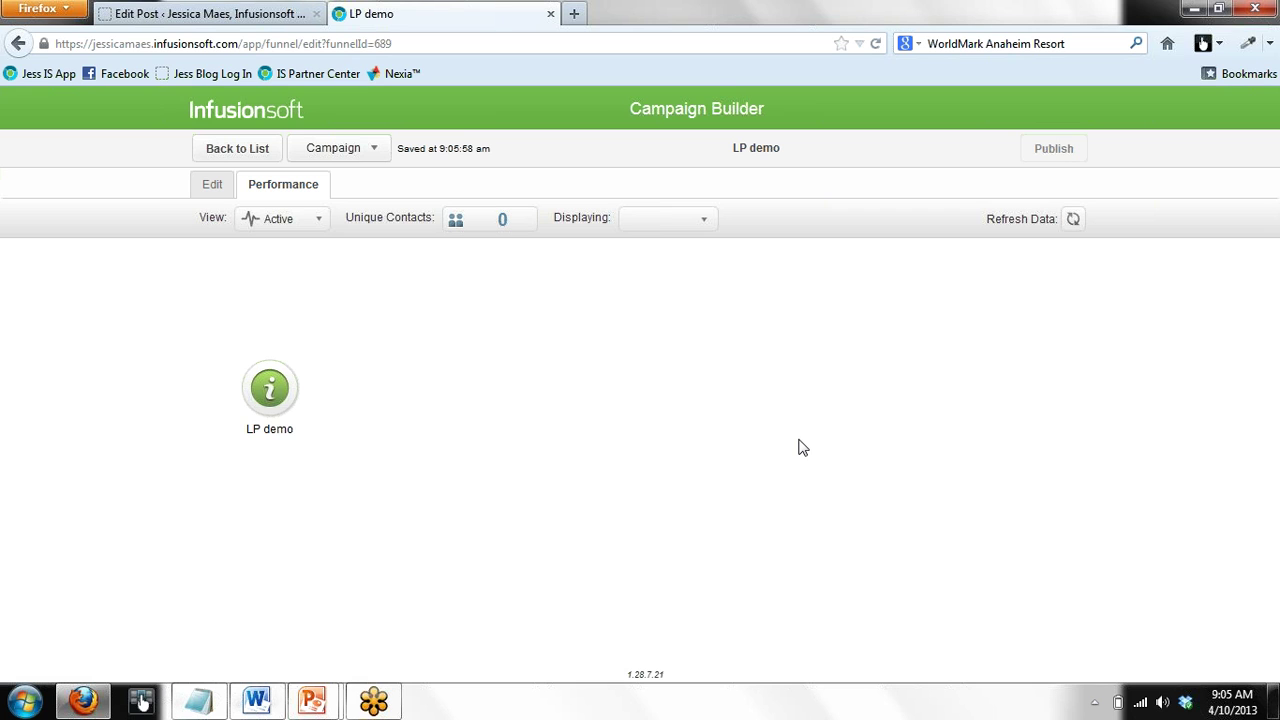
click(215, 188)
Open the LP demo node's Code tab and follow its Custom URL link to the live page
double_click(265, 343)
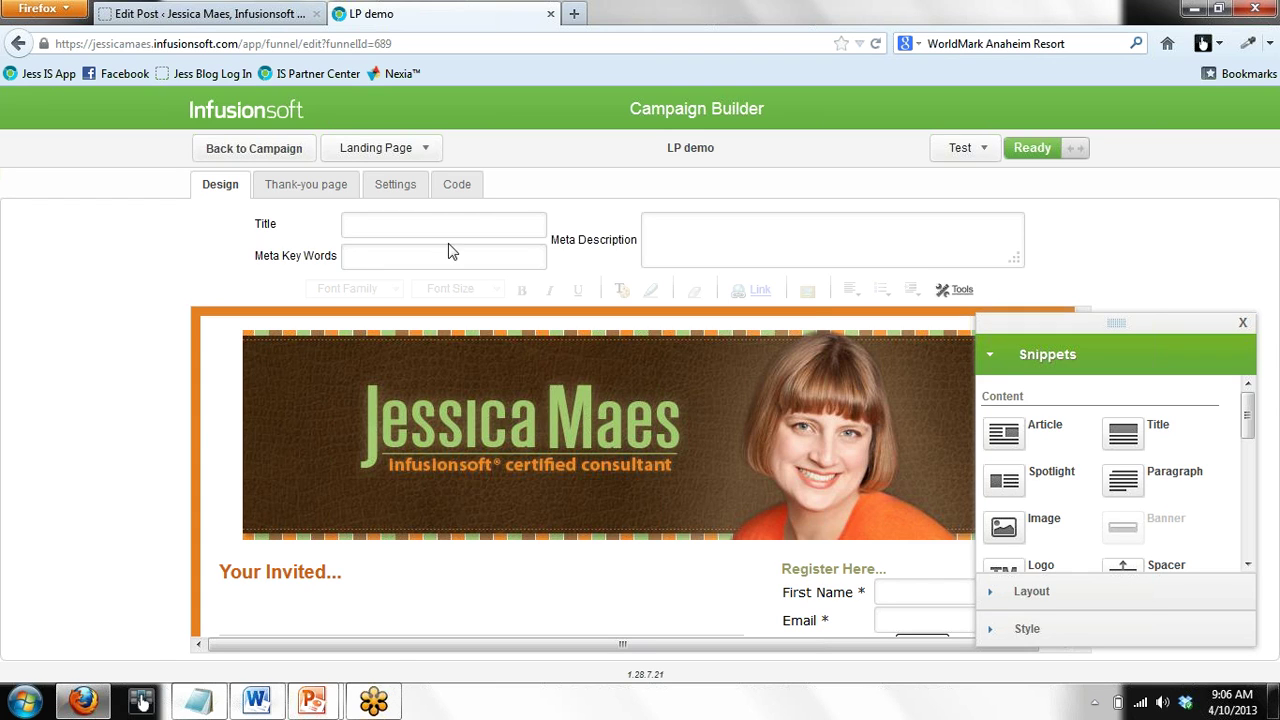
click(457, 186)
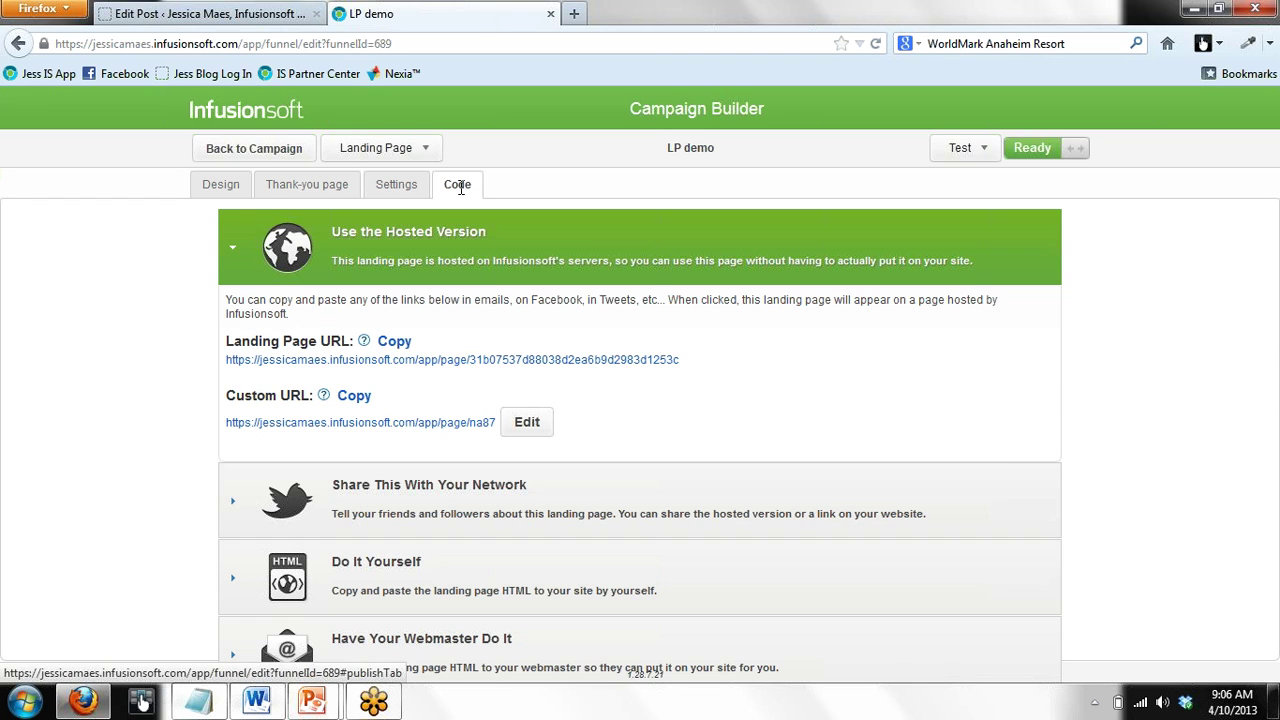
click(386, 425)
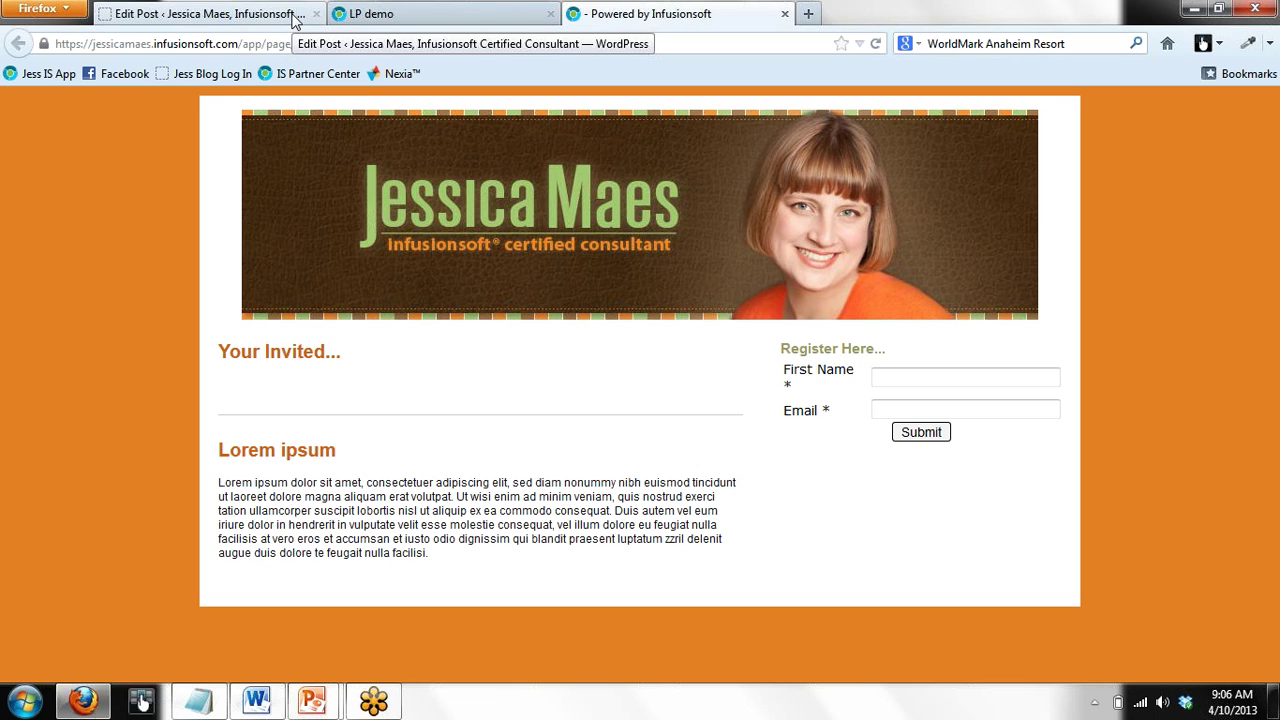
Glance at the WordPress post draft, then return to the LP demo landing page's code links
click(296, 22)
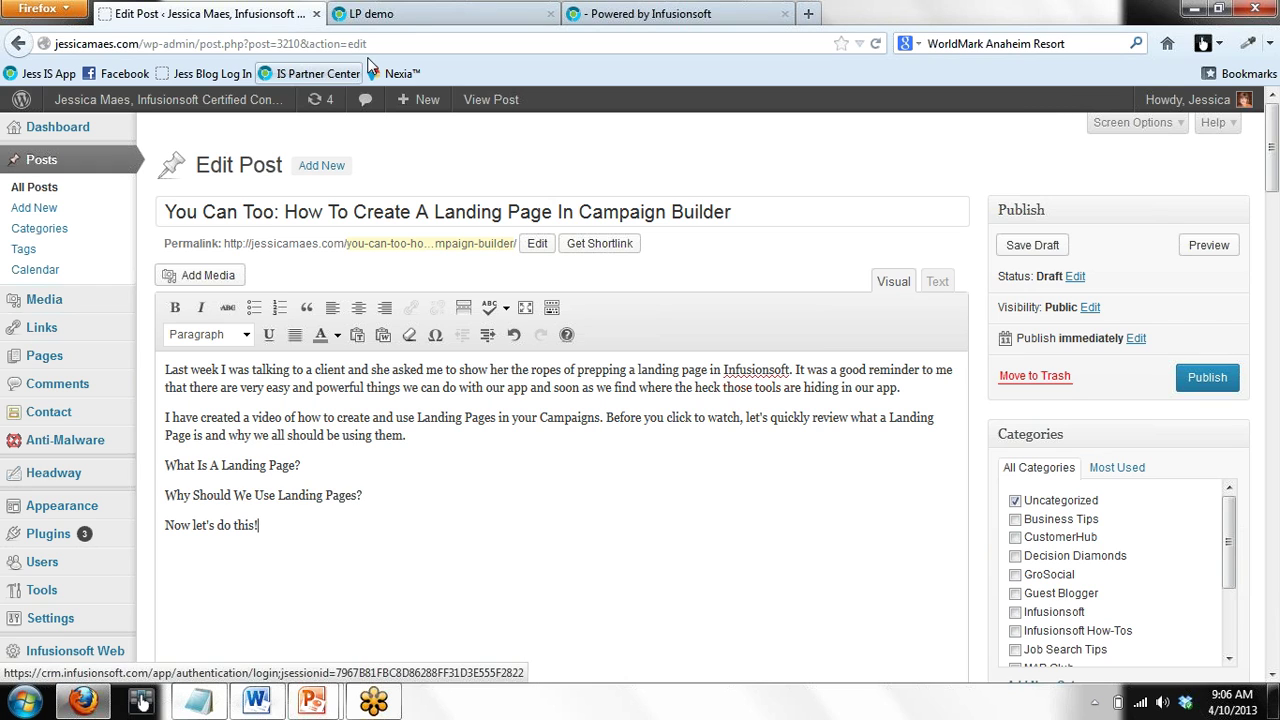
click(423, 14)
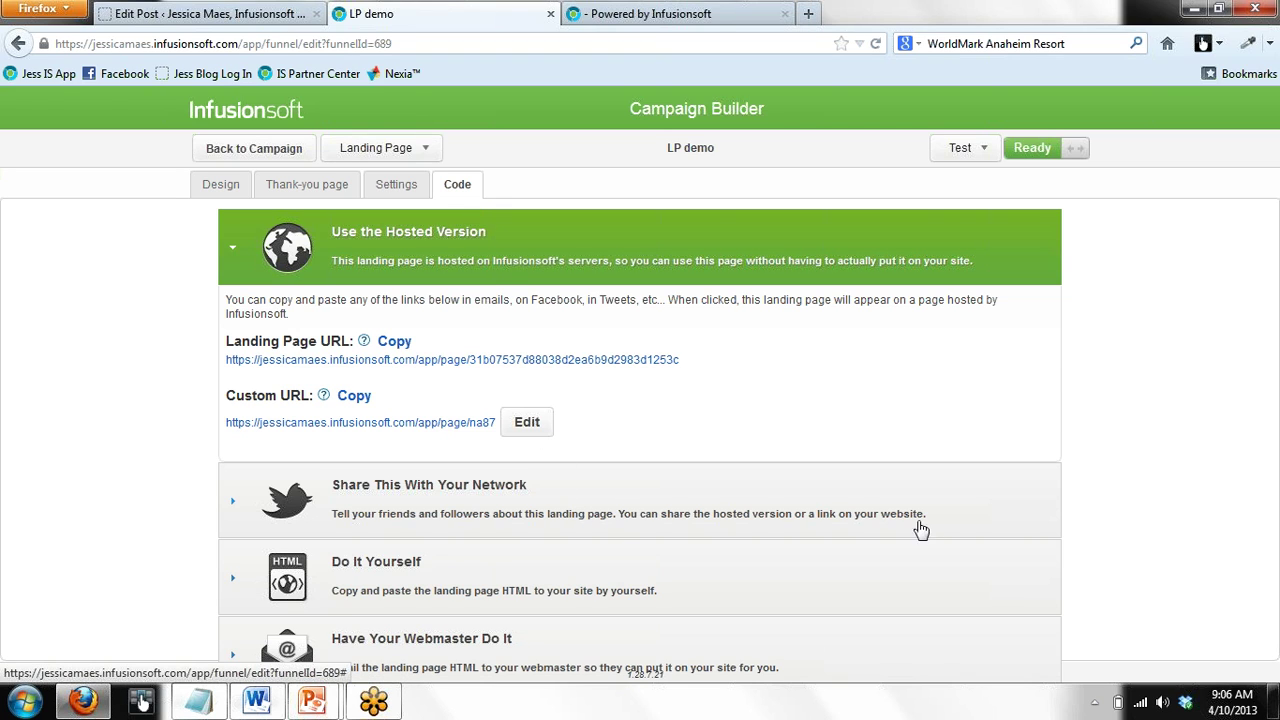
Expand the network sharing options and show the LP demo page's Do It Yourself HTML code
click(530, 511)
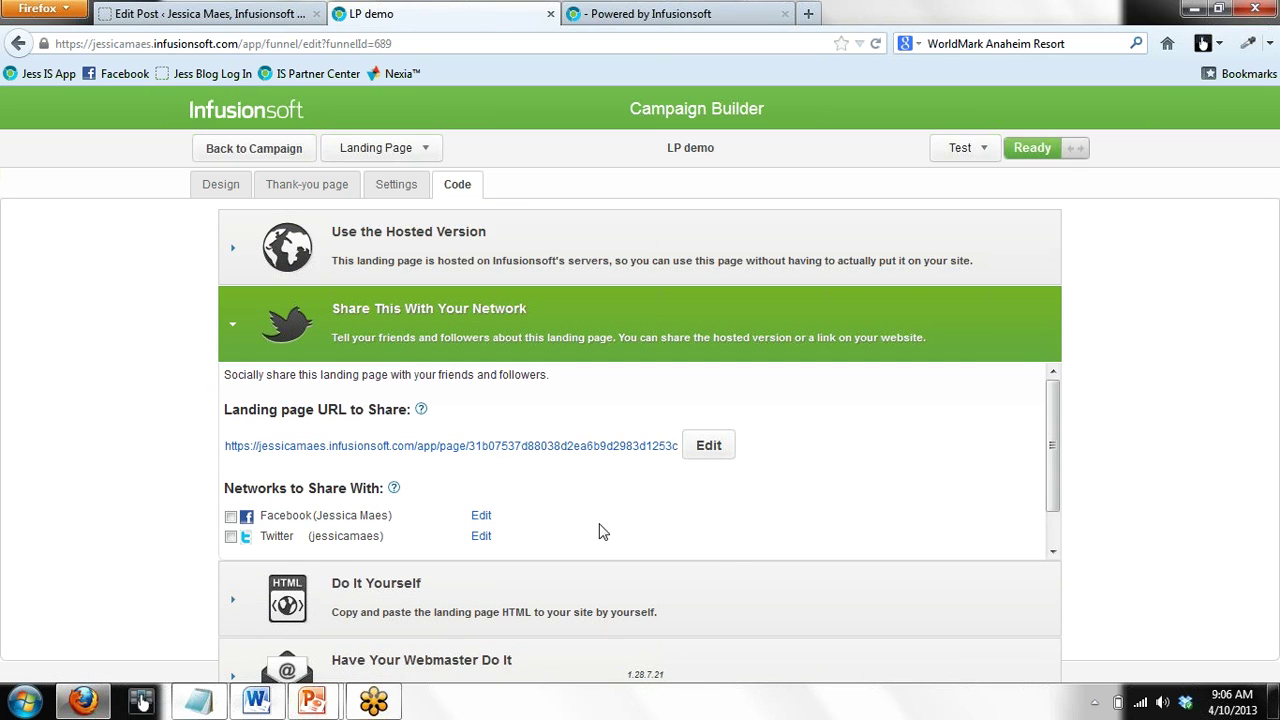
click(627, 599)
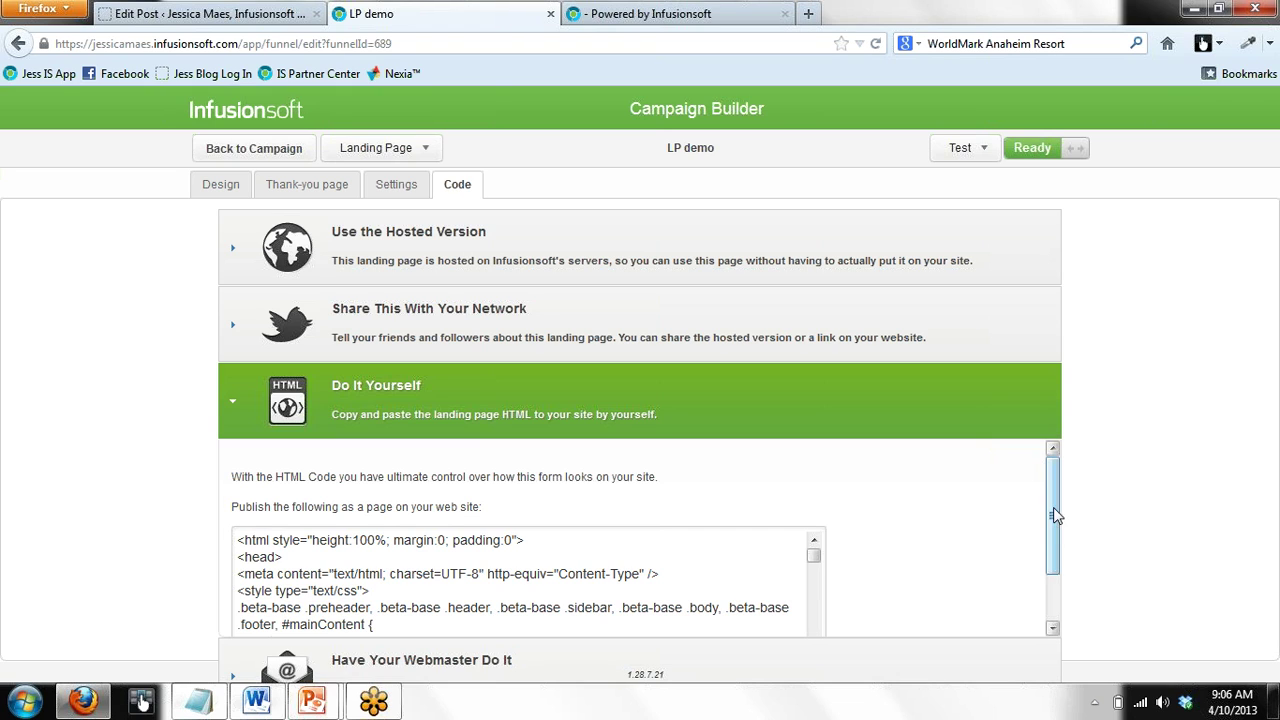
drag(1053, 538, 1053, 596)
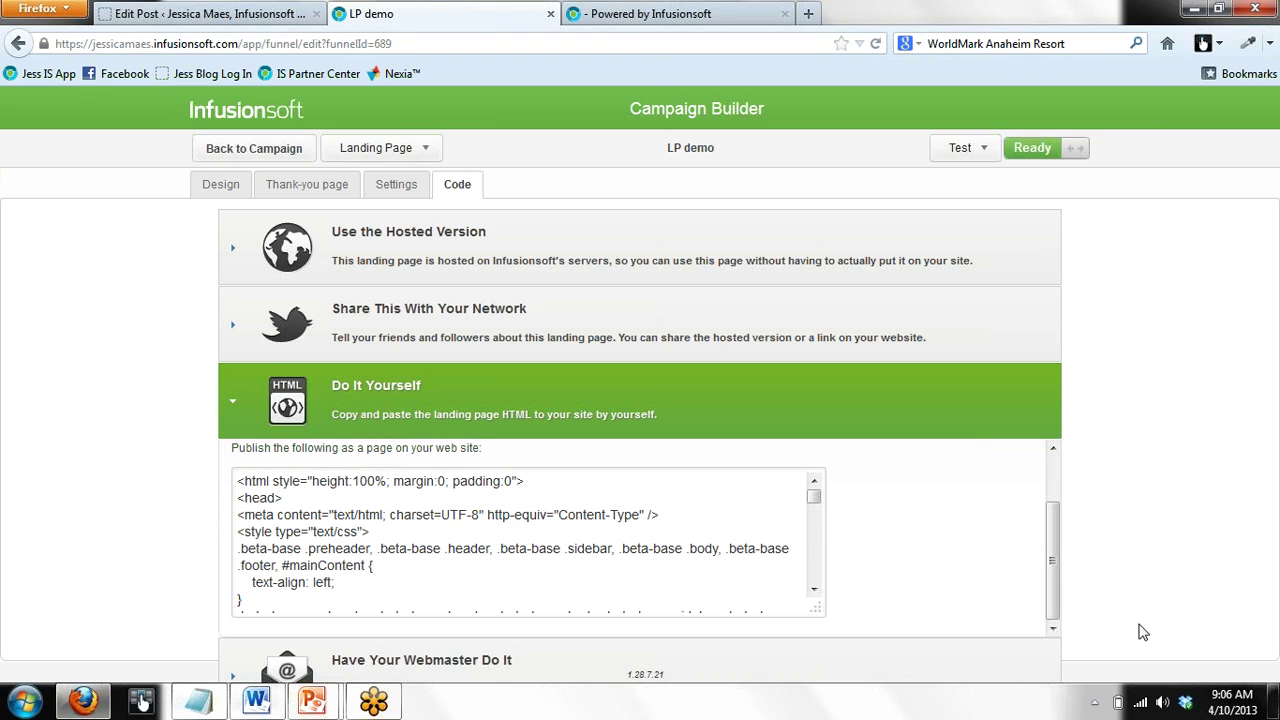
Check the send-to-webmaster form, then reopen the Do It Yourself HTML and enlarge the code box
click(410, 664)
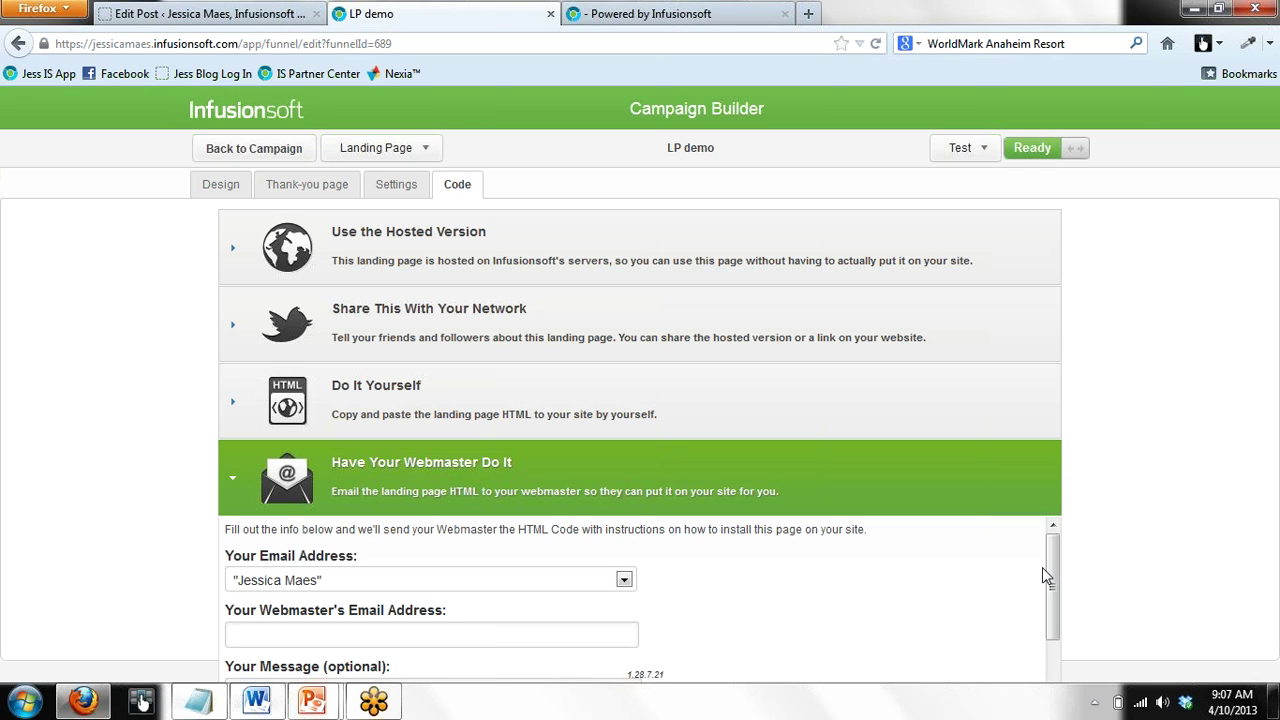
click(440, 398)
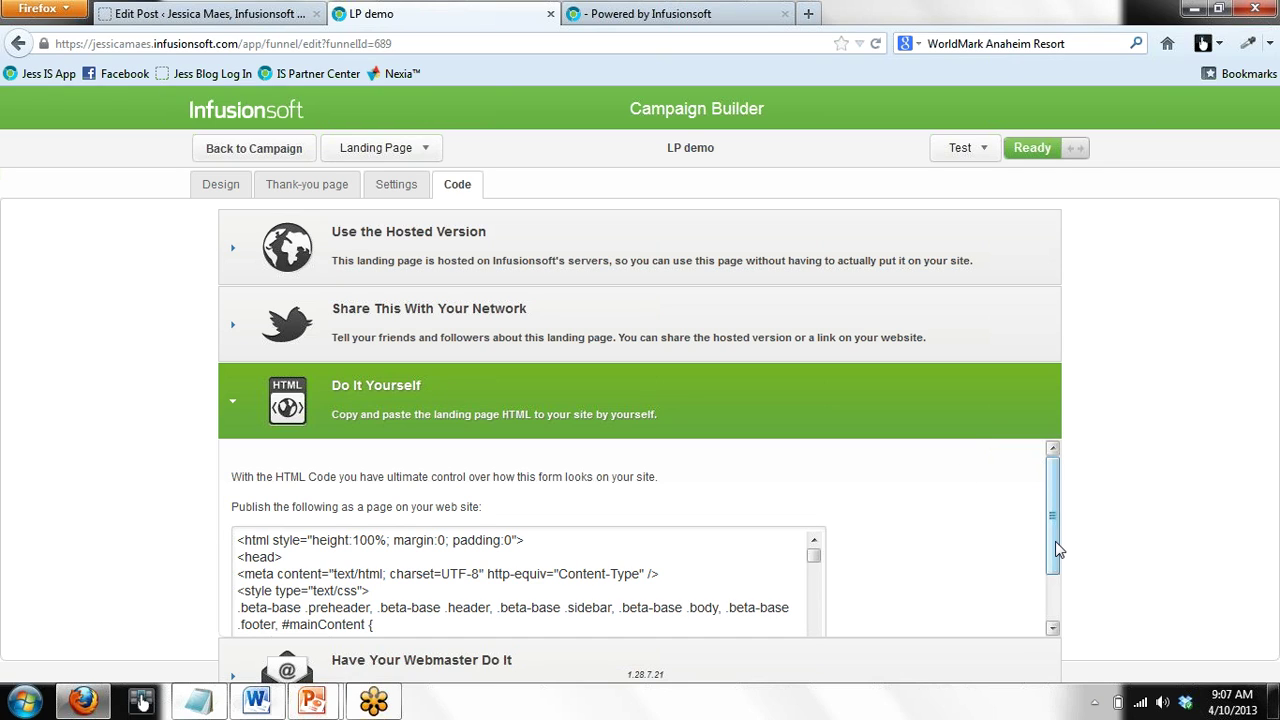
drag(1055, 542, 1054, 597)
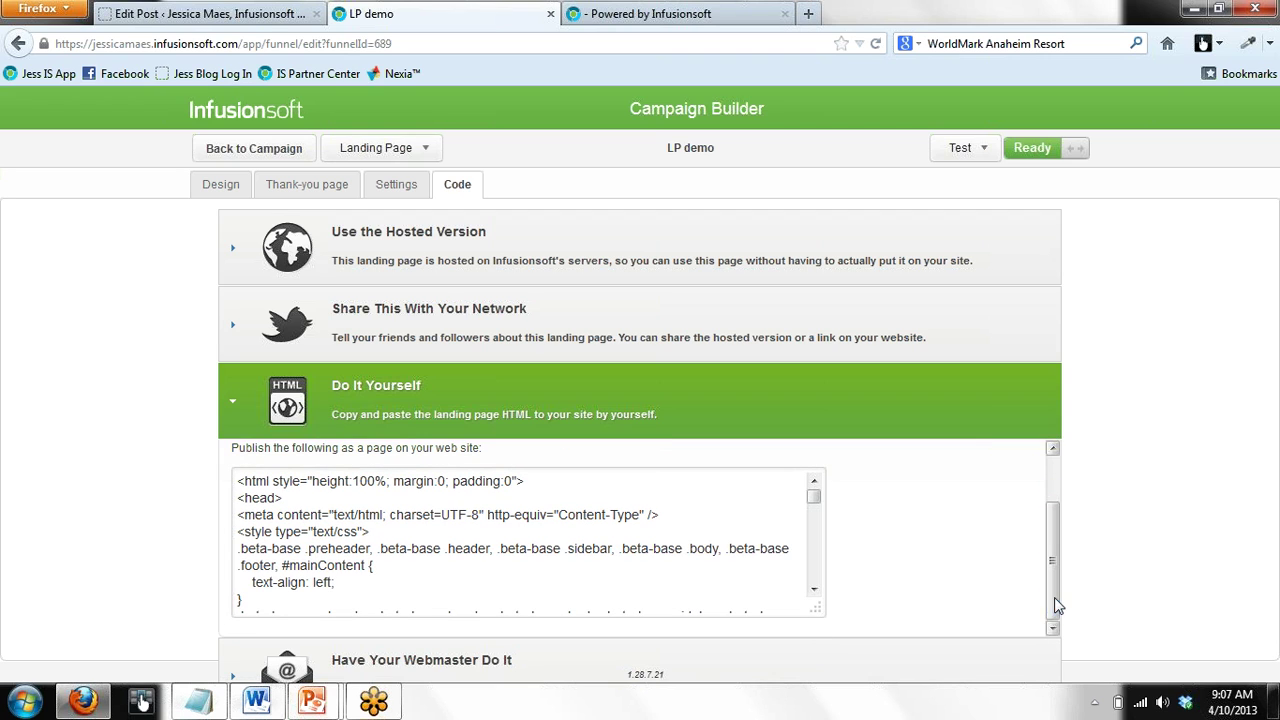
drag(814, 597, 818, 630)
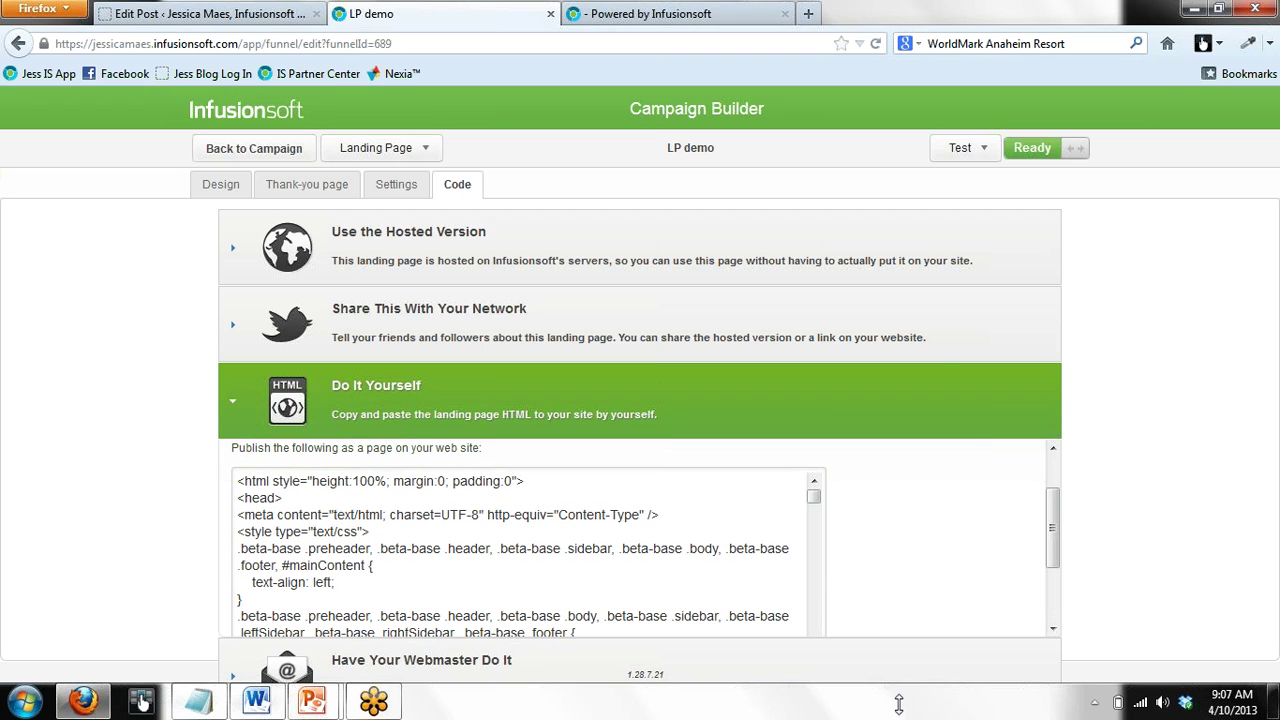
drag(1053, 544, 1050, 578)
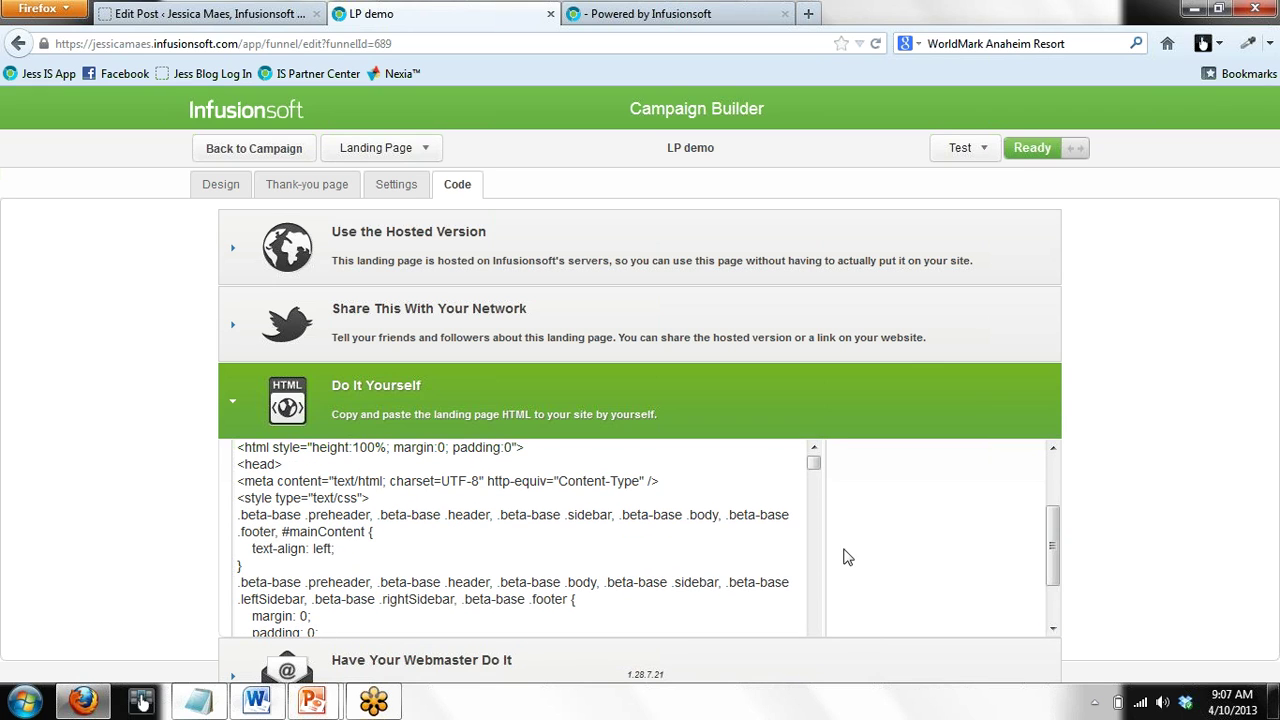
click(667, 18)
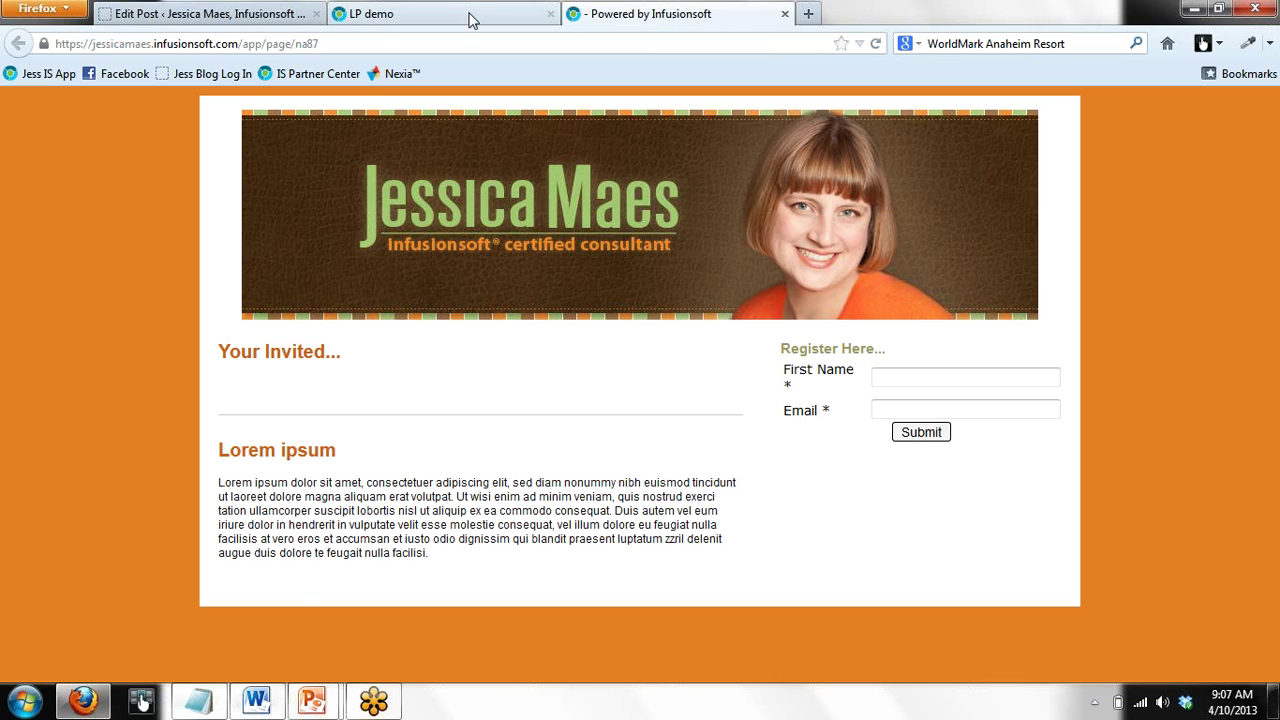
Select the live landing page's full web address, then return to the LP demo HTML code
click(474, 16)
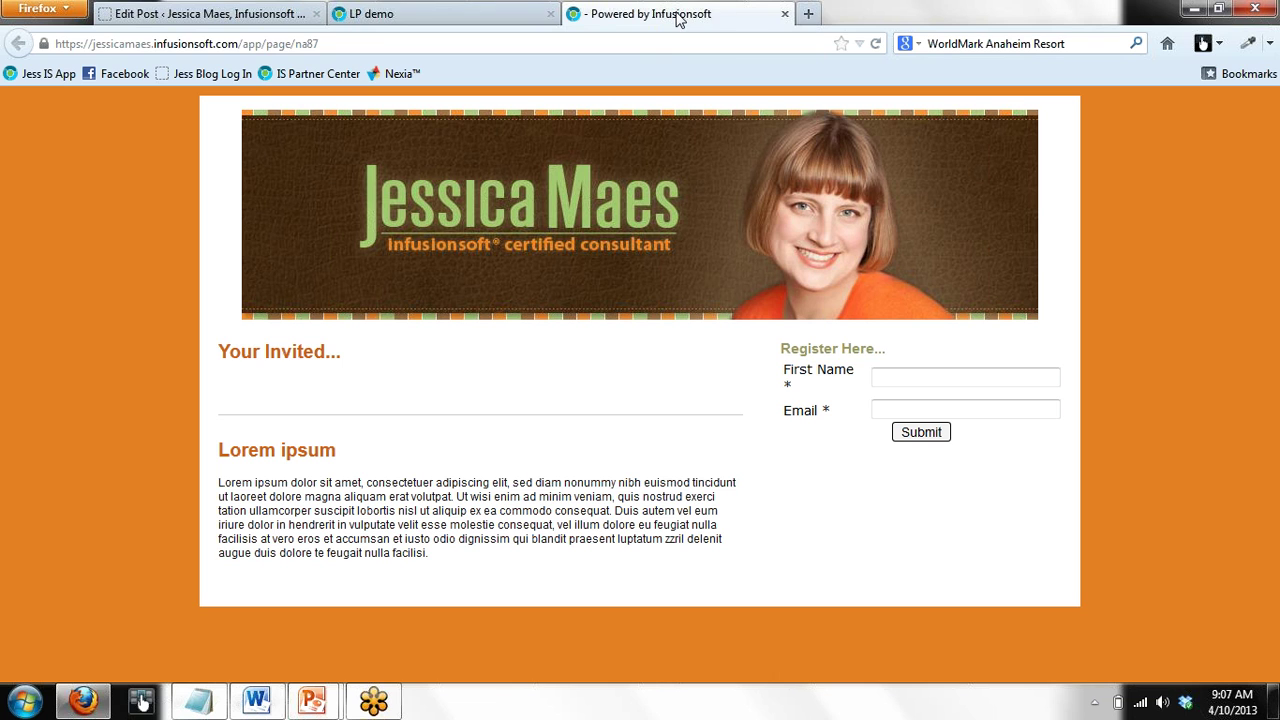
click(660, 14)
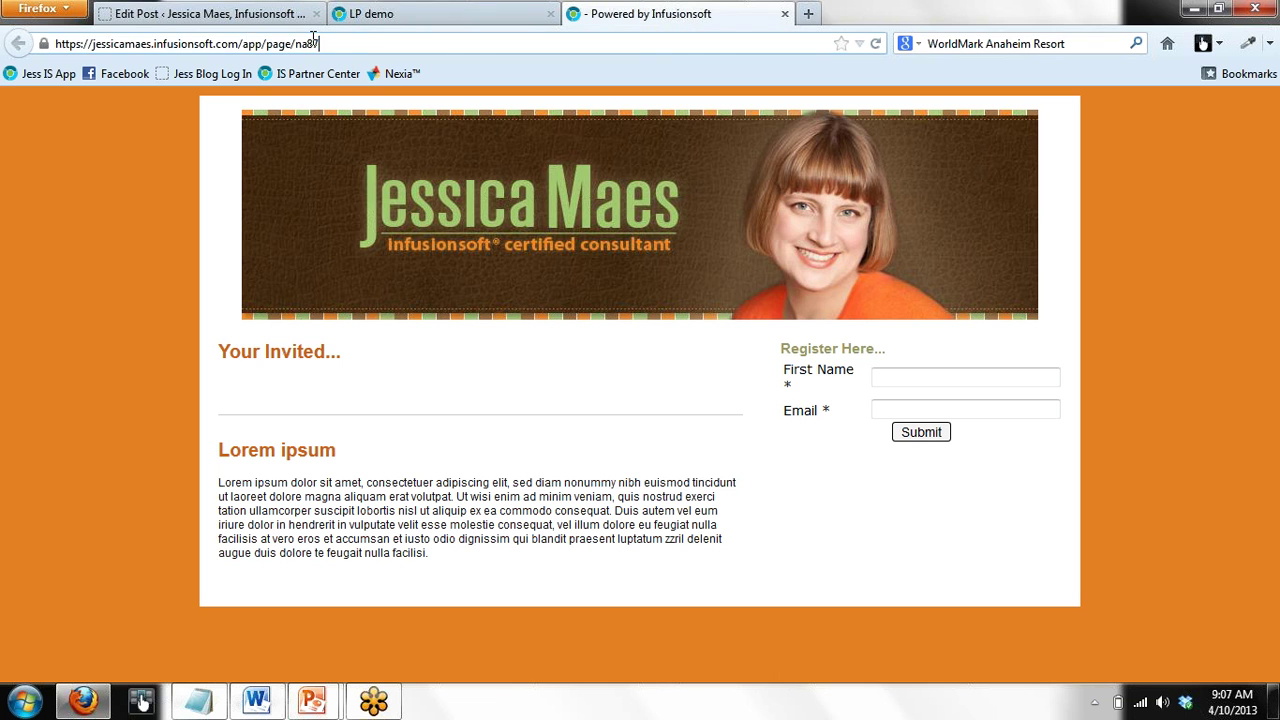
drag(313, 38, 2, 75)
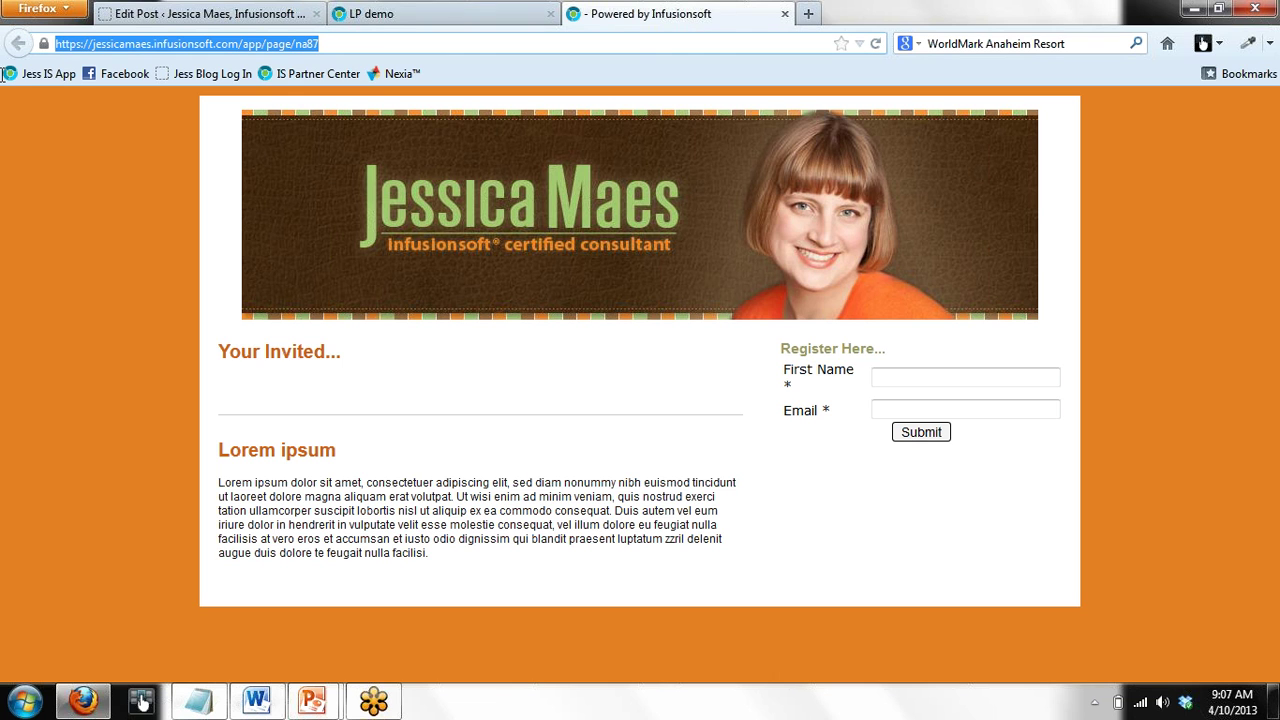
click(470, 14)
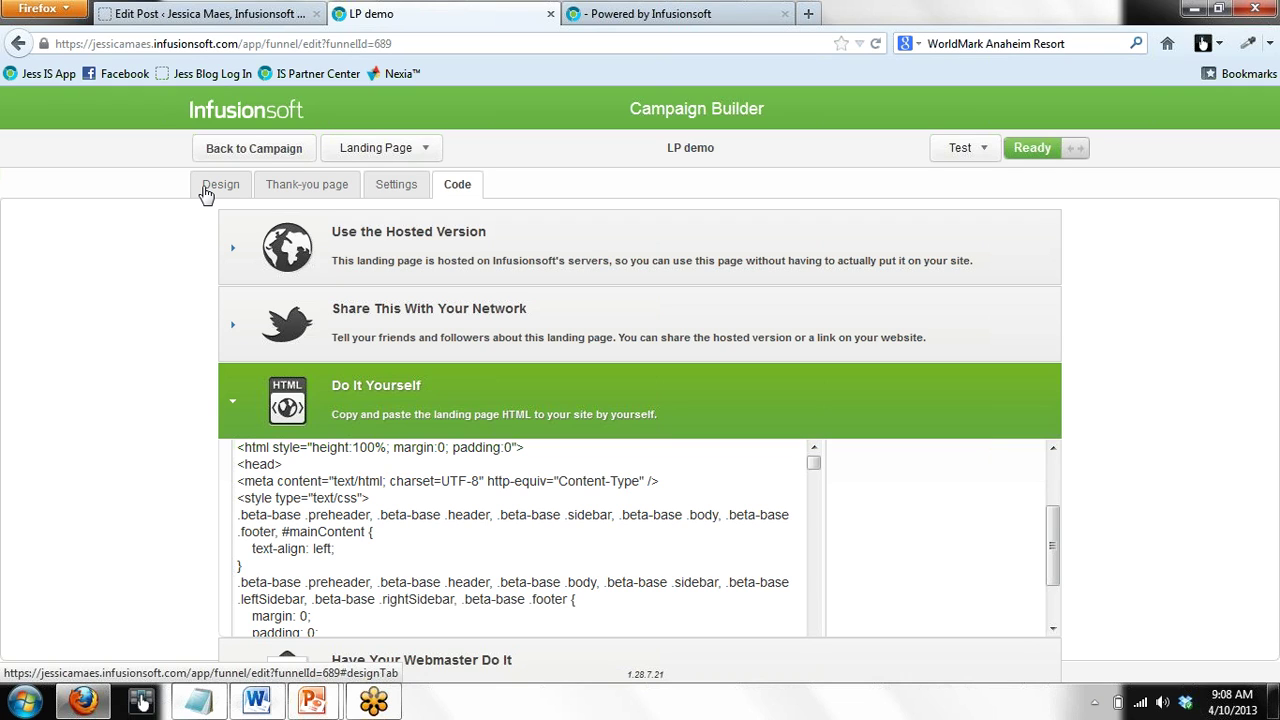
click(650, 22)
click(342, 43)
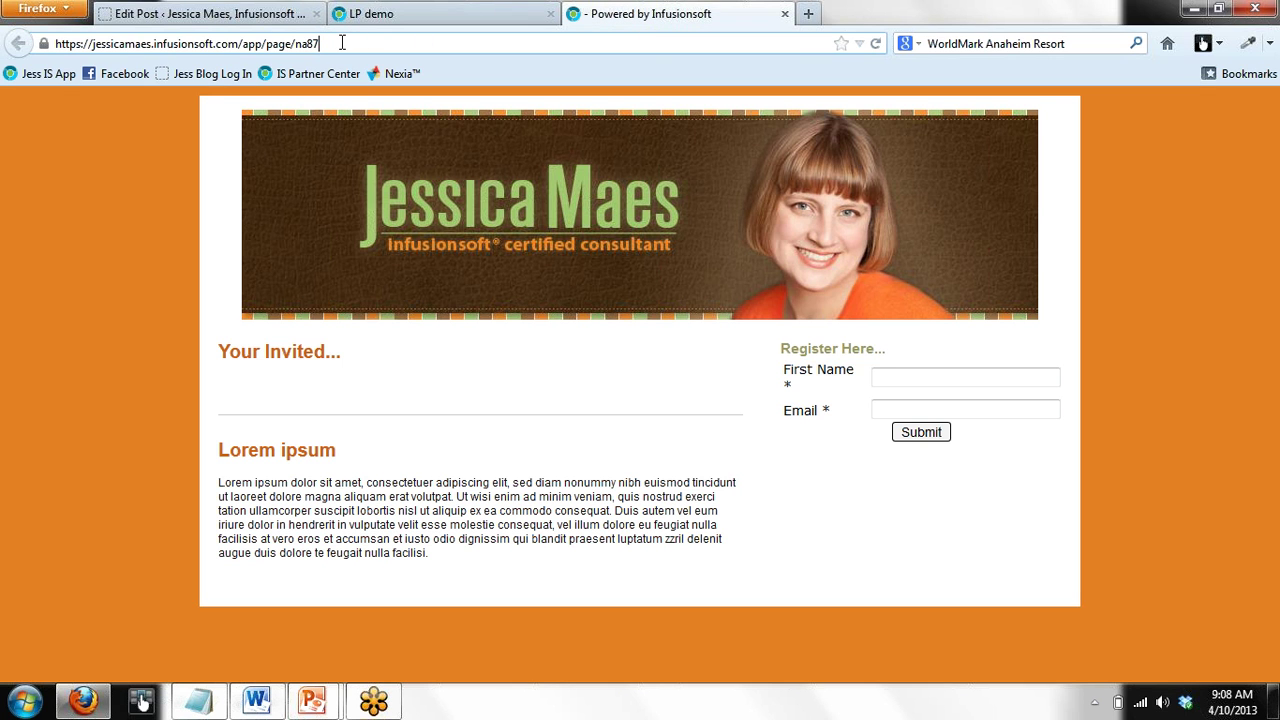
click(430, 15)
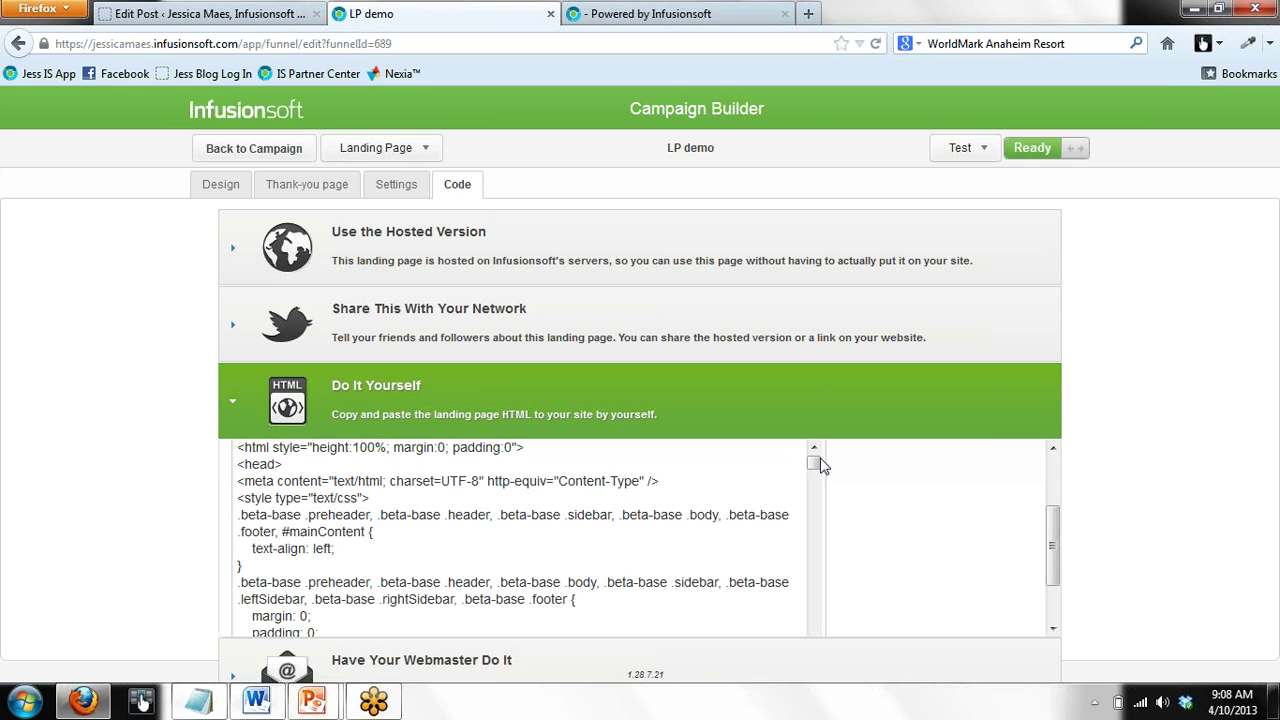
drag(815, 463, 810, 586)
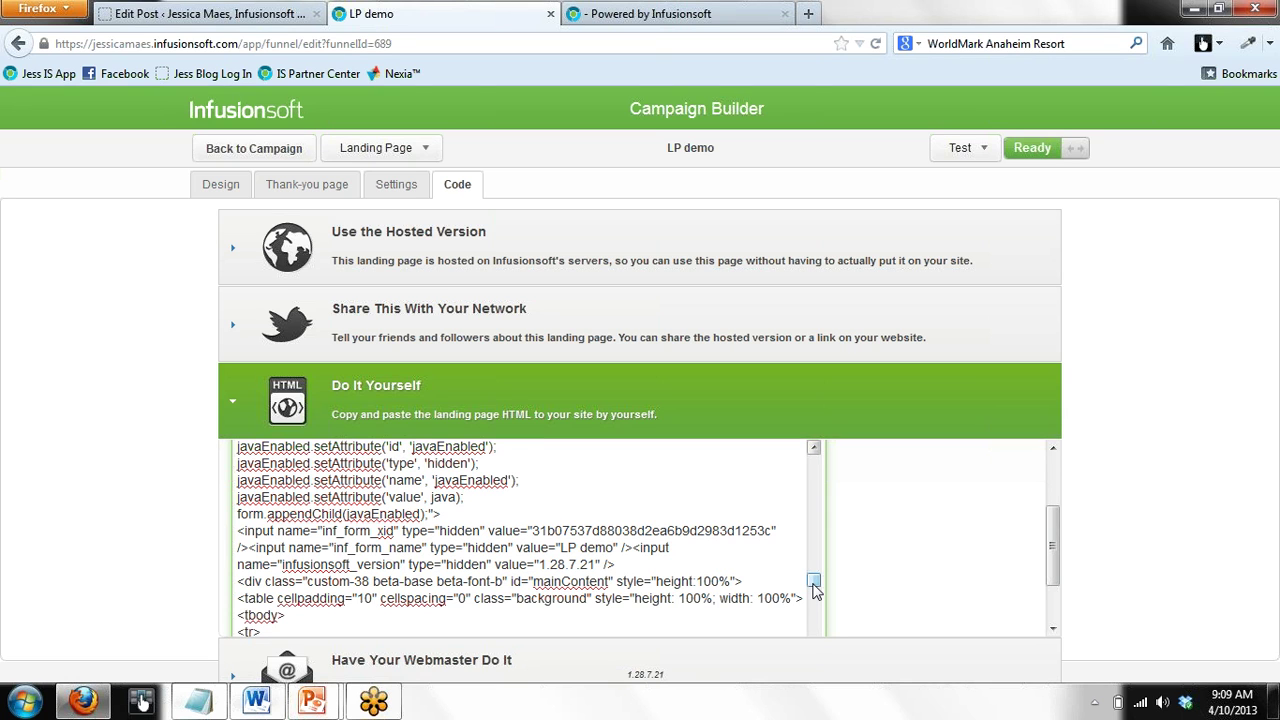
drag(813, 590, 816, 553)
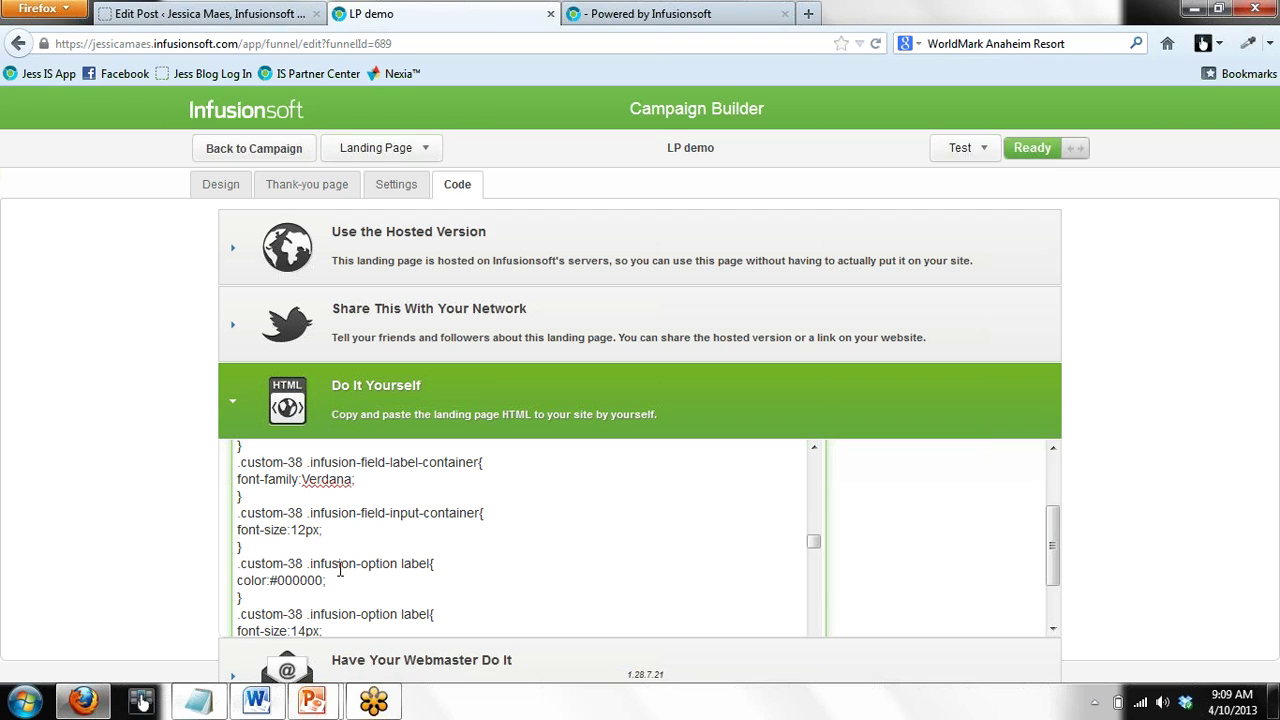
click(638, 18)
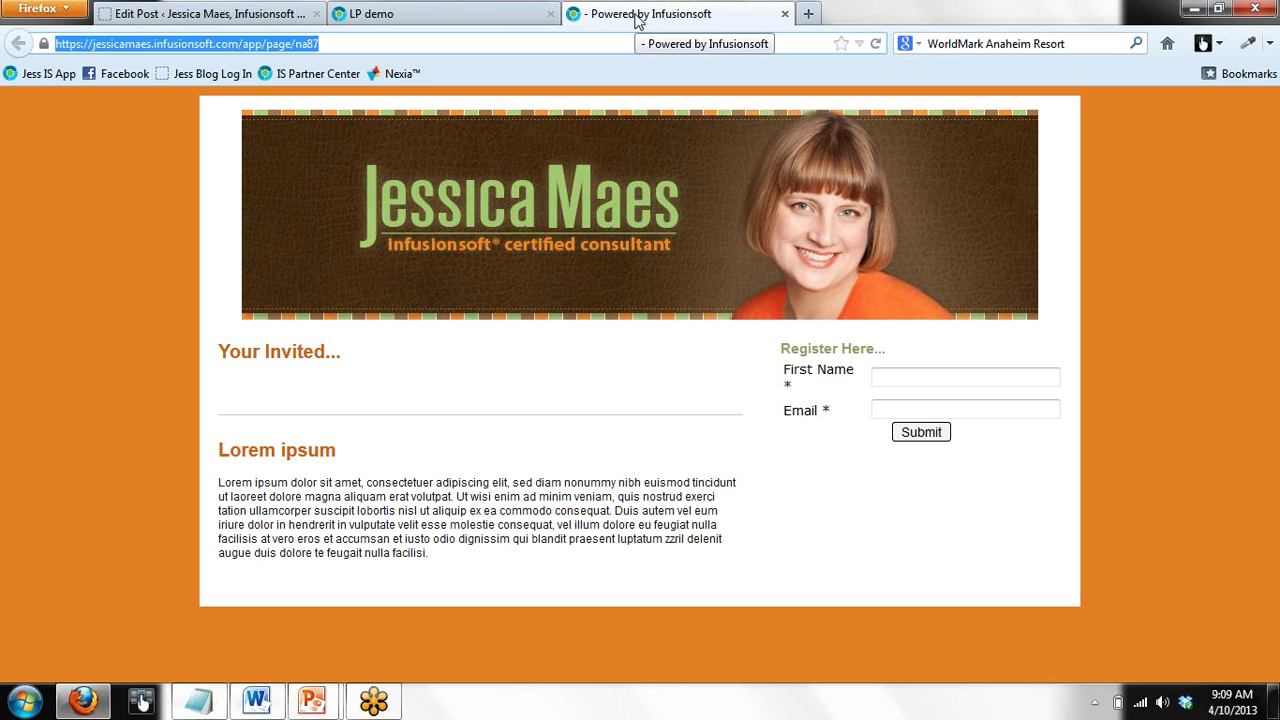
click(476, 15)
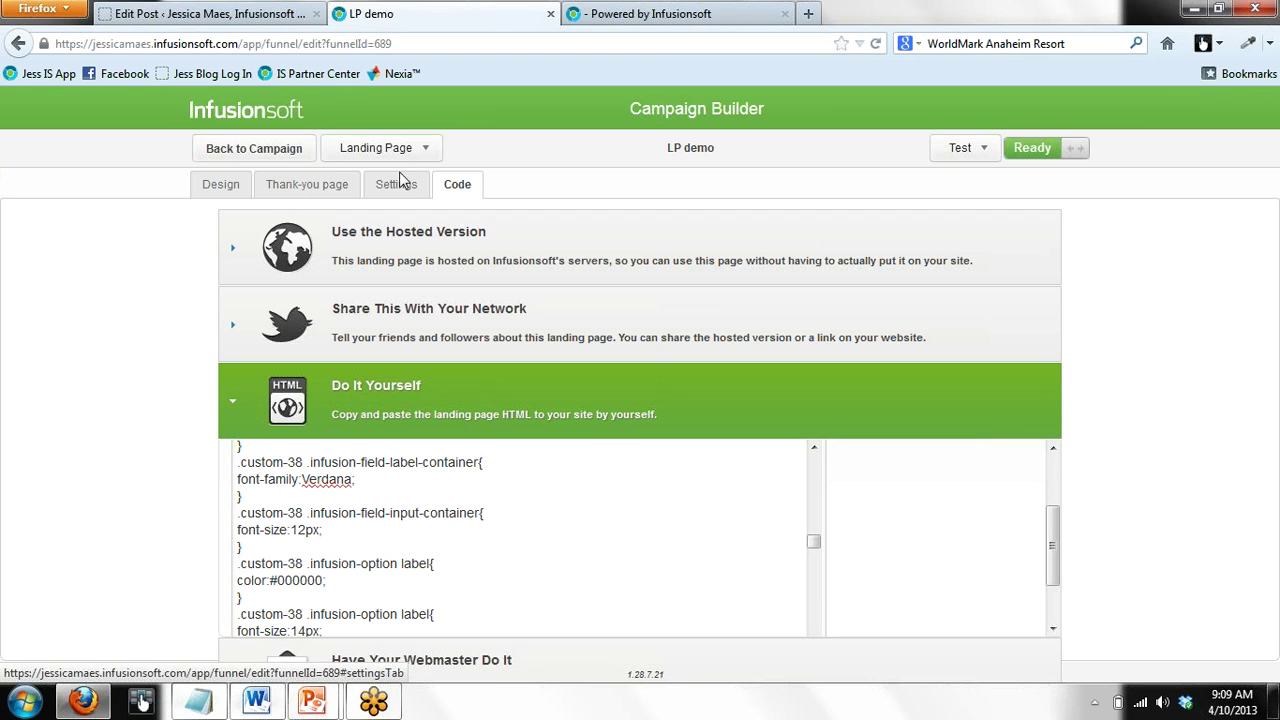
Add a Register for an event goal below LP demo on the campaign canvas
click(280, 152)
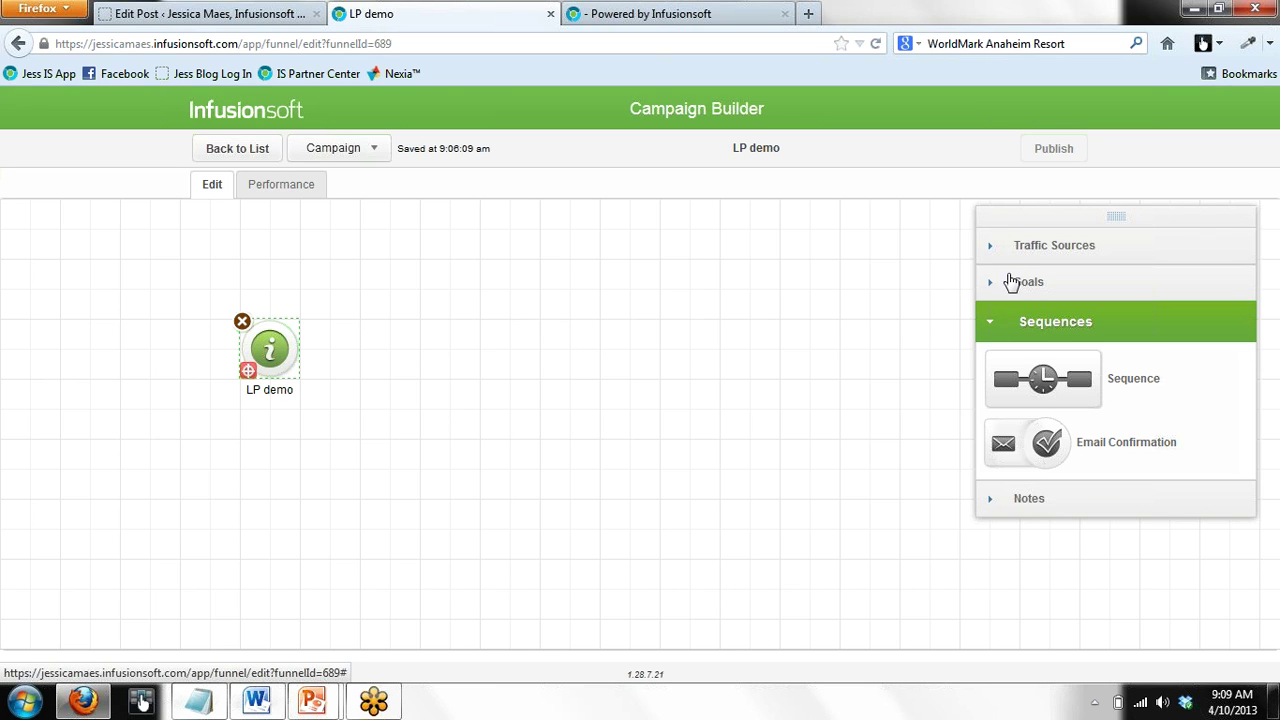
click(1011, 283)
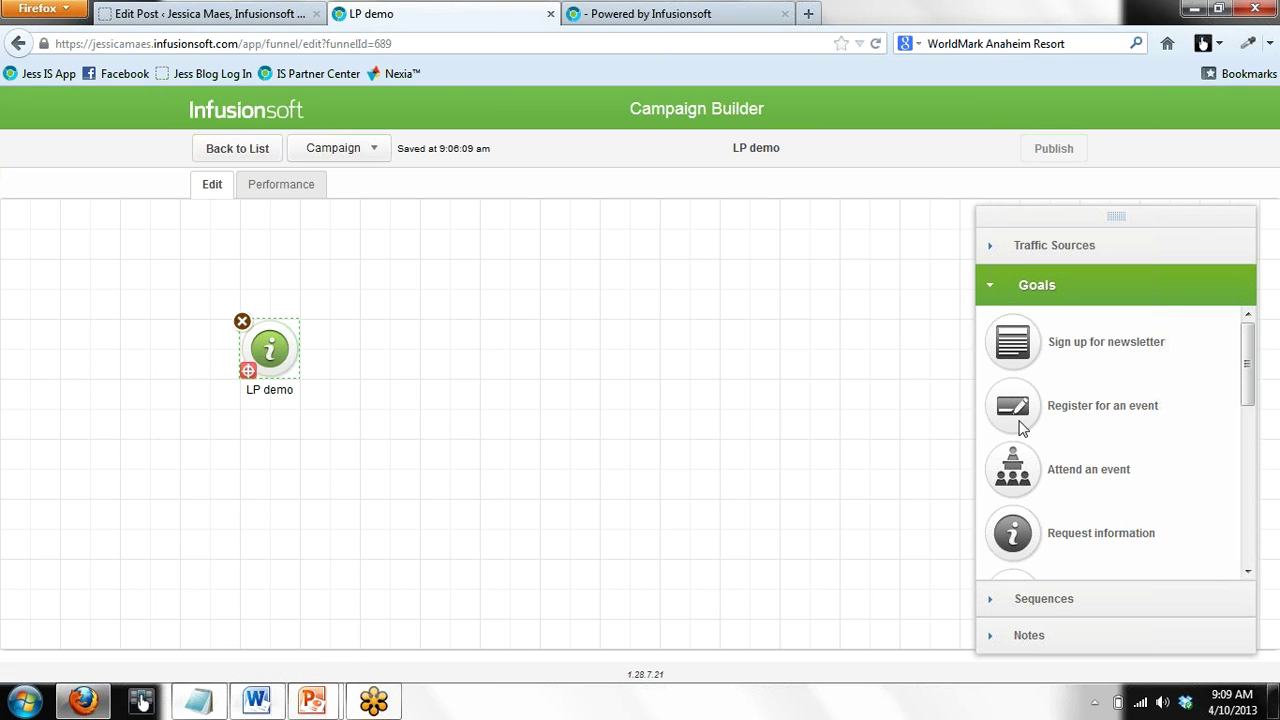
drag(1016, 420, 258, 460)
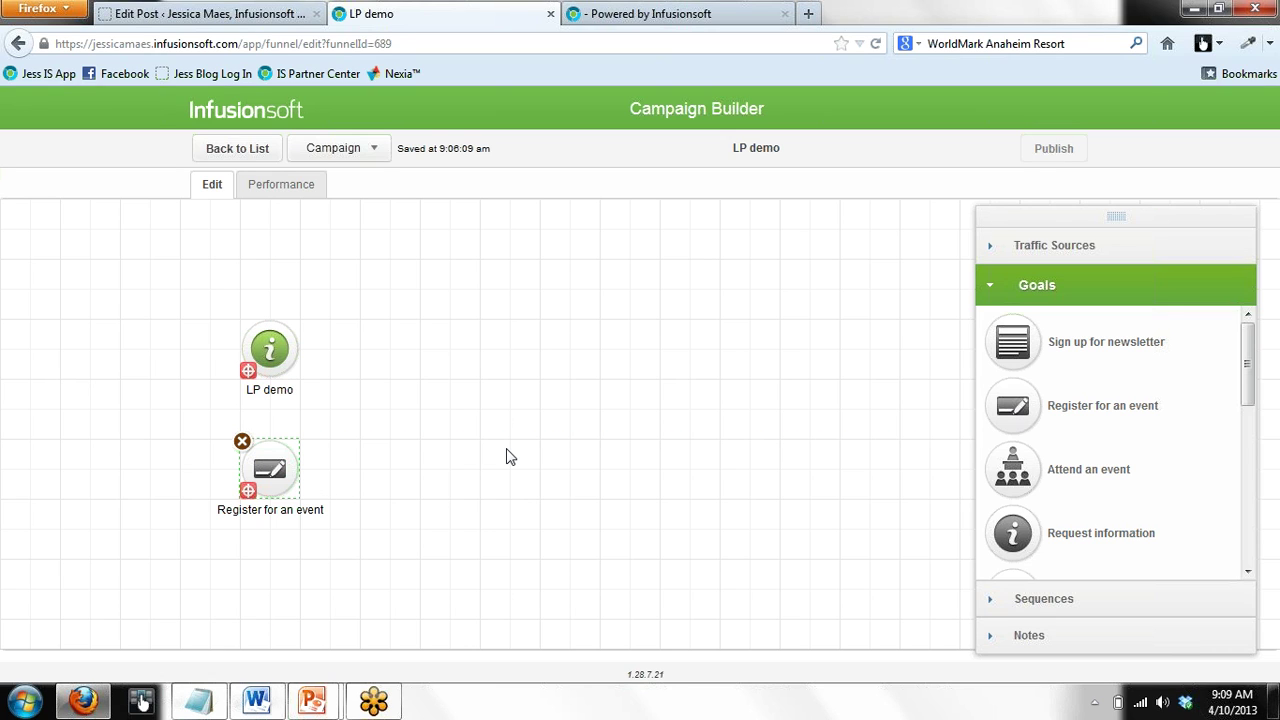
click(533, 470)
Rename the new goal to 'LP demo 2' and open its landing page editor
click(304, 512)
double_click(304, 512)
text(LP de)
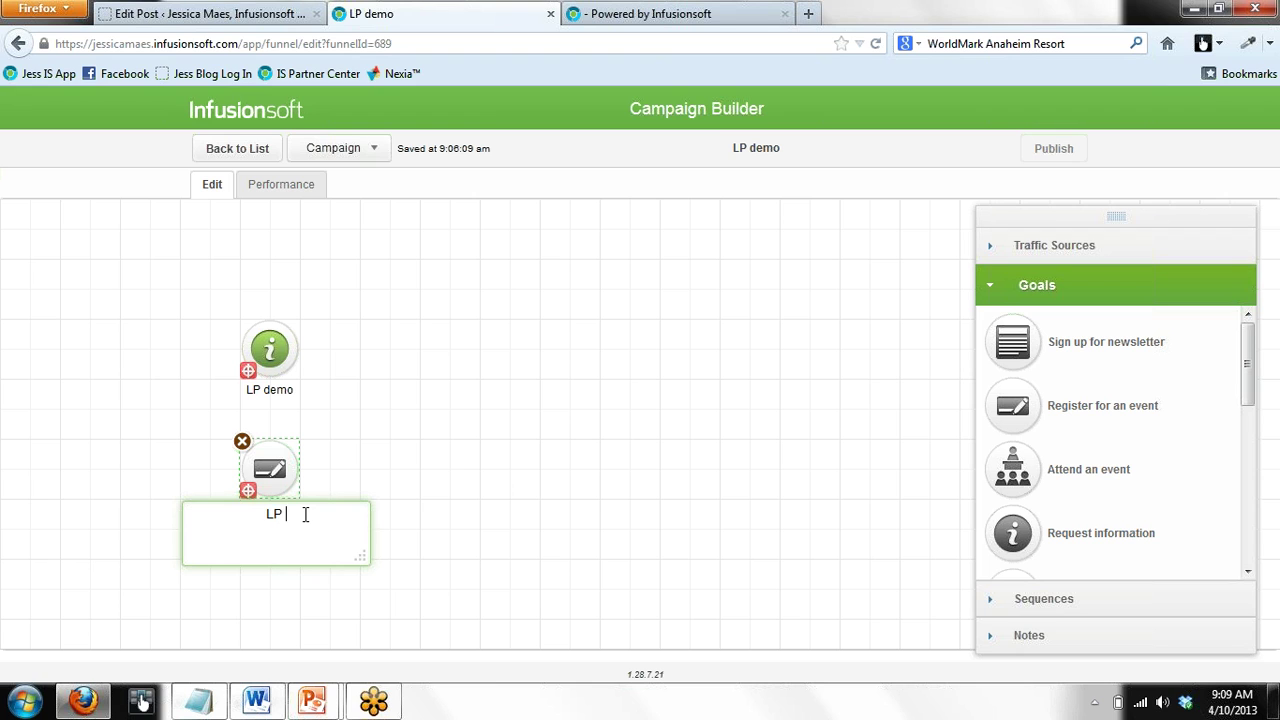
text(mo 2)
click(448, 486)
double_click(272, 461)
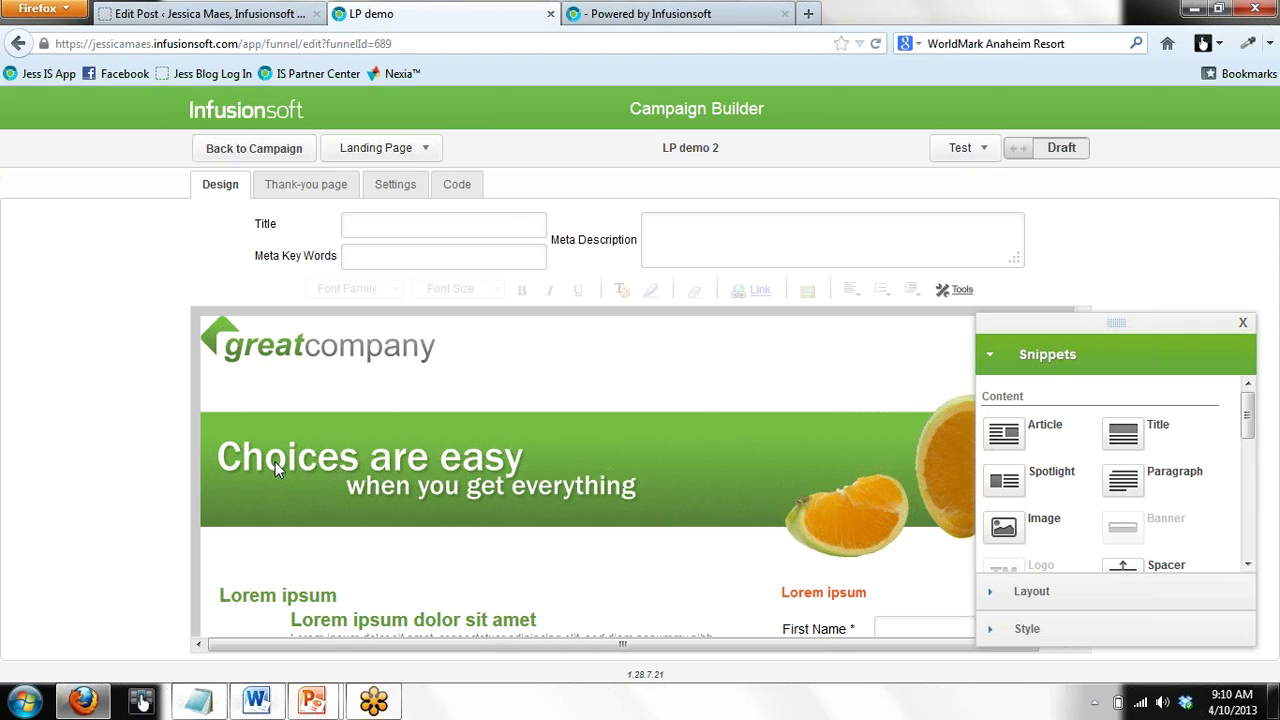
Use Copy from Campaign to copy the LP demo page from the LP demo campaign
click(429, 150)
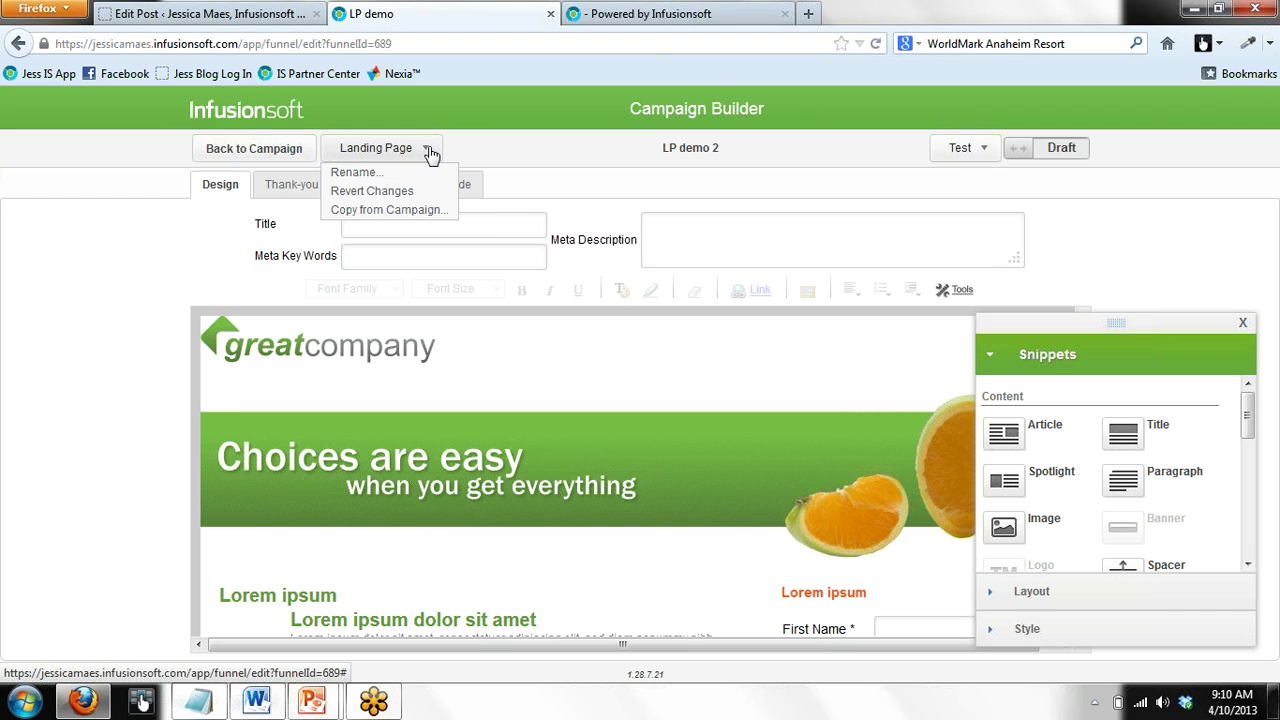
click(428, 222)
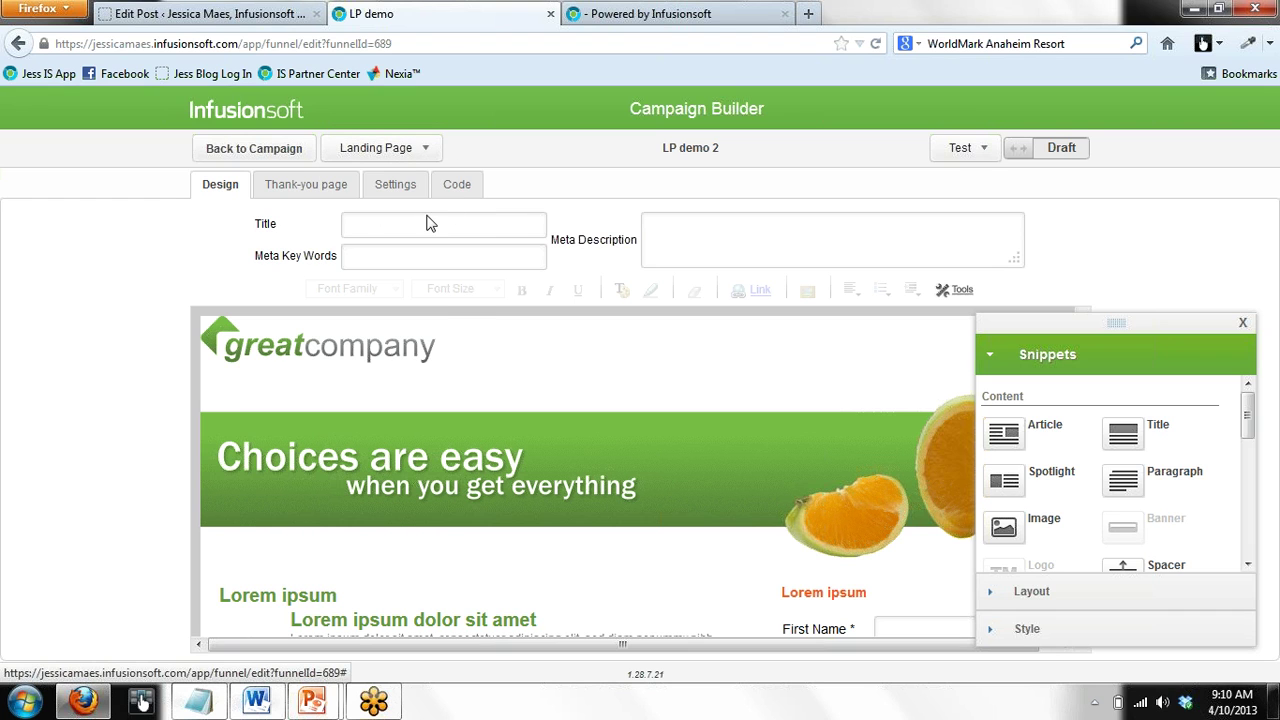
click(659, 352)
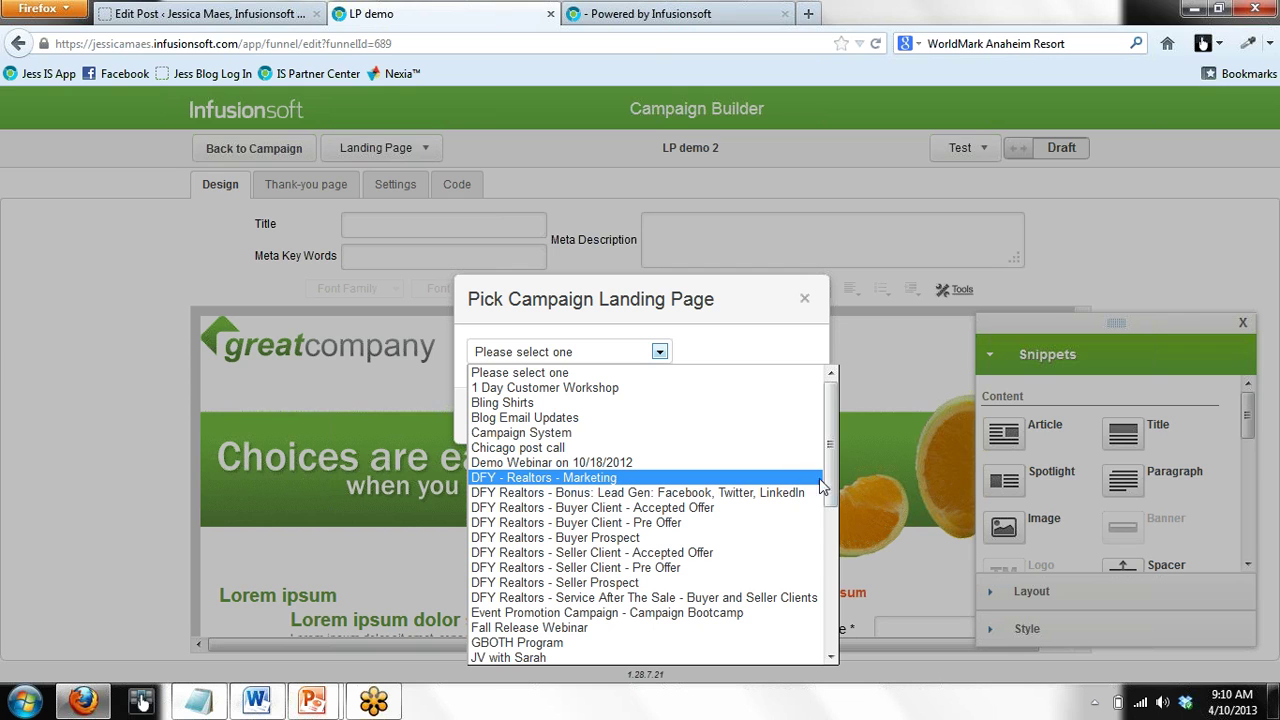
drag(833, 479, 794, 554)
click(570, 618)
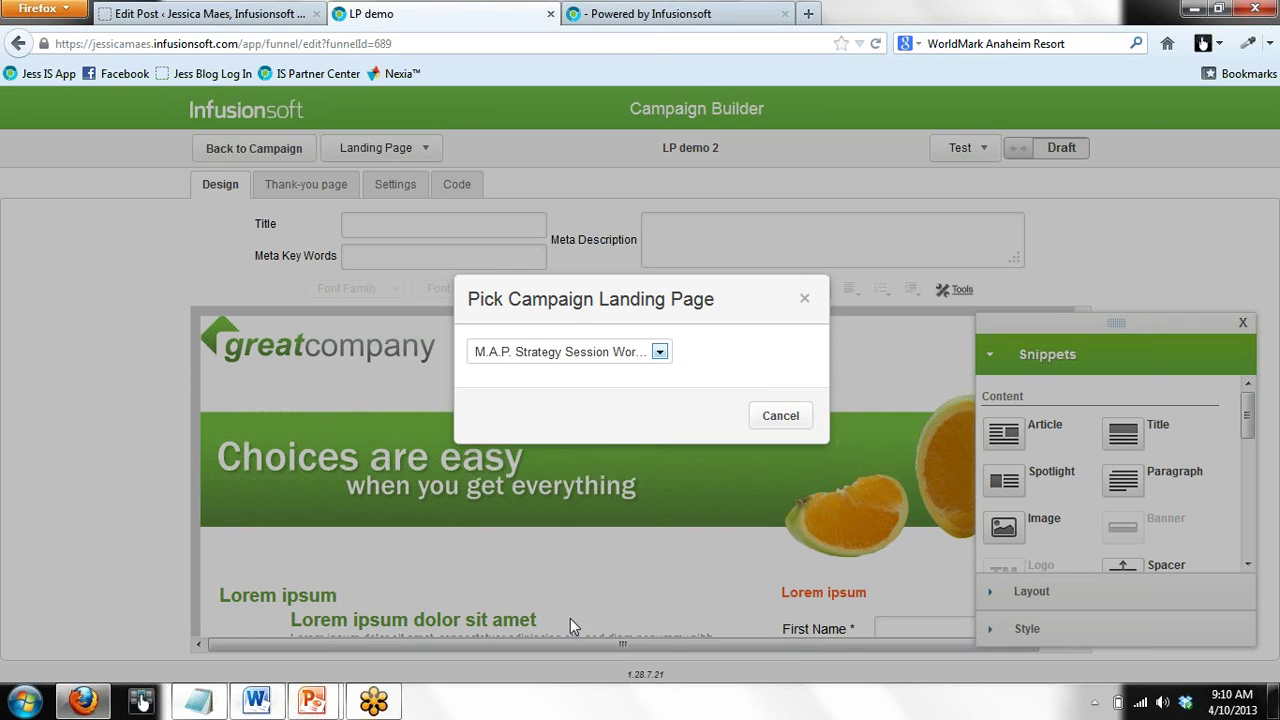
click(660, 352)
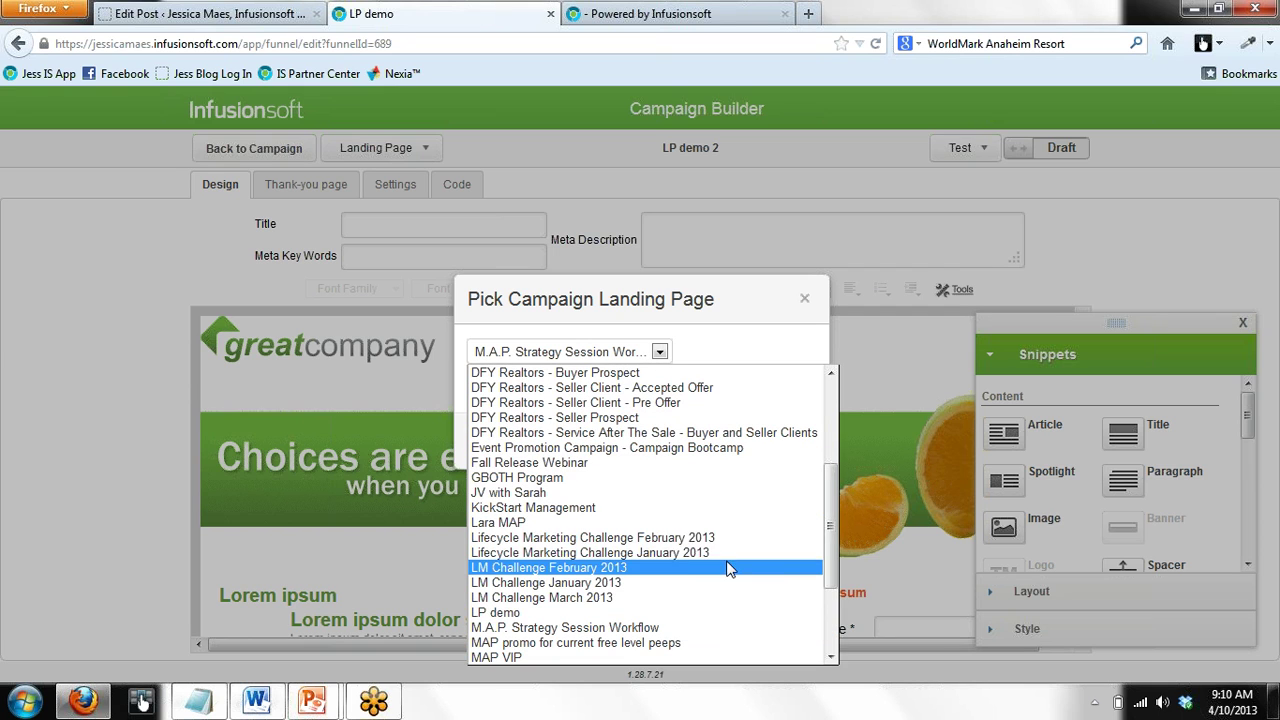
click(718, 612)
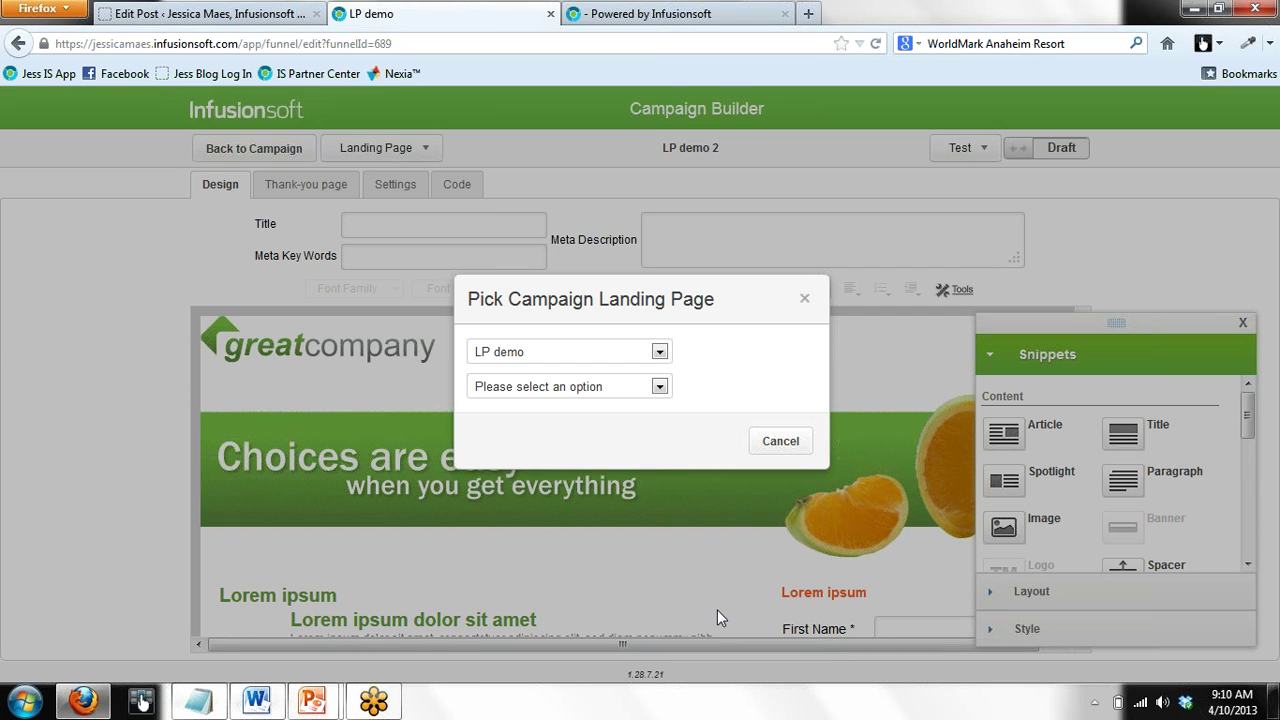
click(660, 387)
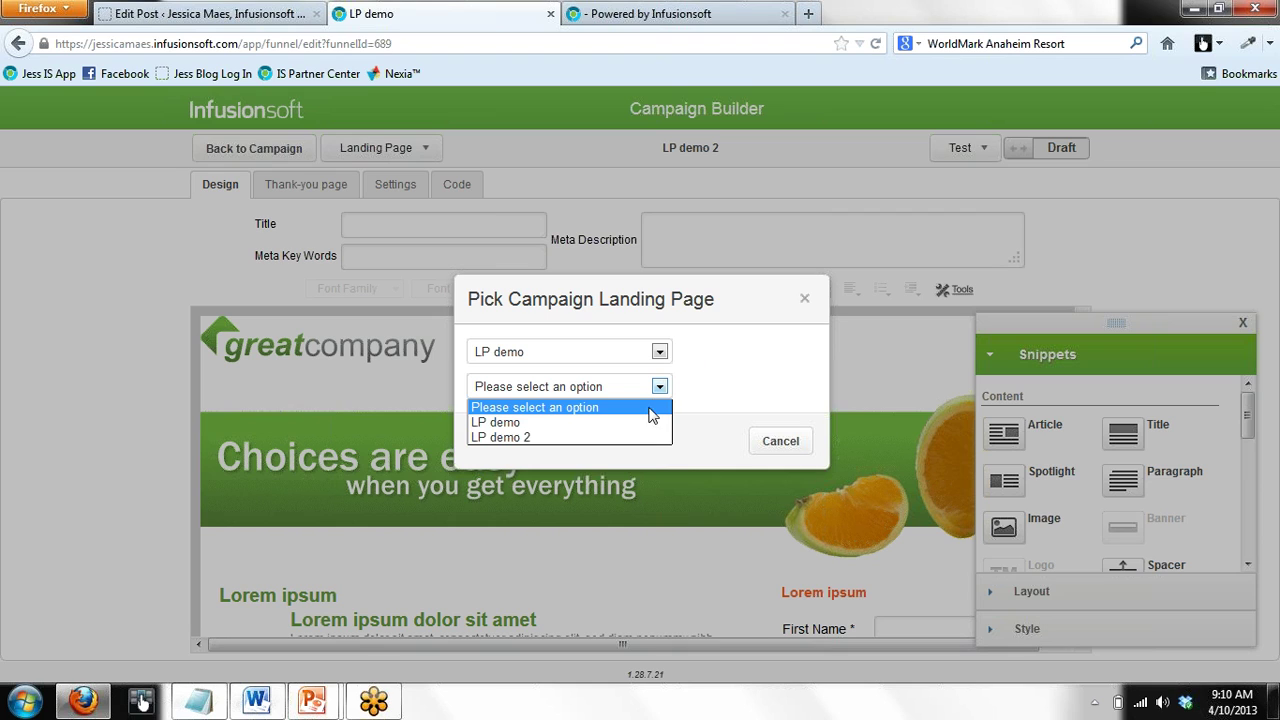
click(648, 421)
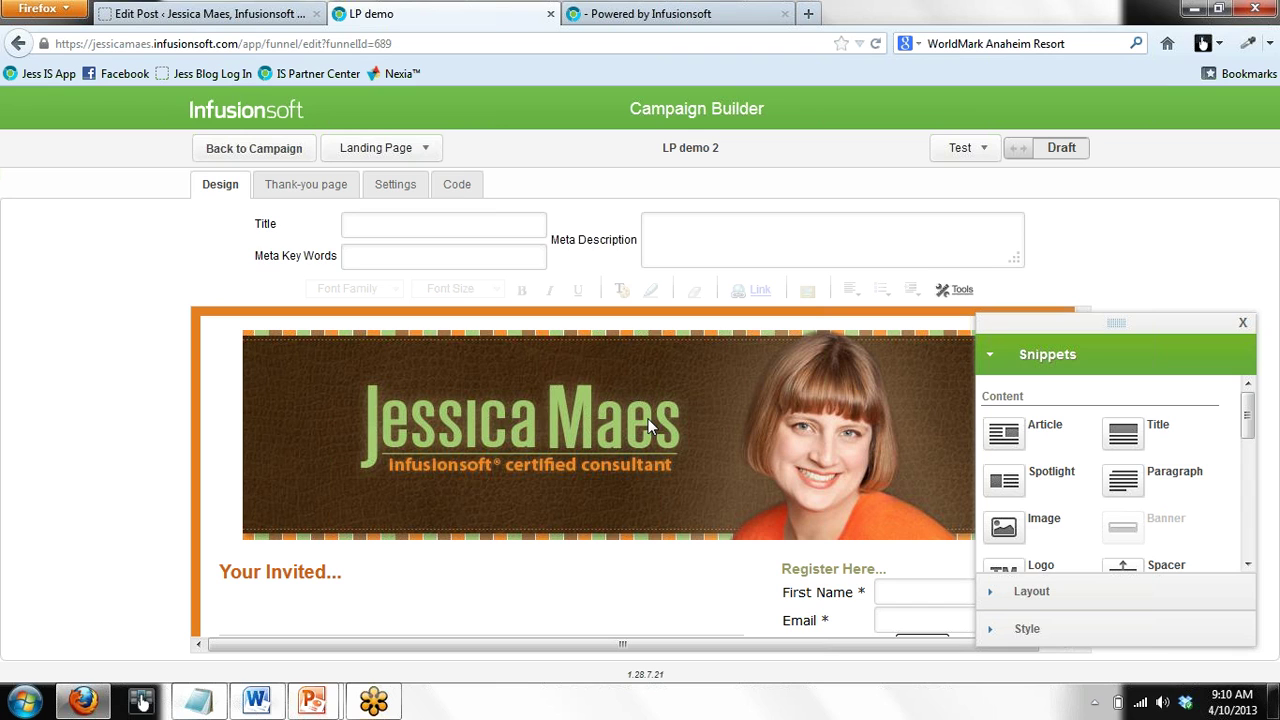
Review LP demo 2's hosted URLs, then switch the landing page from Draft to Ready
click(456, 190)
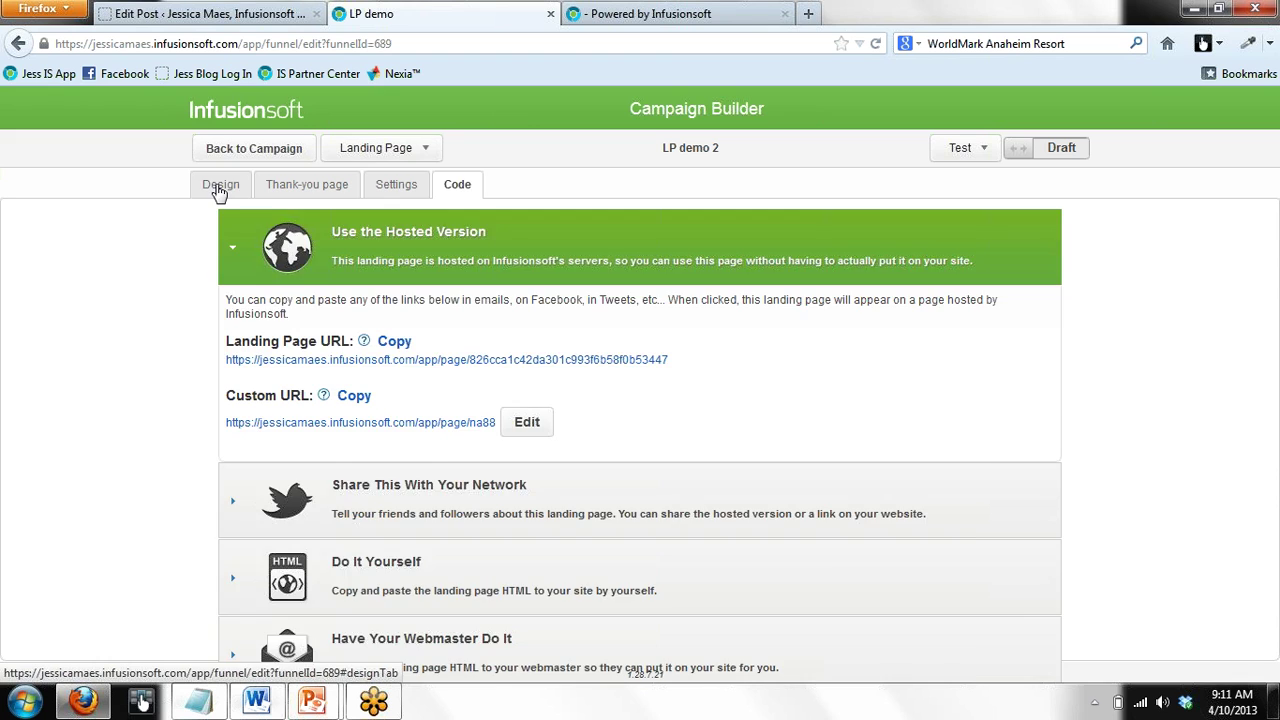
click(219, 188)
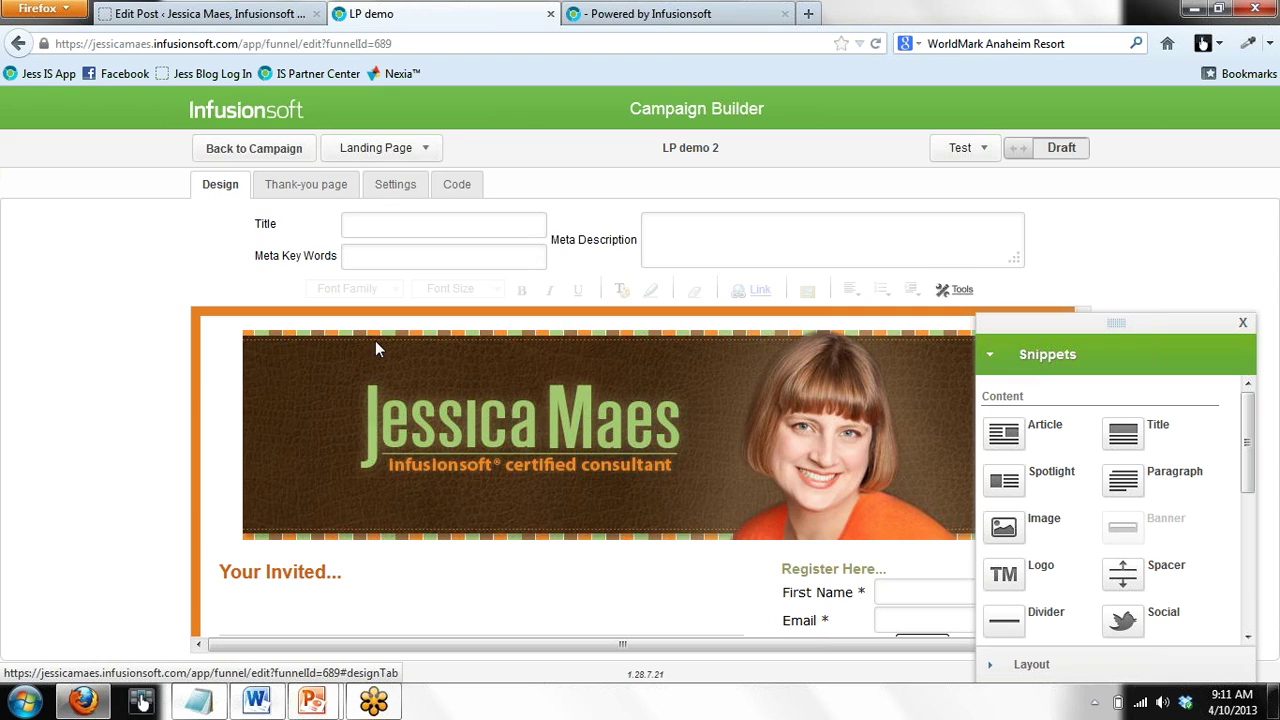
click(428, 150)
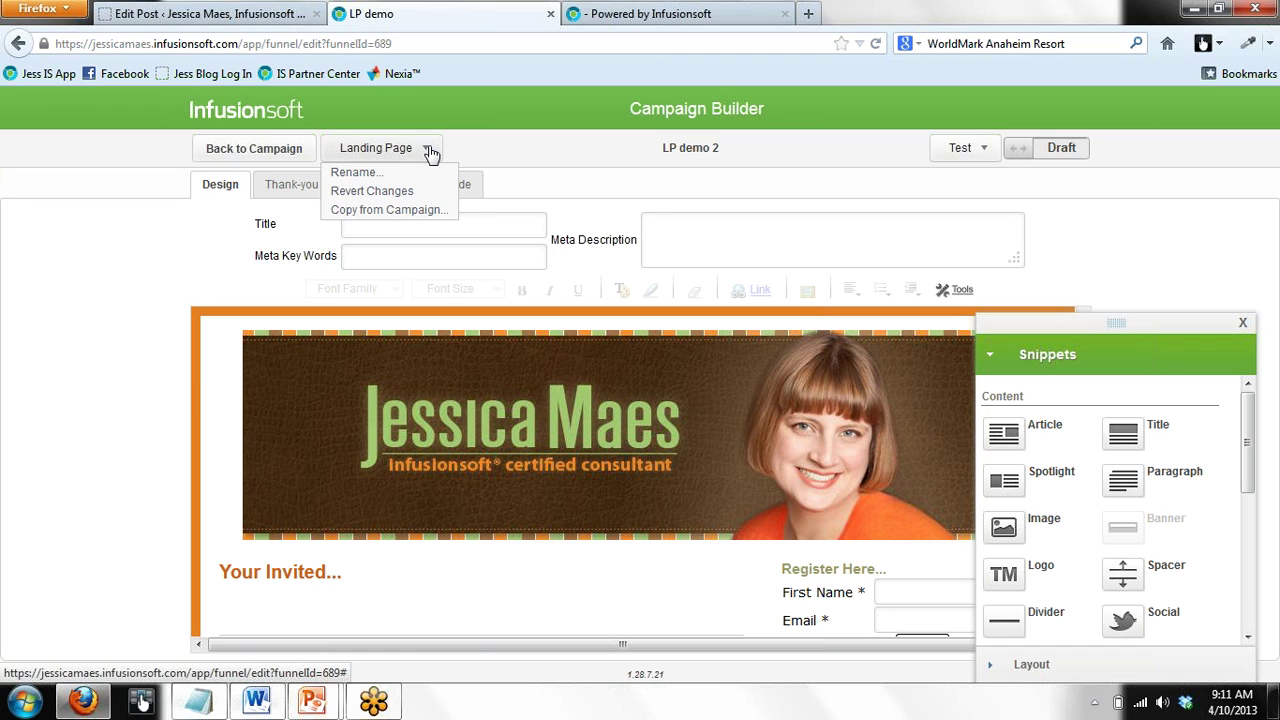
click(1018, 157)
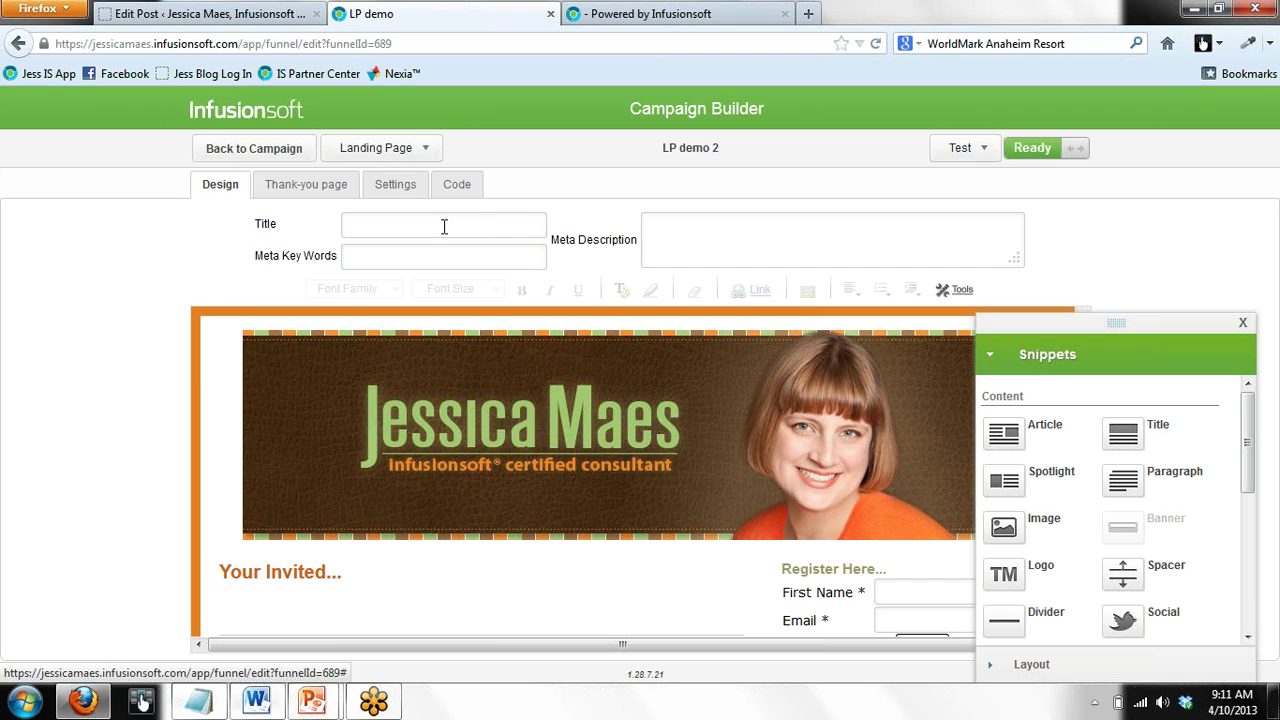
Publish LP demo 2 in the campaign and bring the PowerPoint title slide to the front
click(228, 152)
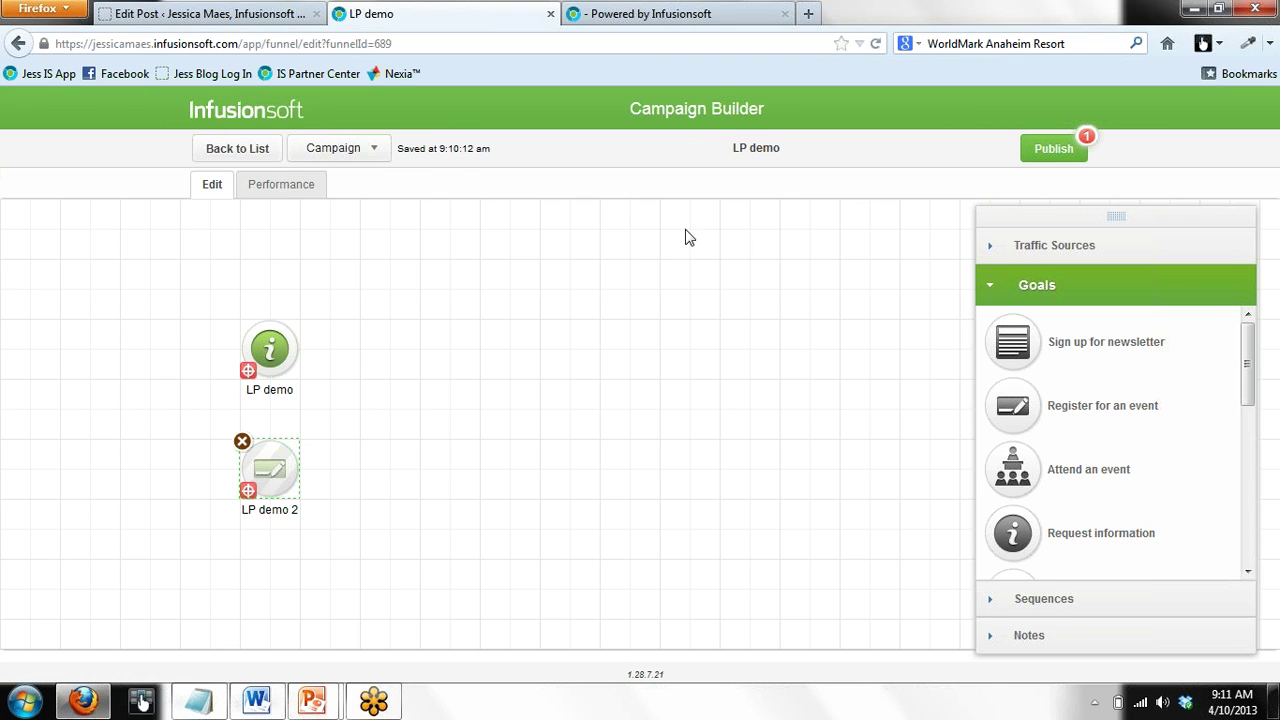
click(1051, 151)
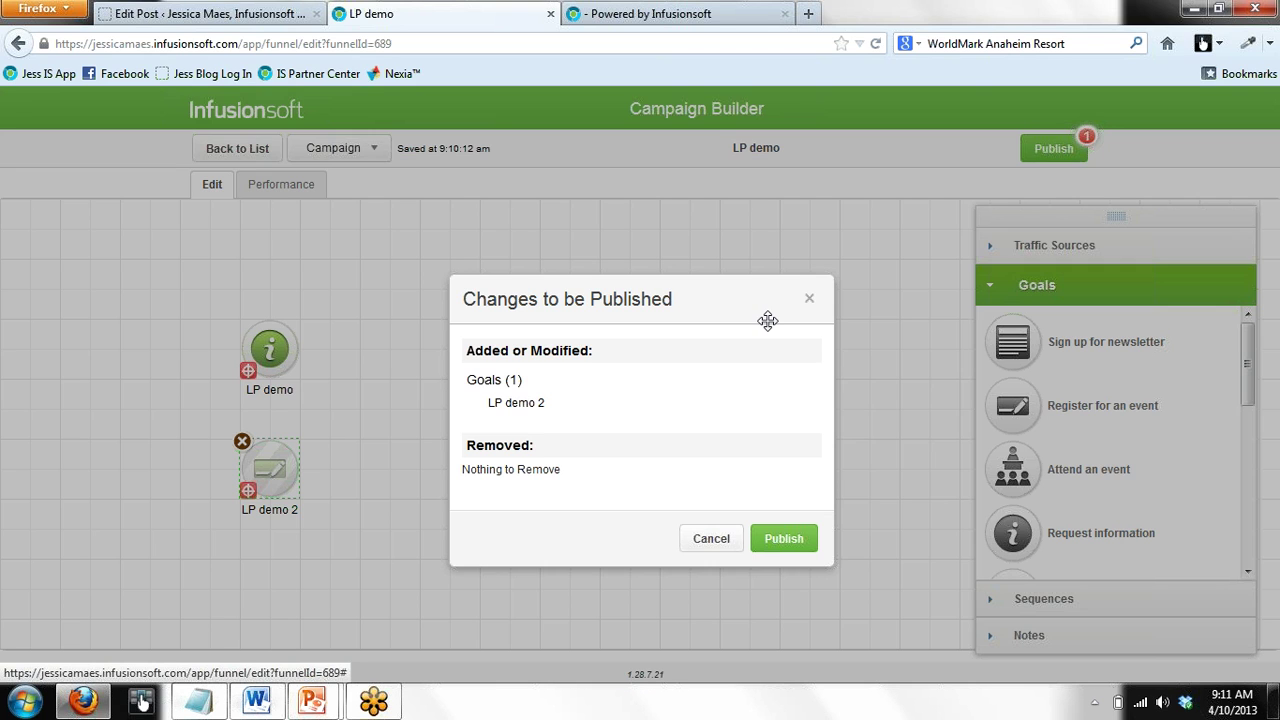
click(783, 537)
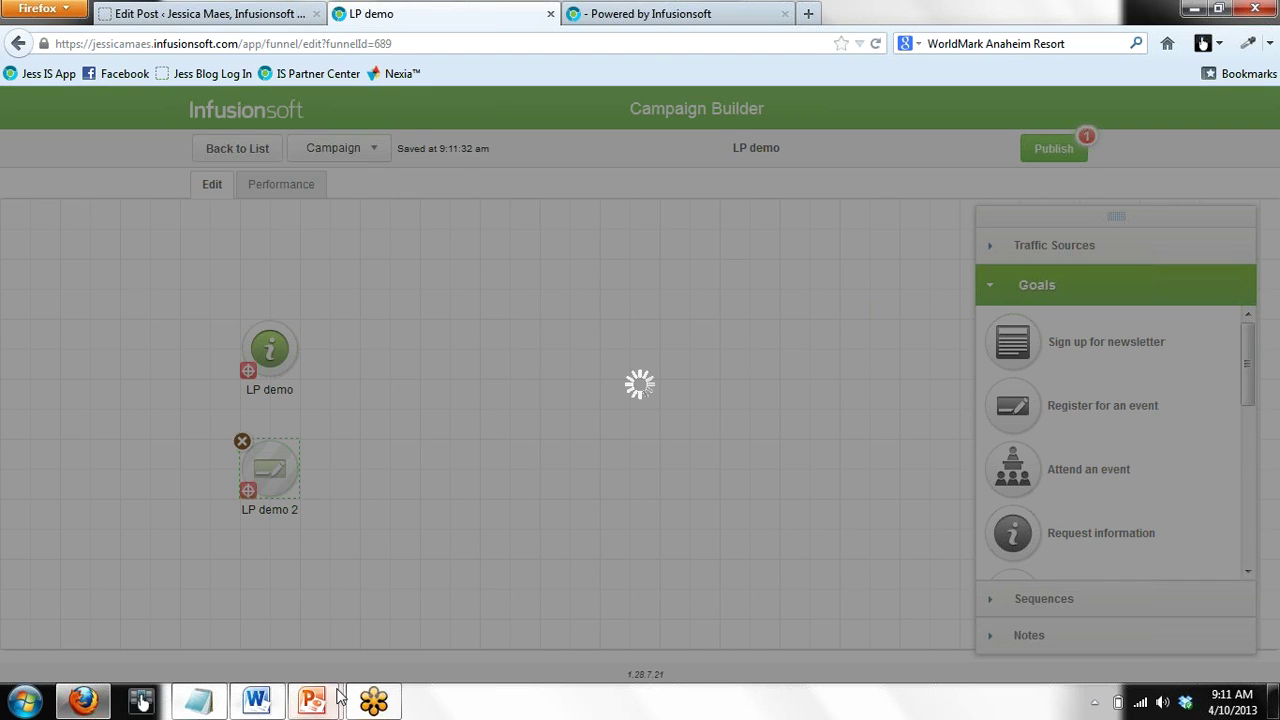
mouse_move(314, 702)
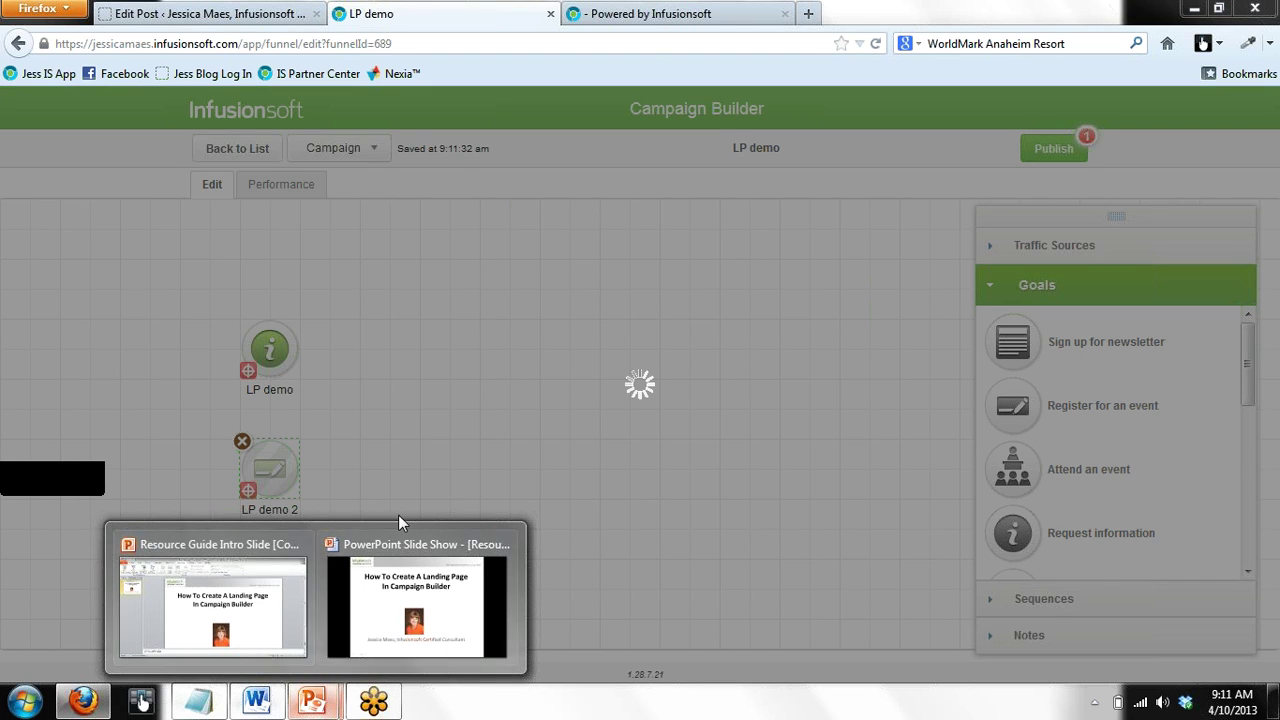
click(403, 547)
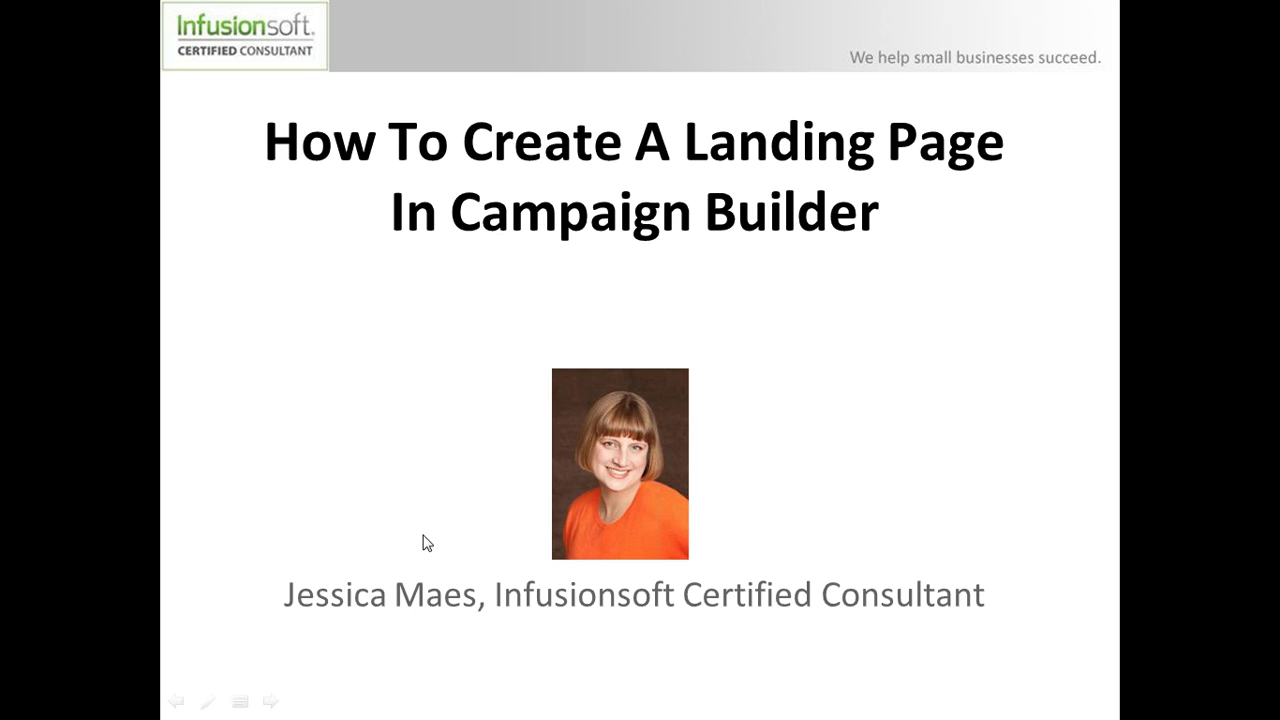